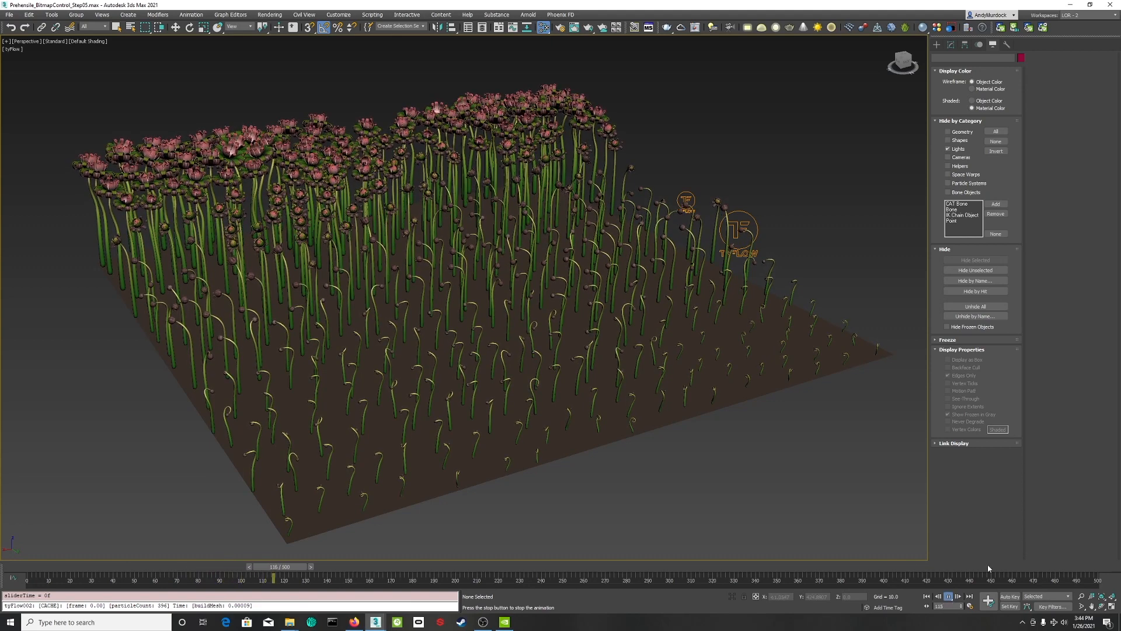
- Examine the blooming flower field up close, scrubbing the animation to frame 103
{"action": "key", "text": "alt+z"}
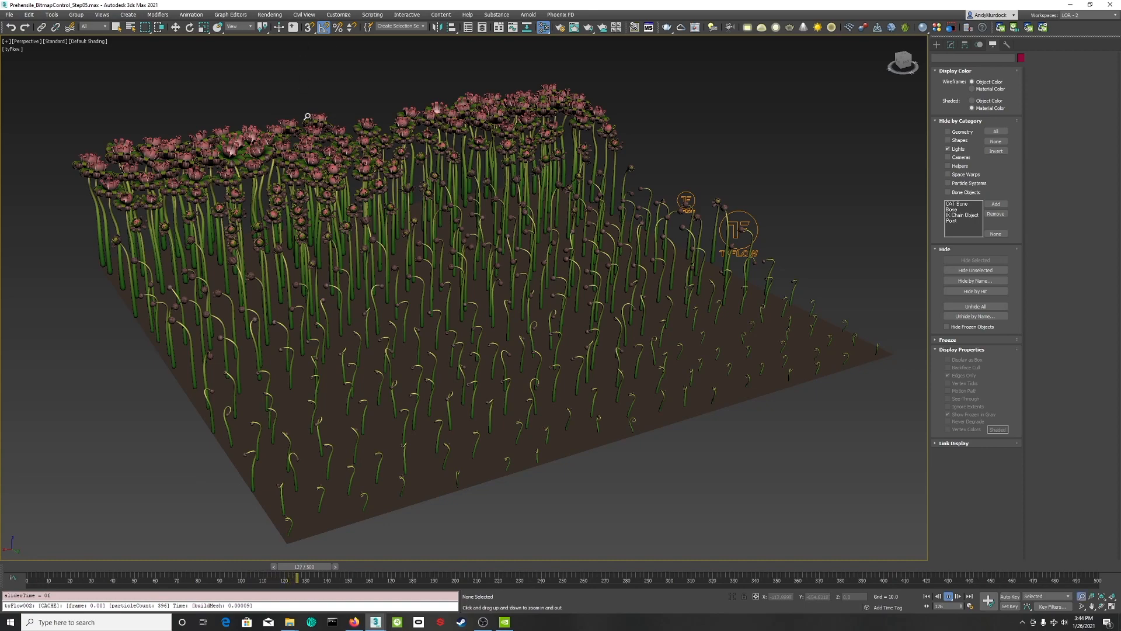
{"action": "left_click_drag", "start_coordinate": [350, 304], "coordinate": [350, 214]}
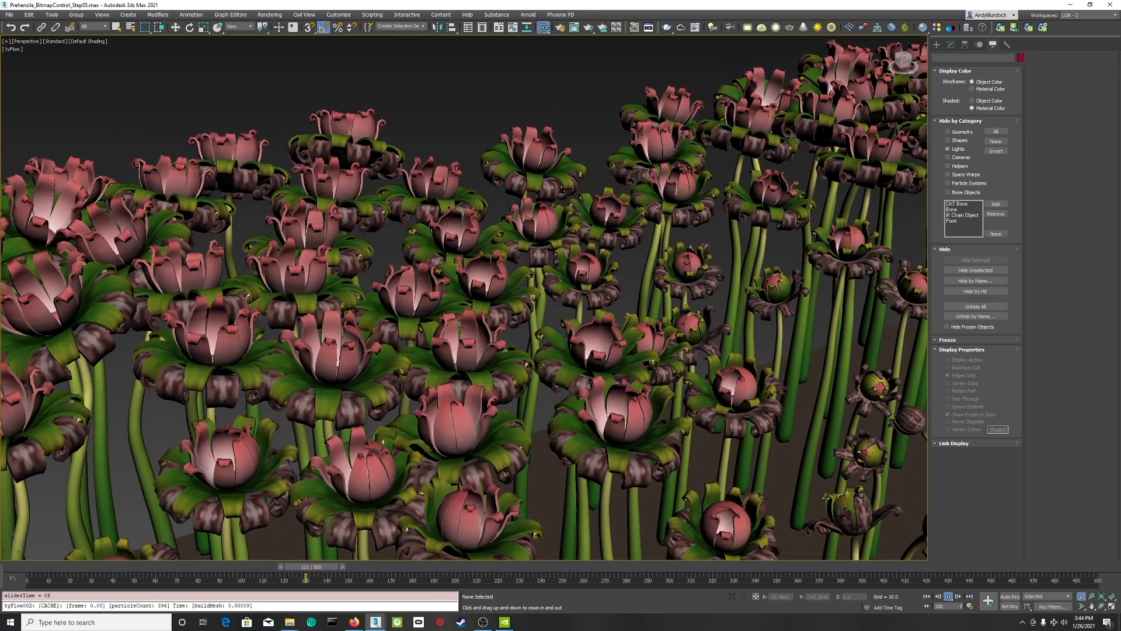
{"action": "key", "text": "w"}
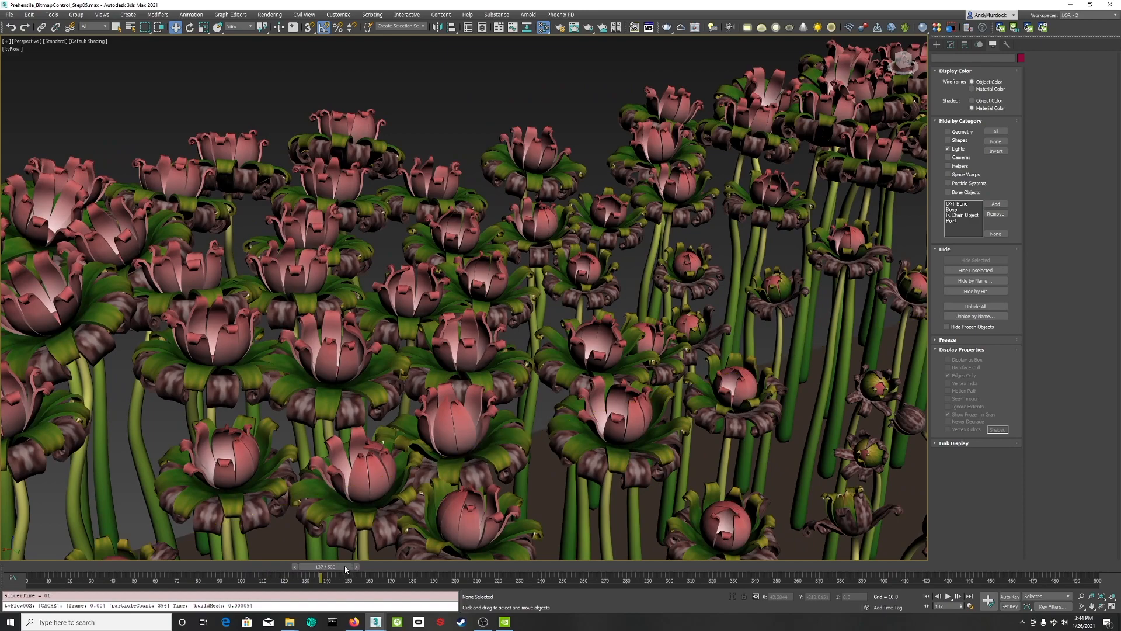
{"action": "left_click_drag", "start_coordinate": [345, 566], "coordinate": [272, 544]}
{"action": "key", "text": "w"}
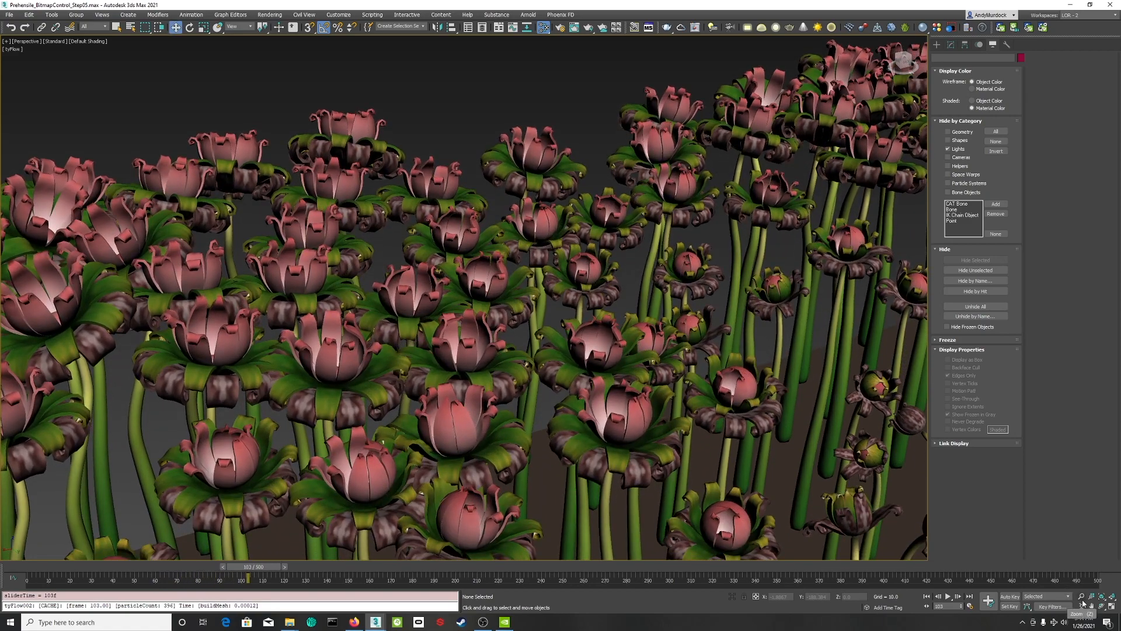
{"action": "left_click", "coordinate": [1081, 596]}
{"action": "left_click_drag", "start_coordinate": [430, 222], "coordinate": [602, 426]}
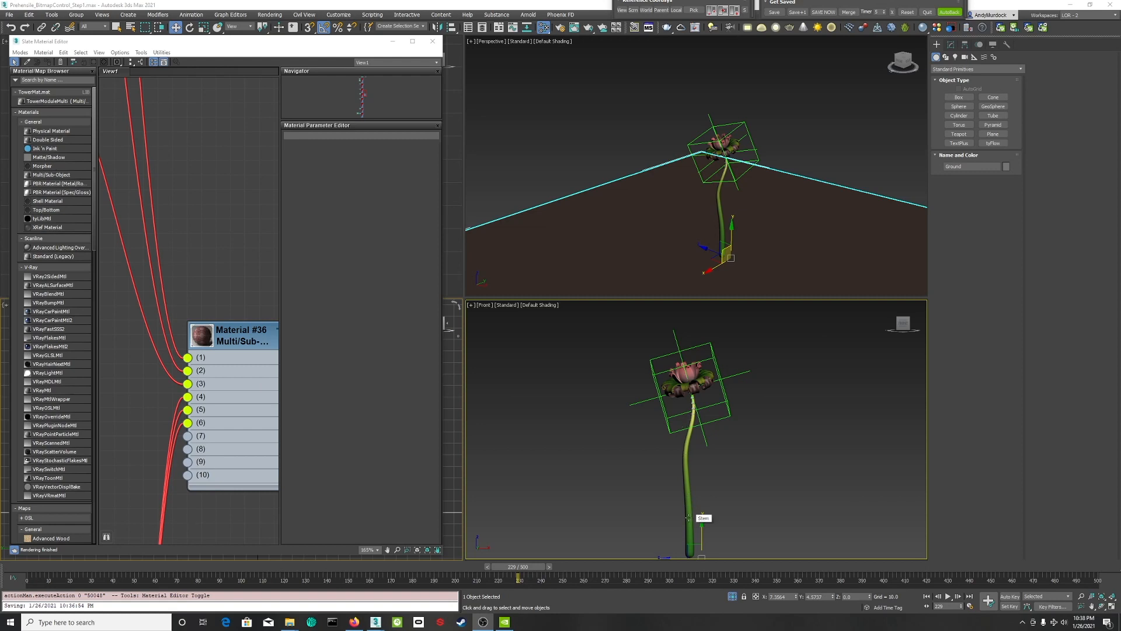
- Examine the single flower's stem and its bones as wireframe in the Front view, scrubbing the animation to frame 215
{"action": "scroll", "coordinate": [690, 508], "scroll_direction": "up", "scroll_amount": 5}
{"action": "left_click", "coordinate": [733, 463]}
{"action": "key", "text": "F3"}
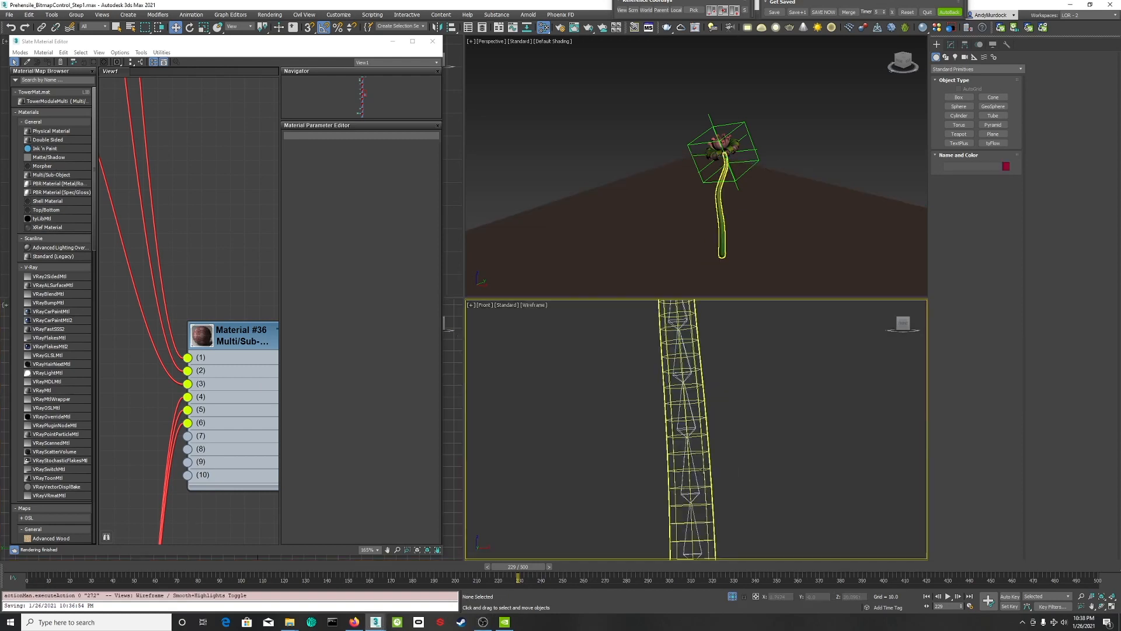
{"action": "scroll", "coordinate": [703, 415], "scroll_direction": "down", "scroll_amount": 5}
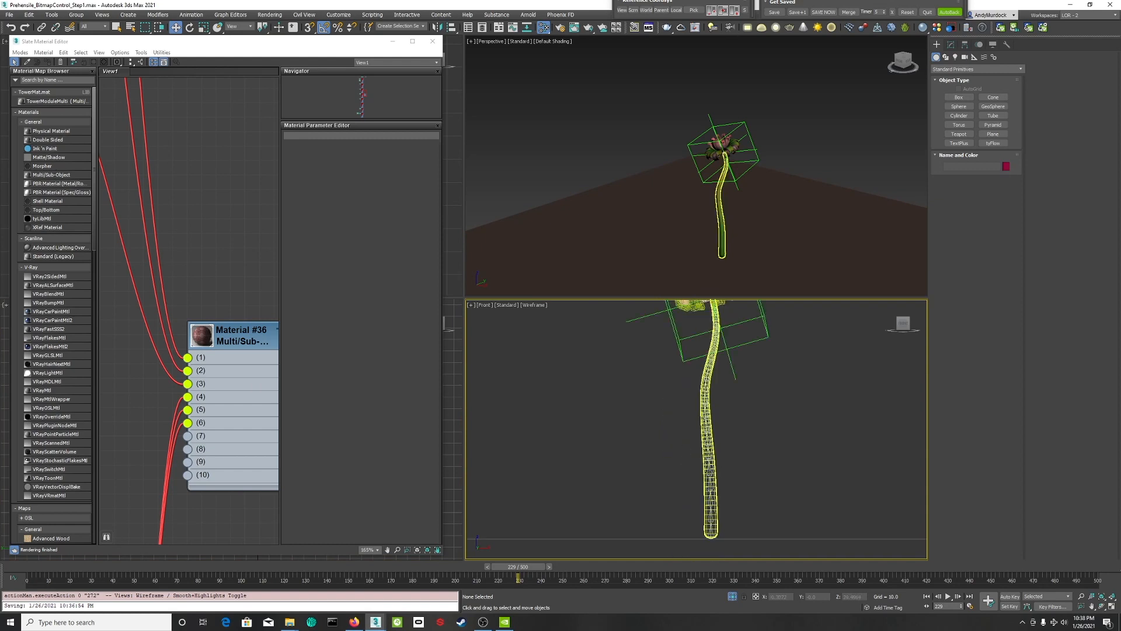
{"action": "middle_click_drag", "start_coordinate": [703, 502], "coordinate": [681, 529]}
{"action": "left_click_drag", "start_coordinate": [524, 569], "coordinate": [487, 543]}
{"action": "key", "text": "w"}
- Examine the flower head in shaded Front view, selecting one of the curled petals, and compare it with the whole plant
{"action": "scroll", "coordinate": [713, 372], "scroll_direction": "up", "scroll_amount": 6}
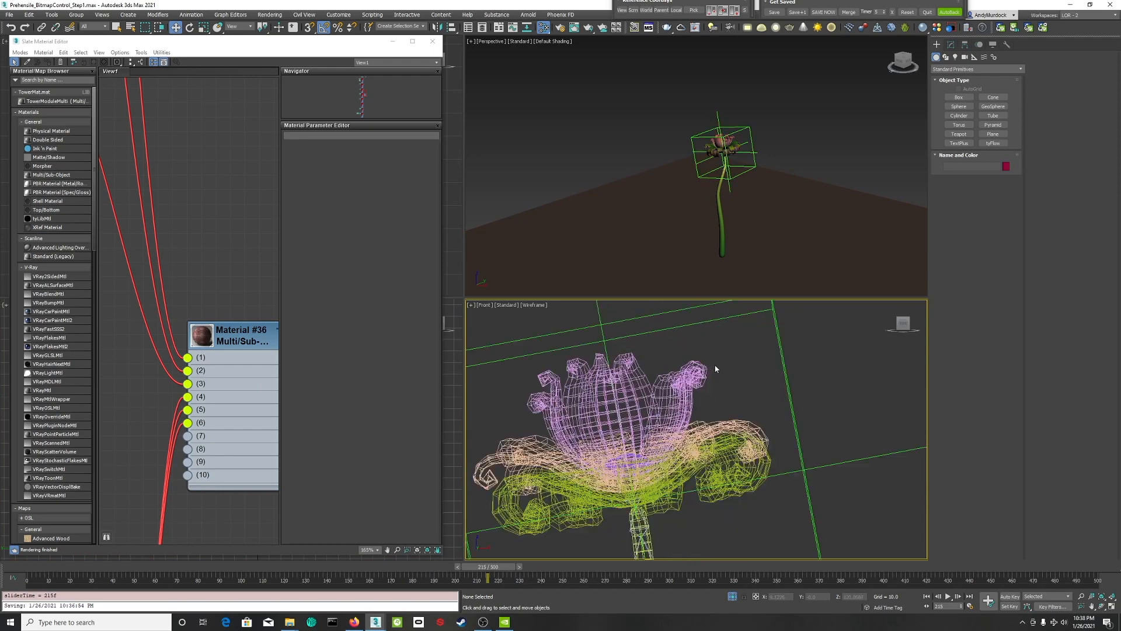
{"action": "key", "text": "F3"}
{"action": "left_click", "coordinate": [668, 387]}
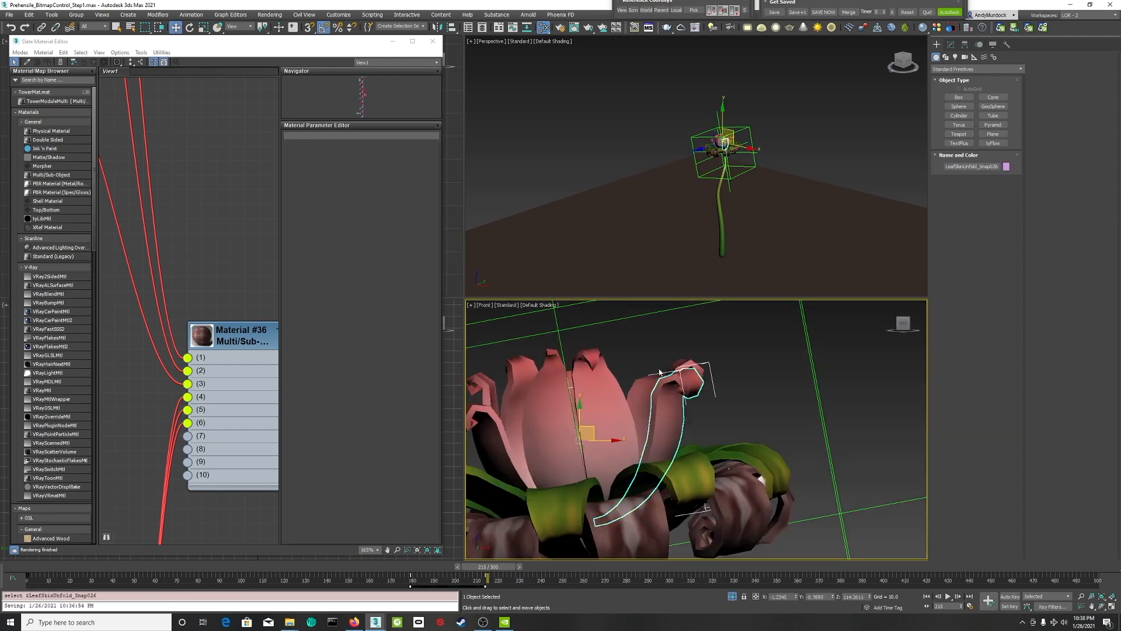
{"action": "scroll", "coordinate": [659, 362], "scroll_direction": "down", "scroll_amount": 6}
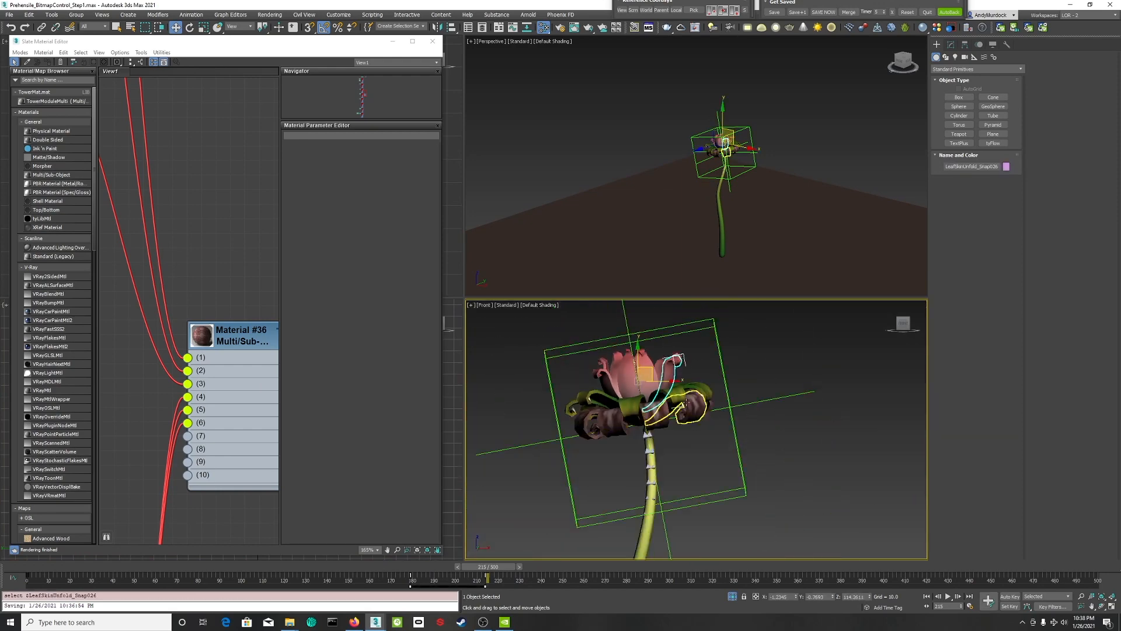
{"action": "middle_click_drag", "start_coordinate": [696, 374], "coordinate": [671, 359]}
{"action": "scroll", "coordinate": [669, 409], "scroll_direction": "down", "scroll_amount": 4}
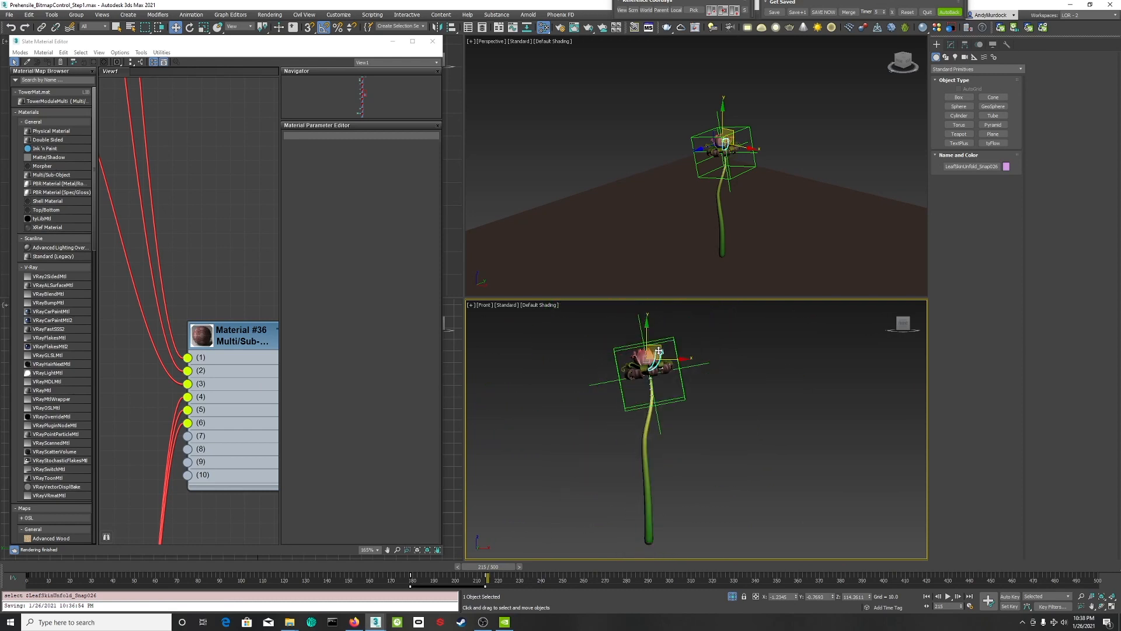
{"action": "middle_click_drag", "start_coordinate": [669, 439], "coordinate": [671, 467]}
{"action": "scroll", "coordinate": [671, 468], "scroll_direction": "up", "scroll_amount": 2}
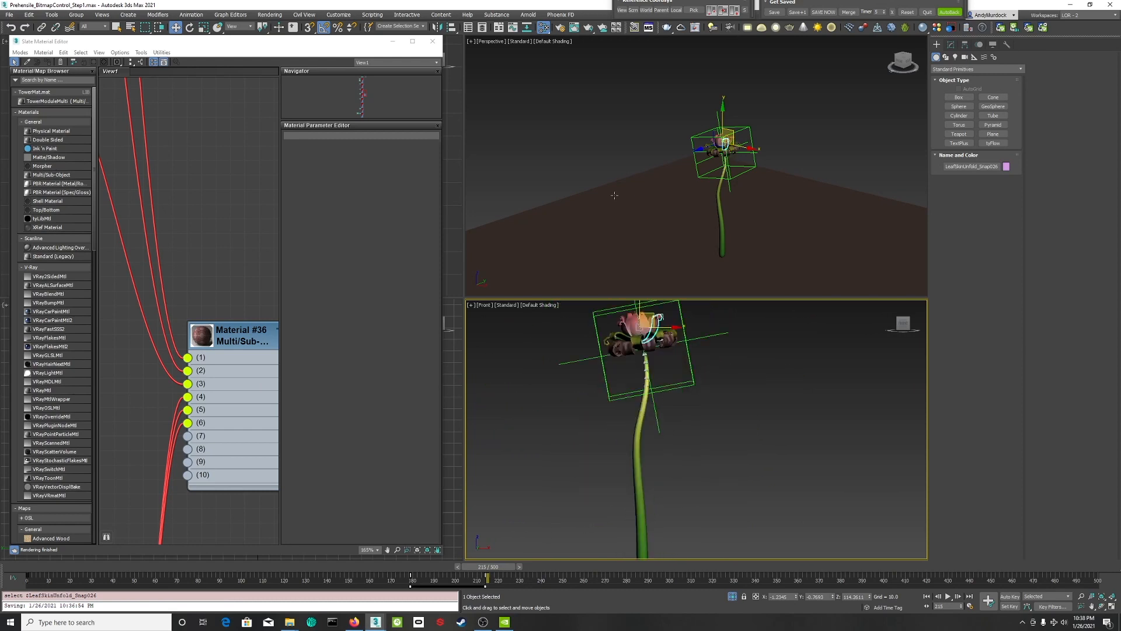
{"action": "scroll", "coordinate": [677, 429], "scroll_direction": "down", "scroll_amount": 3}
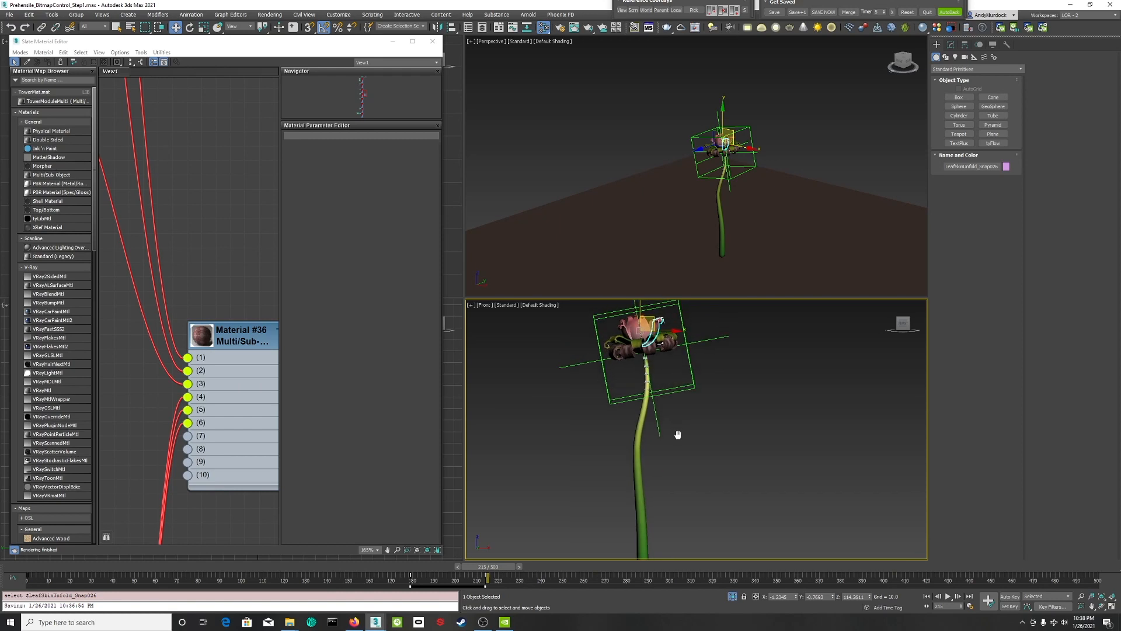
- Select the LeafSet selection set with its hidden objects unhidden, and scrub to frame 104 to view the leaf bones curling
{"action": "left_click", "coordinate": [424, 27]}
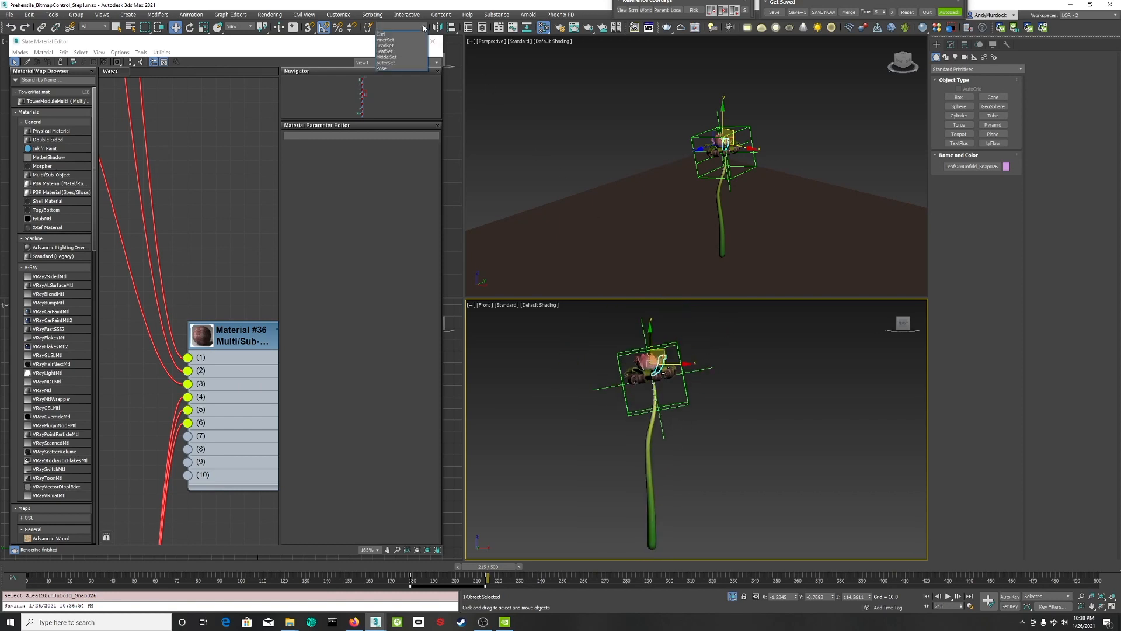
{"action": "left_click", "coordinate": [397, 51]}
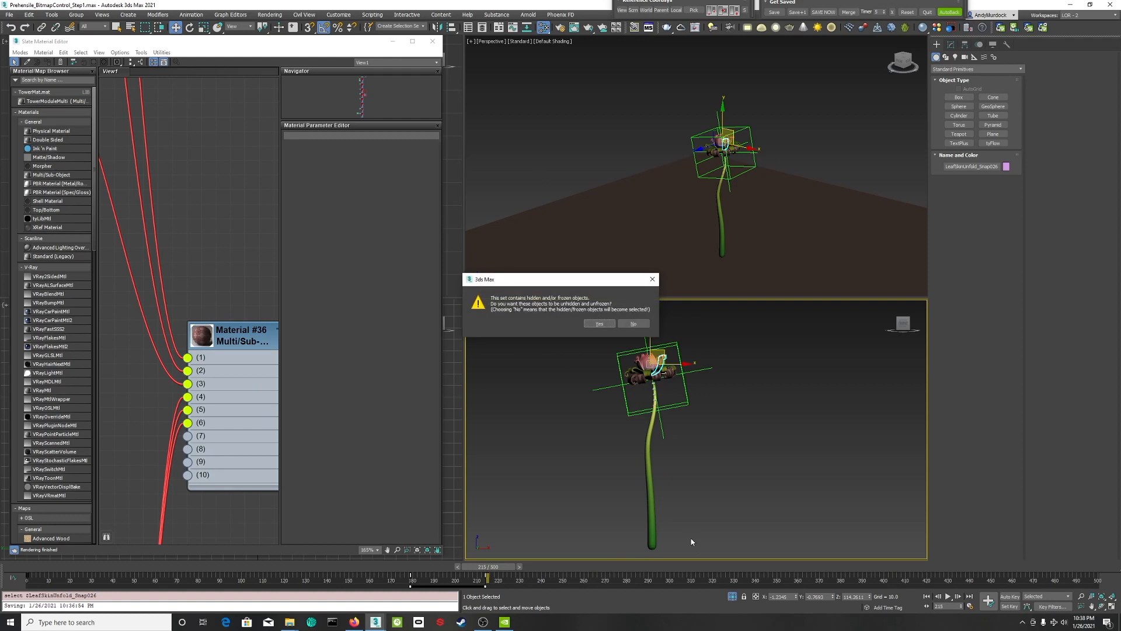
{"action": "left_click", "coordinate": [599, 323]}
{"action": "key", "text": "z"}
{"action": "key", "text": "z"}
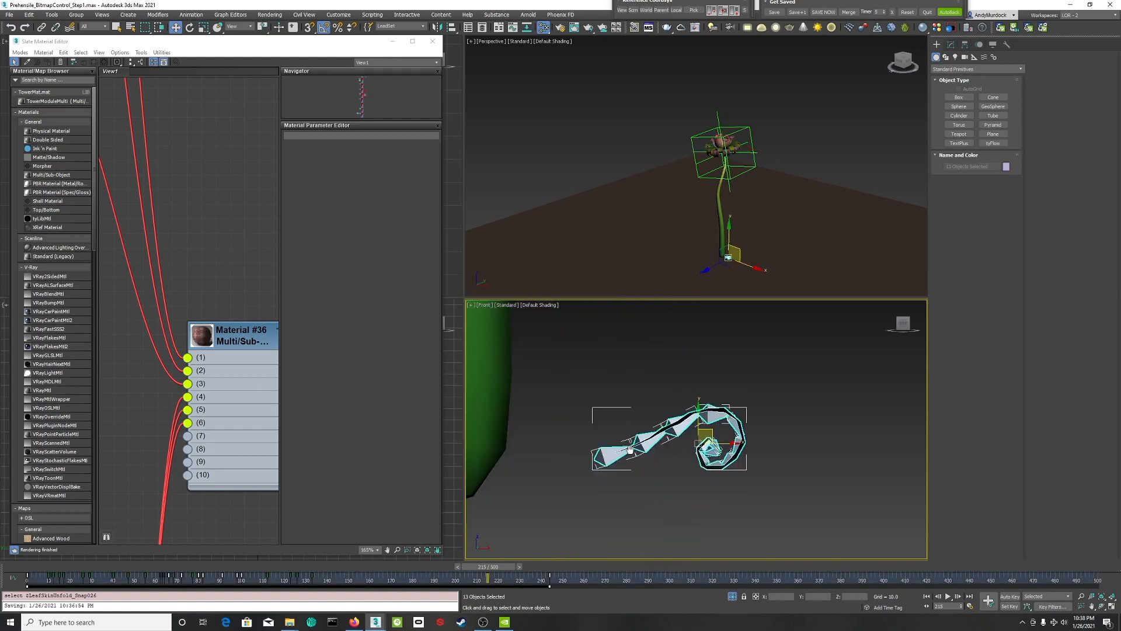
{"action": "left_click_drag", "start_coordinate": [502, 567], "coordinate": [232, 568]}
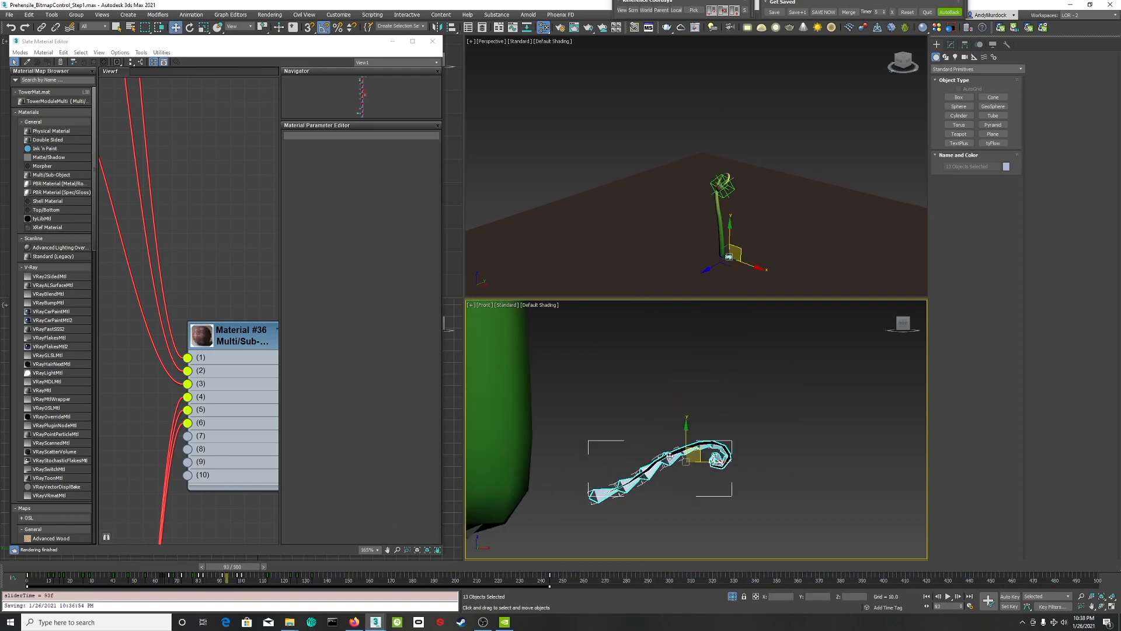
{"action": "left_click_drag", "start_coordinate": [250, 567], "coordinate": [272, 567]}
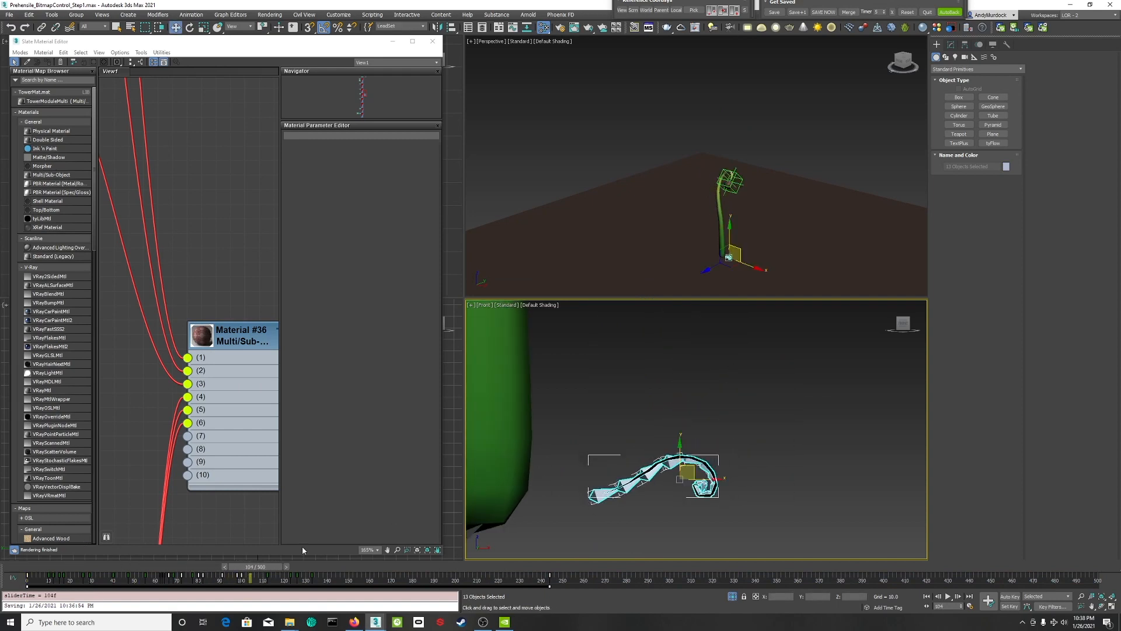
- Select the leaf mesh LeafSkinUnfold_Snap and show the parameters of its Point Cache modifier
{"action": "left_click", "coordinate": [617, 492]}
{"action": "left_click", "coordinate": [618, 491]}
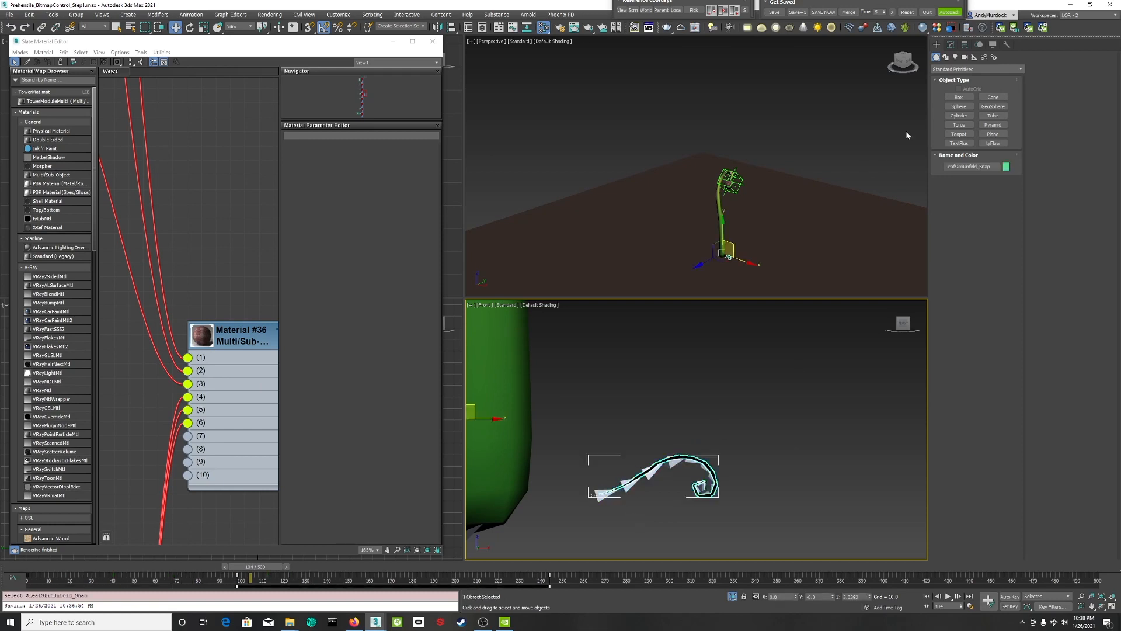
{"action": "left_click", "coordinate": [951, 45]}
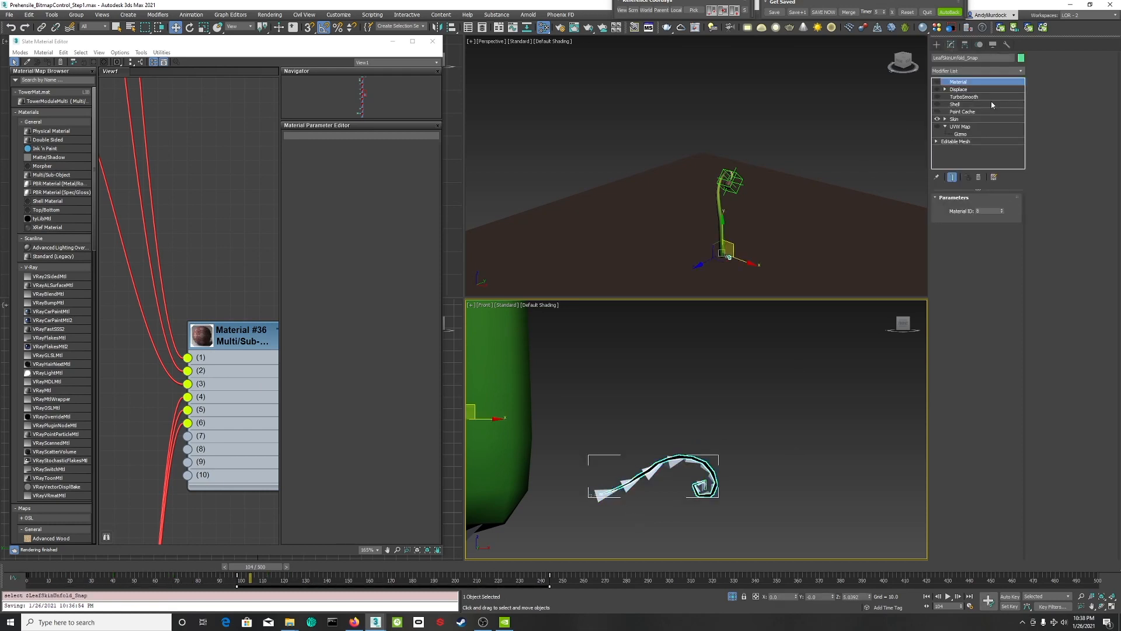
{"action": "left_click", "coordinate": [961, 113]}
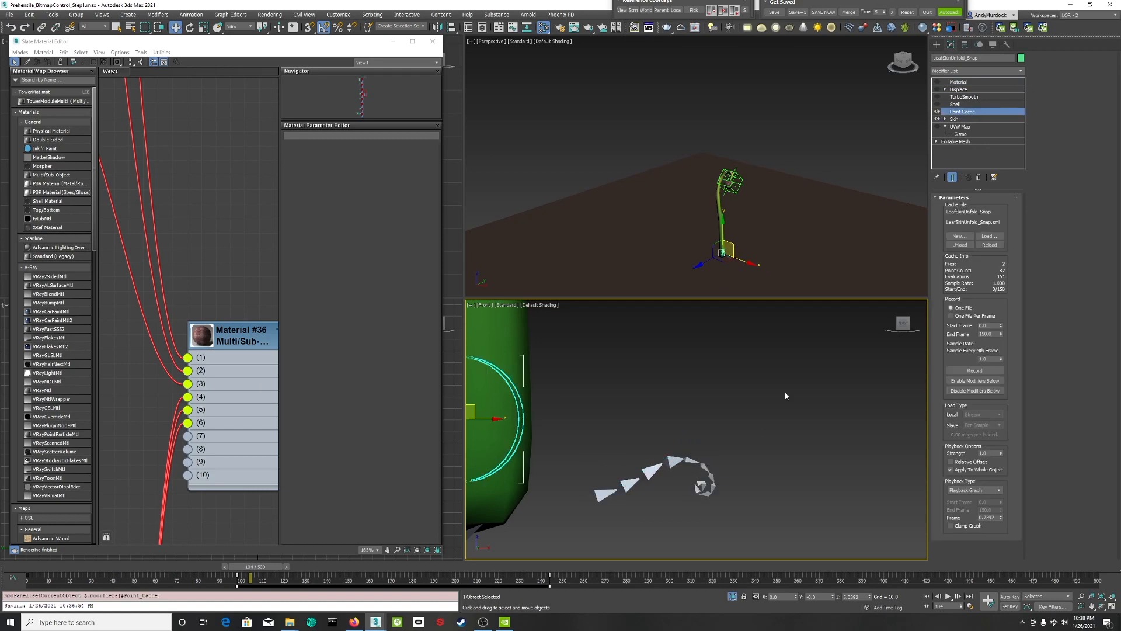
- Scrub to frame 117 with the Front view in wireframe to check the cached leaf against its bones
{"action": "middle_click_drag", "start_coordinate": [727, 421], "coordinate": [864, 413]}
{"action": "key", "text": "F3"}
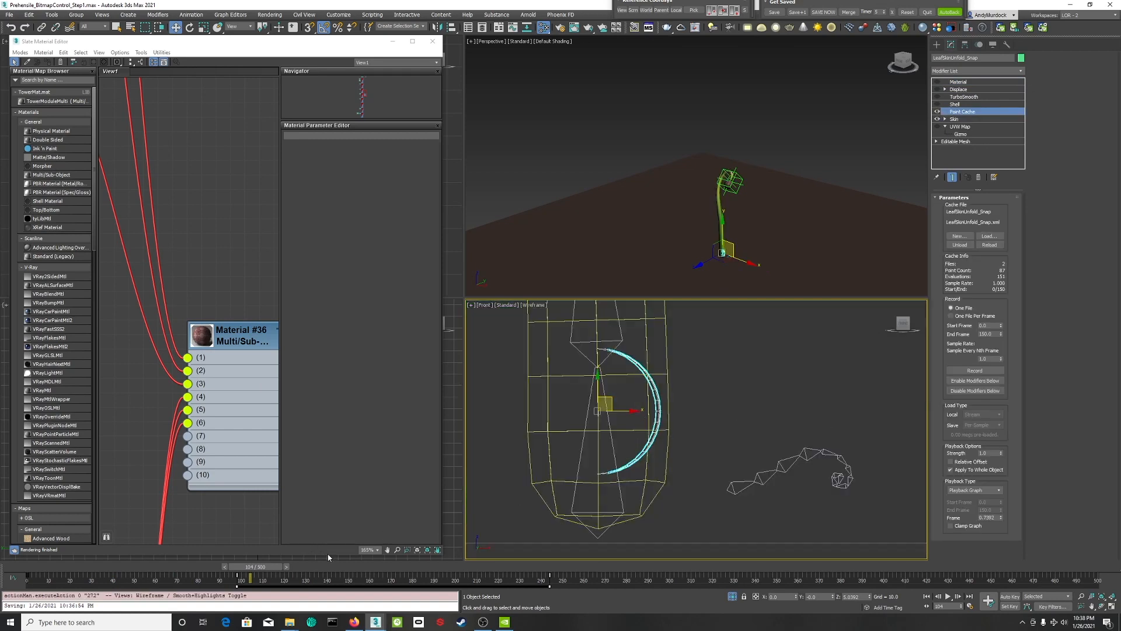
{"action": "left_click_drag", "start_coordinate": [255, 567], "coordinate": [277, 578]}
{"action": "key", "text": "w"}
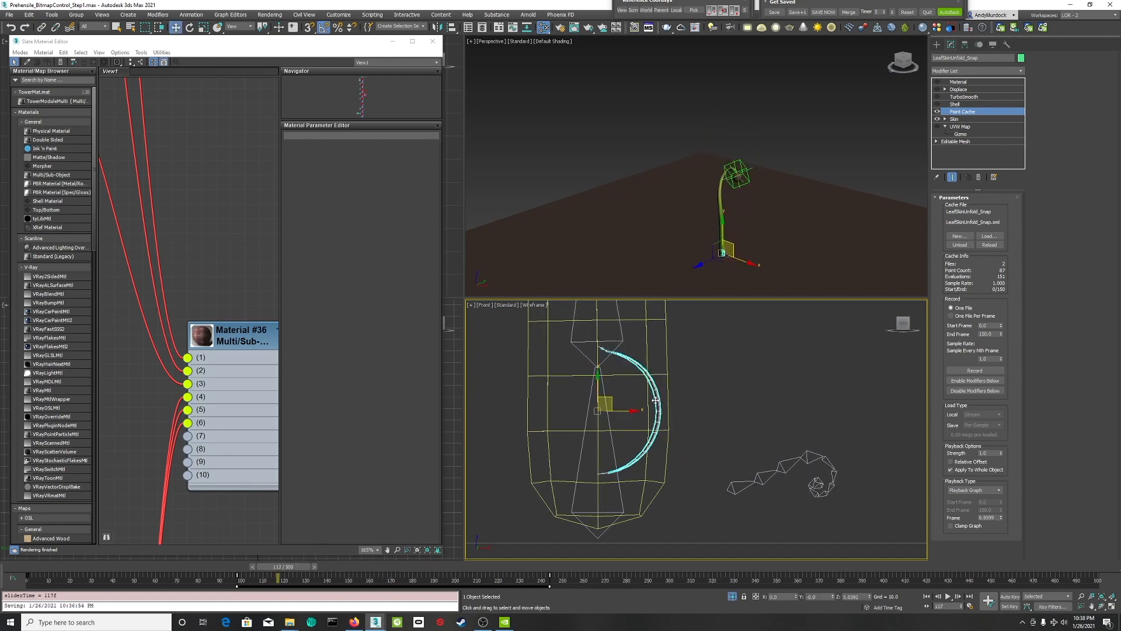
- Examine the closed bud at the tip of the stem in shaded Front view
{"action": "middle_click_drag", "start_coordinate": [682, 396], "coordinate": [665, 505]}
{"action": "scroll", "coordinate": [679, 461], "scroll_direction": "down", "scroll_amount": 5}
{"action": "scroll", "coordinate": [666, 505], "scroll_direction": "down", "scroll_amount": 4}
{"action": "middle_click_drag", "start_coordinate": [701, 413], "coordinate": [724, 523]}
{"action": "mouse_move", "coordinate": [740, 327]}
{"action": "middle_mouse_down"}
{"action": "mouse_move", "coordinate": [744, 393]}
{"action": "mouse_move", "coordinate": [731, 422]}
{"action": "middle_mouse_up"}
{"action": "key", "text": "F3"}
{"action": "scroll", "coordinate": [731, 423], "scroll_direction": "up", "scroll_amount": 3}
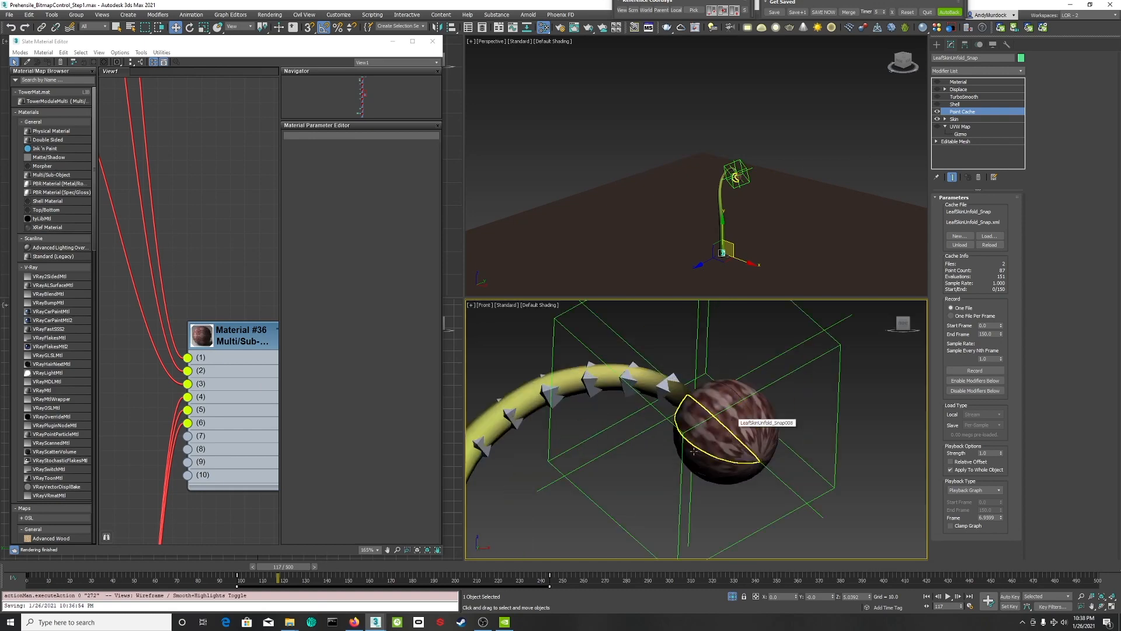
- Scrub the animation on to frame 245 to review the bud unfolding into a flower
{"action": "left_click_drag", "start_coordinate": [292, 572], "coordinate": [378, 574]}
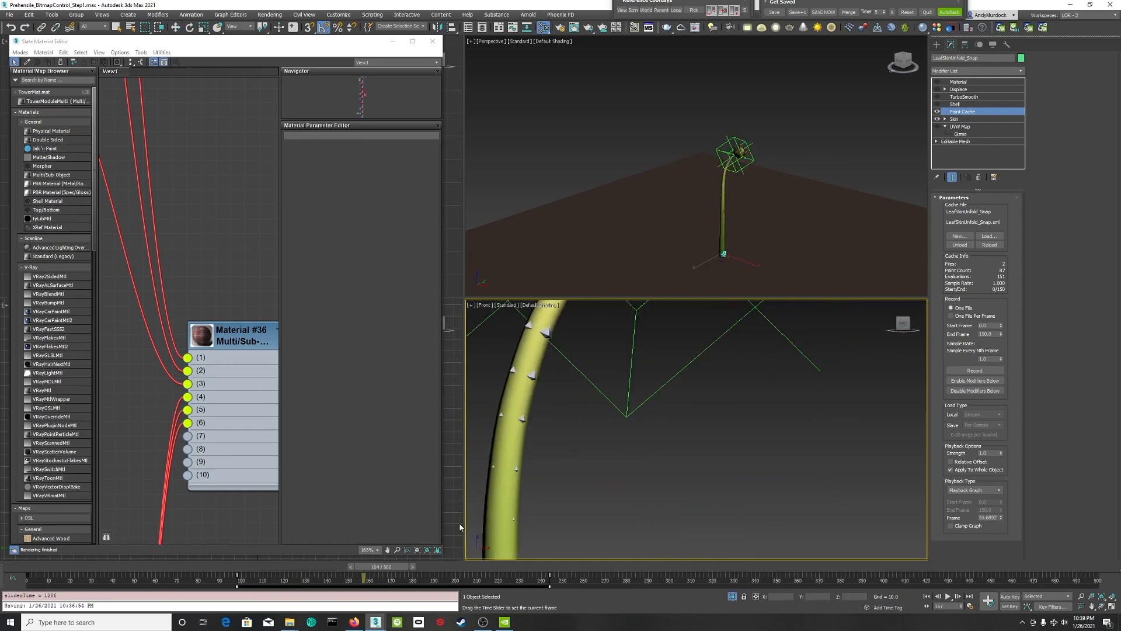
{"action": "key", "text": "w"}
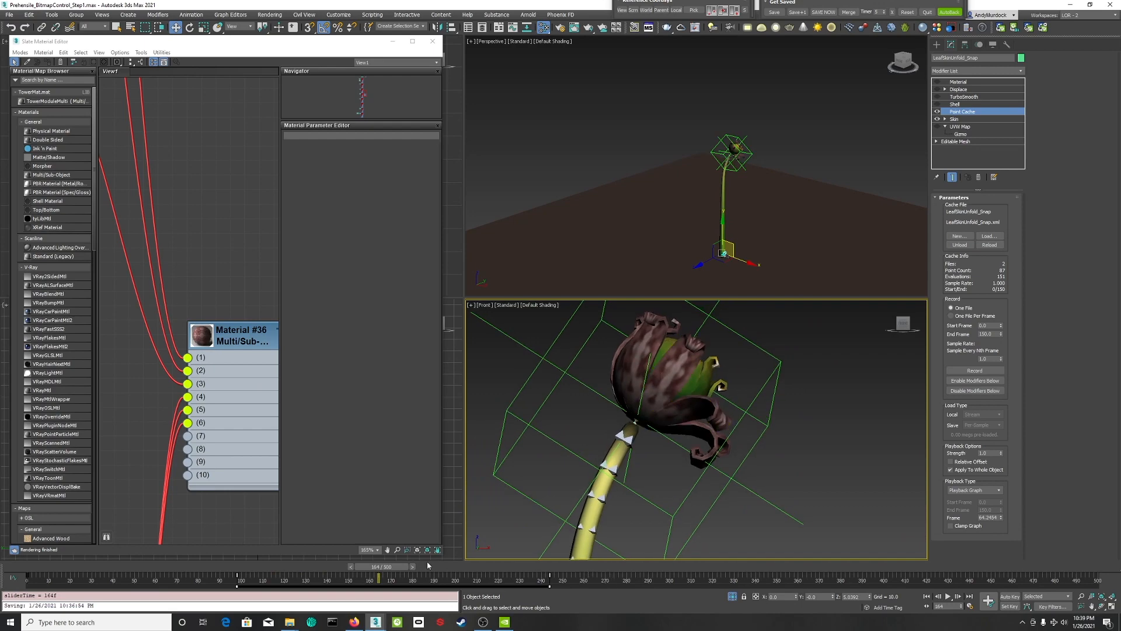
{"action": "left_click_drag", "start_coordinate": [386, 570], "coordinate": [461, 570]}
{"action": "scroll", "coordinate": [598, 480], "scroll_direction": "down", "scroll_amount": 3}
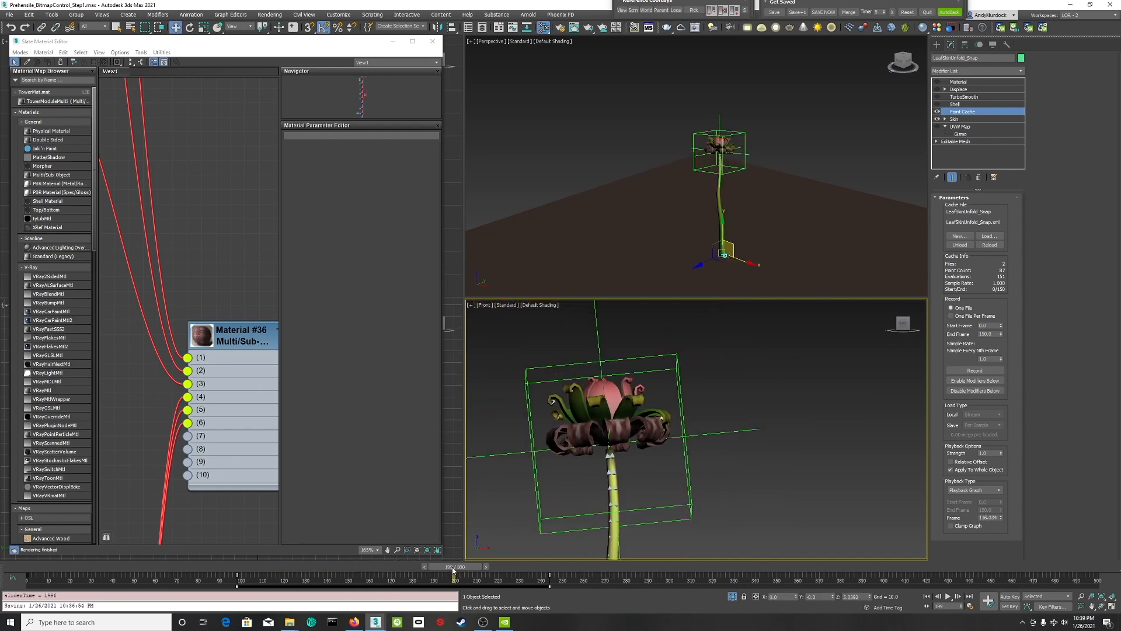
{"action": "left_click_drag", "start_coordinate": [452, 570], "coordinate": [552, 555]}
{"action": "key", "text": "w"}
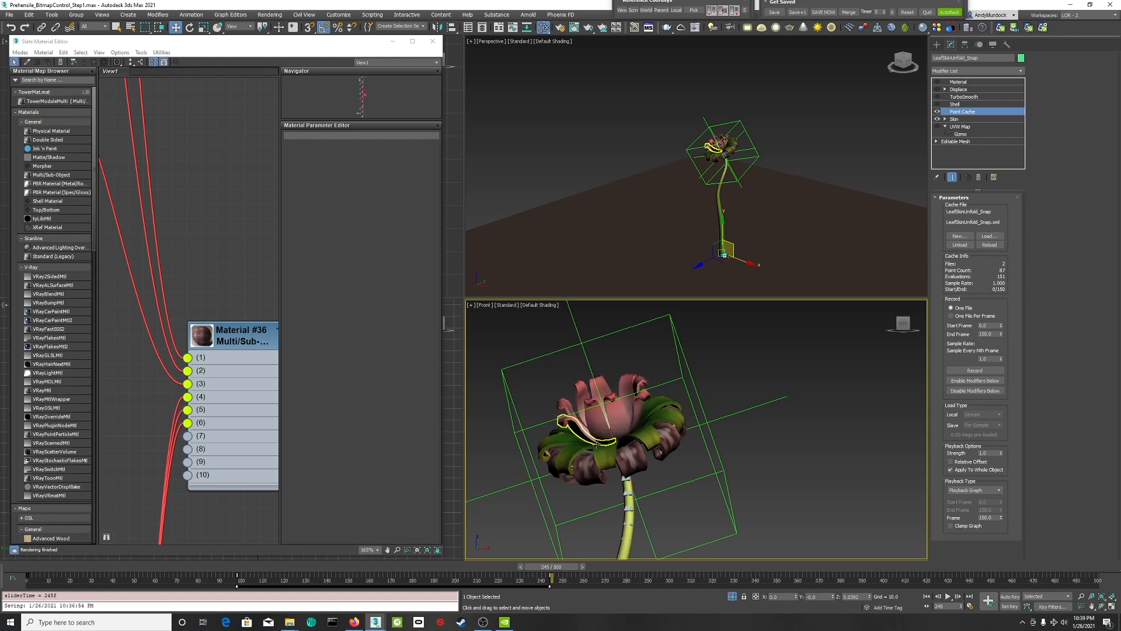
- Examine the file path of the second LeafSkinUnfold_Snap.xml cache and its path options in Asset Tracking, and close the window
{"action": "left_click", "coordinate": [9, 15]}
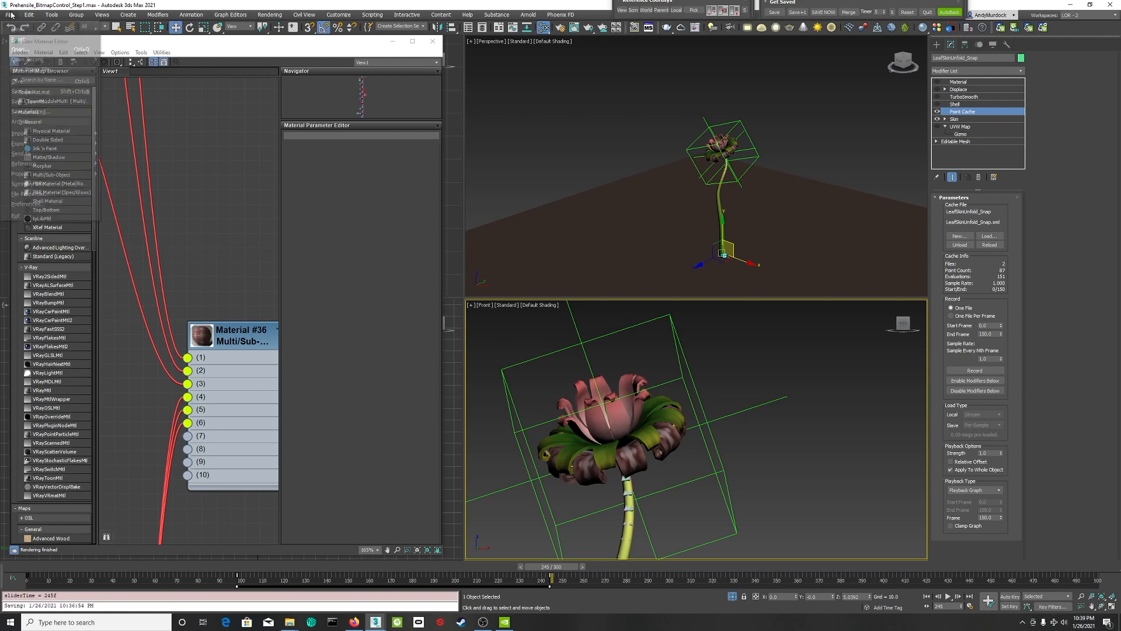
{"action": "mouse_move", "coordinate": [32, 164]}
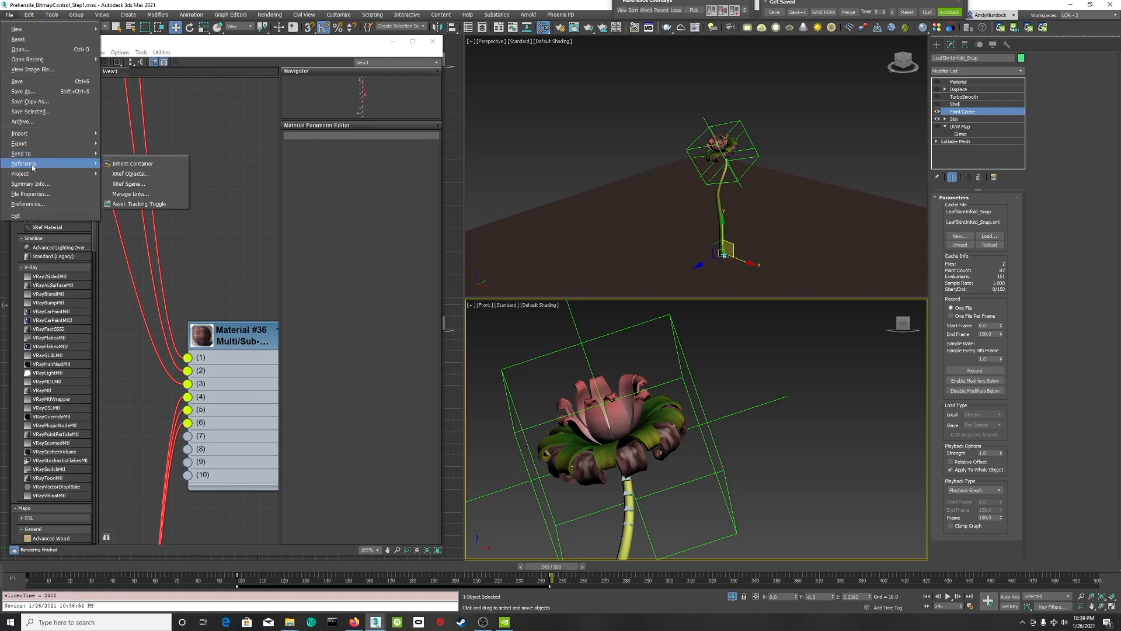
{"action": "left_click", "coordinate": [131, 203]}
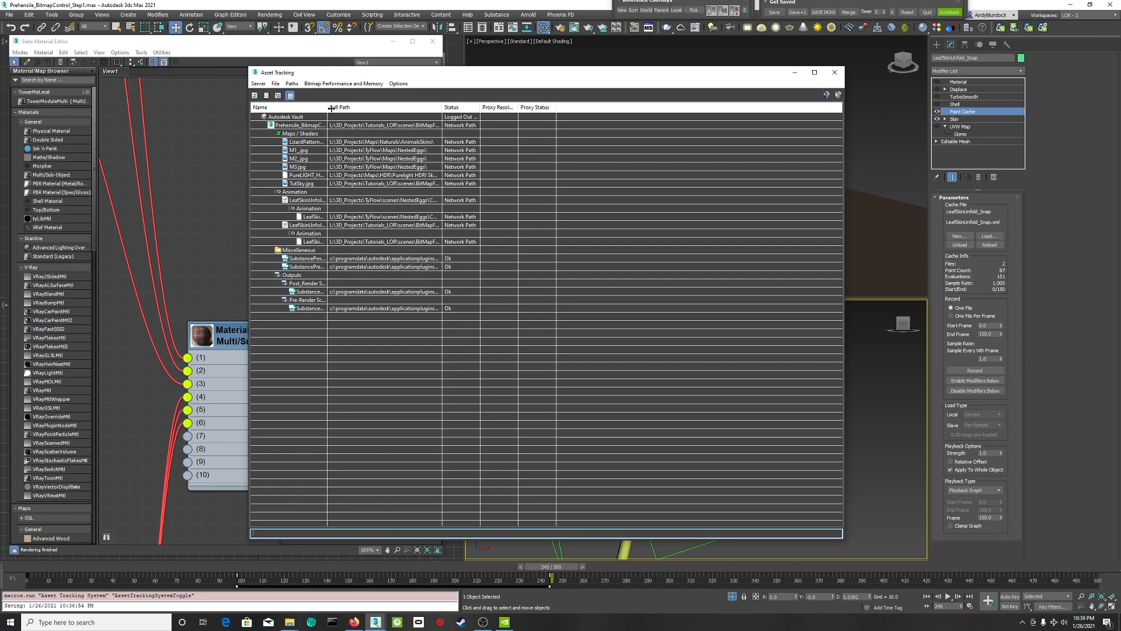
{"action": "left_click_drag", "start_coordinate": [327, 107], "coordinate": [435, 108]}
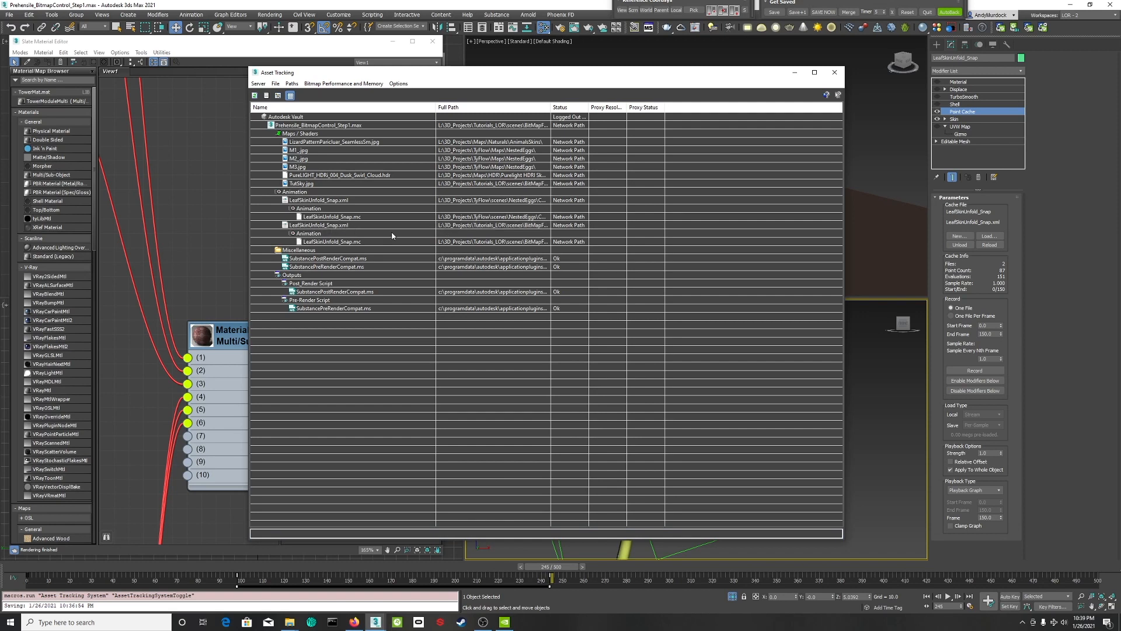
{"action": "left_click", "coordinate": [352, 226]}
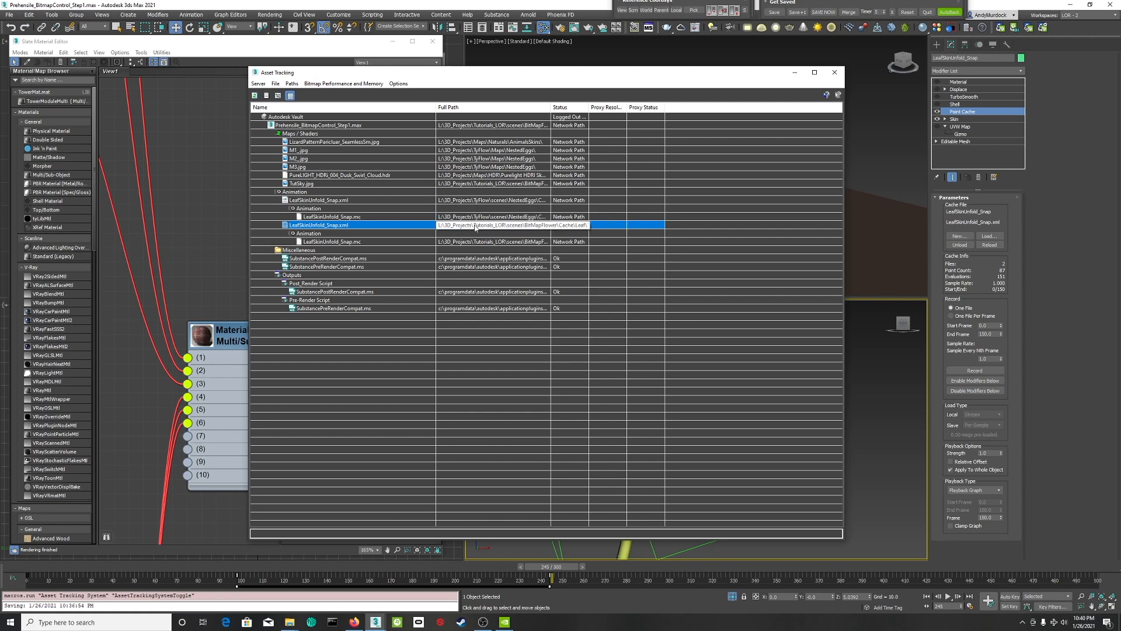
{"action": "right_click", "coordinate": [472, 225]}
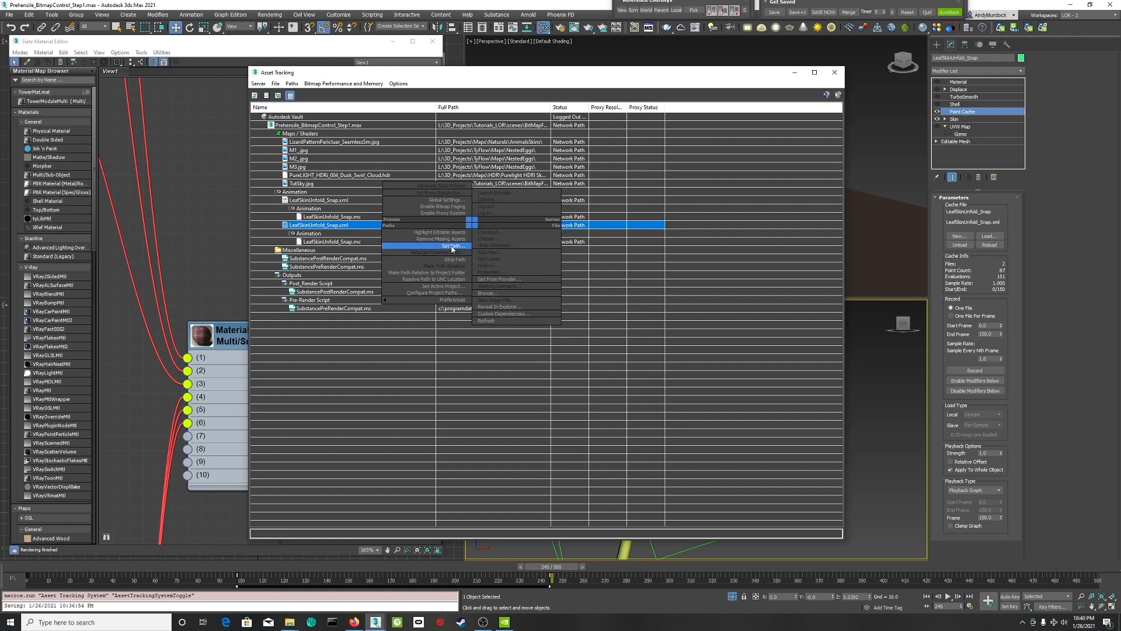
{"action": "left_click", "coordinate": [834, 75]}
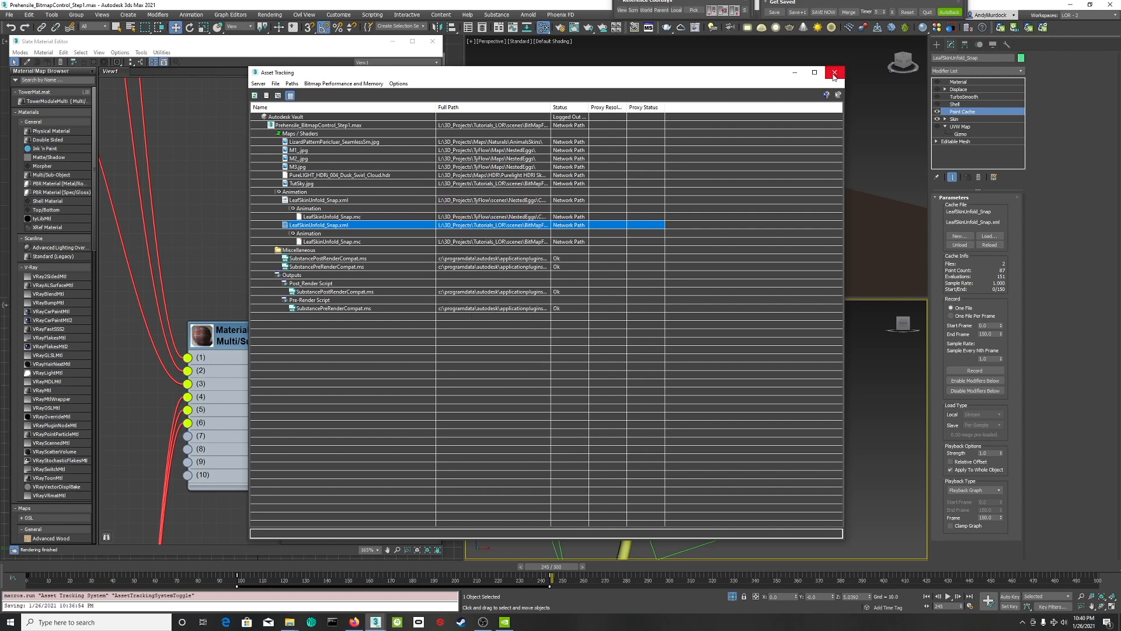
- Close Asset Tracking and examine the coiled leaf and its bone chain at the base of the stem in Front view
{"action": "left_click", "coordinate": [834, 75]}
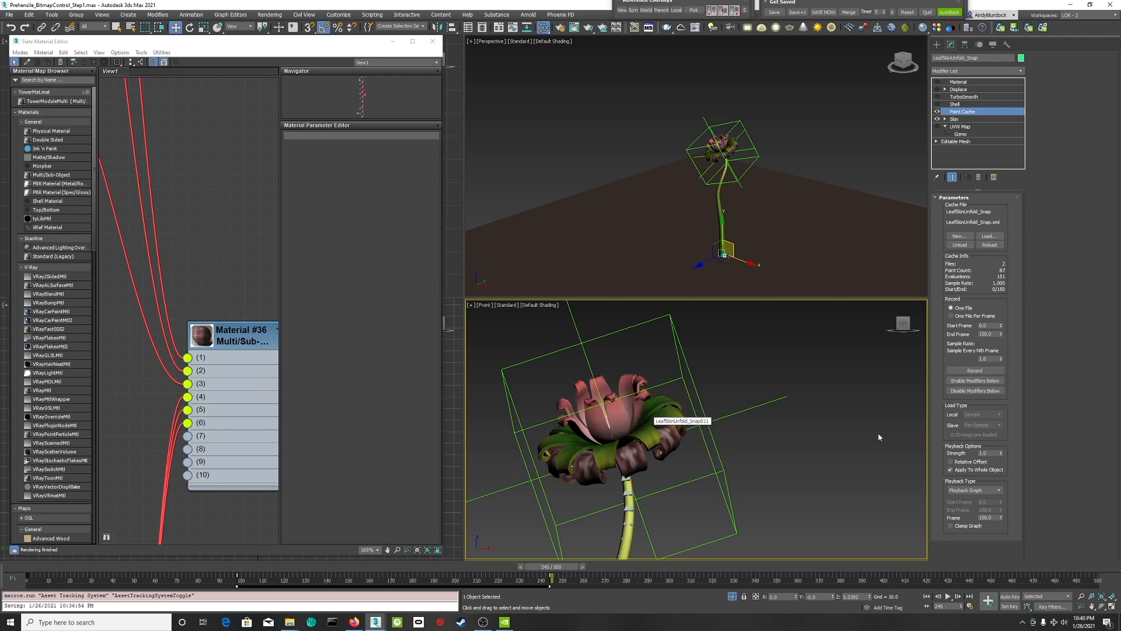
{"action": "scroll", "coordinate": [567, 484], "scroll_direction": "down", "scroll_amount": 5}
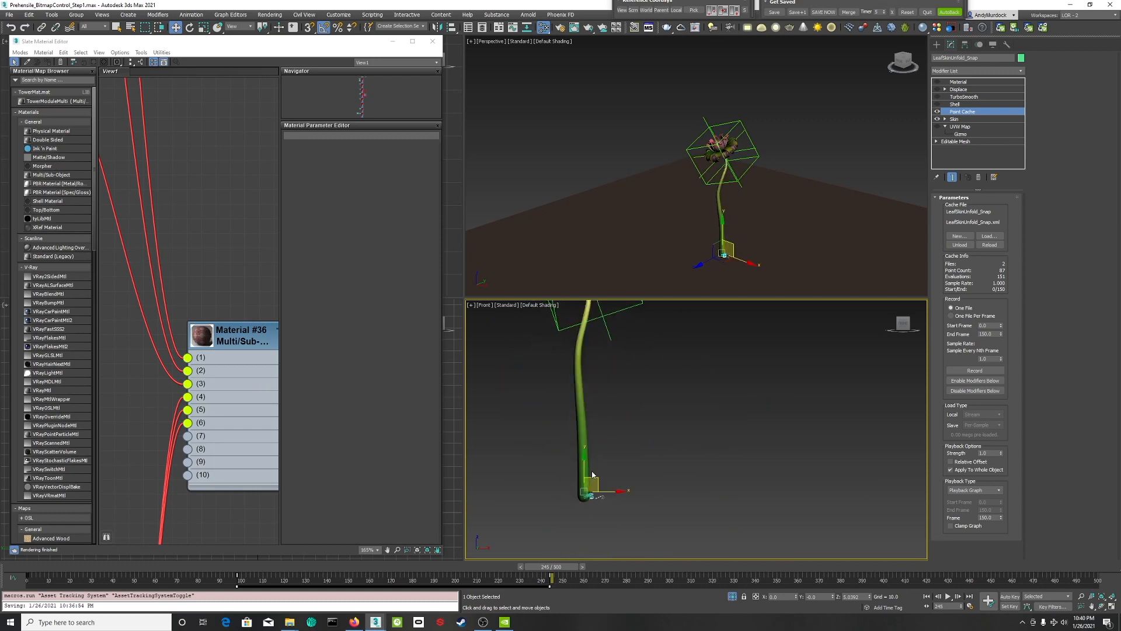
{"action": "scroll", "coordinate": [578, 479], "scroll_direction": "up", "scroll_amount": 6}
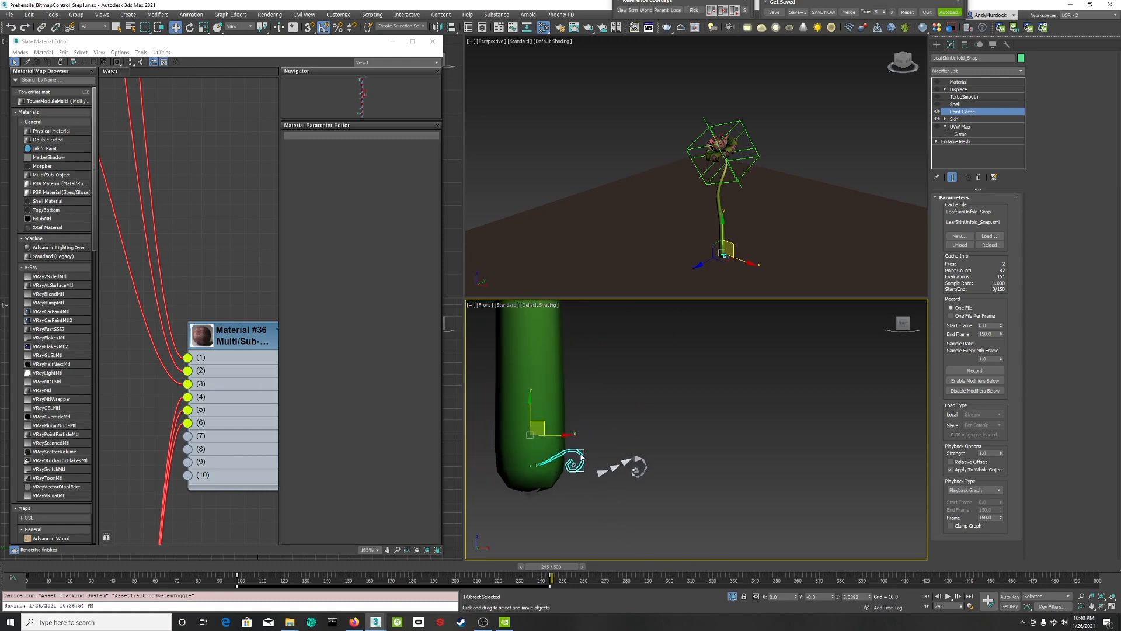
{"action": "scroll", "coordinate": [581, 464], "scroll_direction": "up", "scroll_amount": 3}
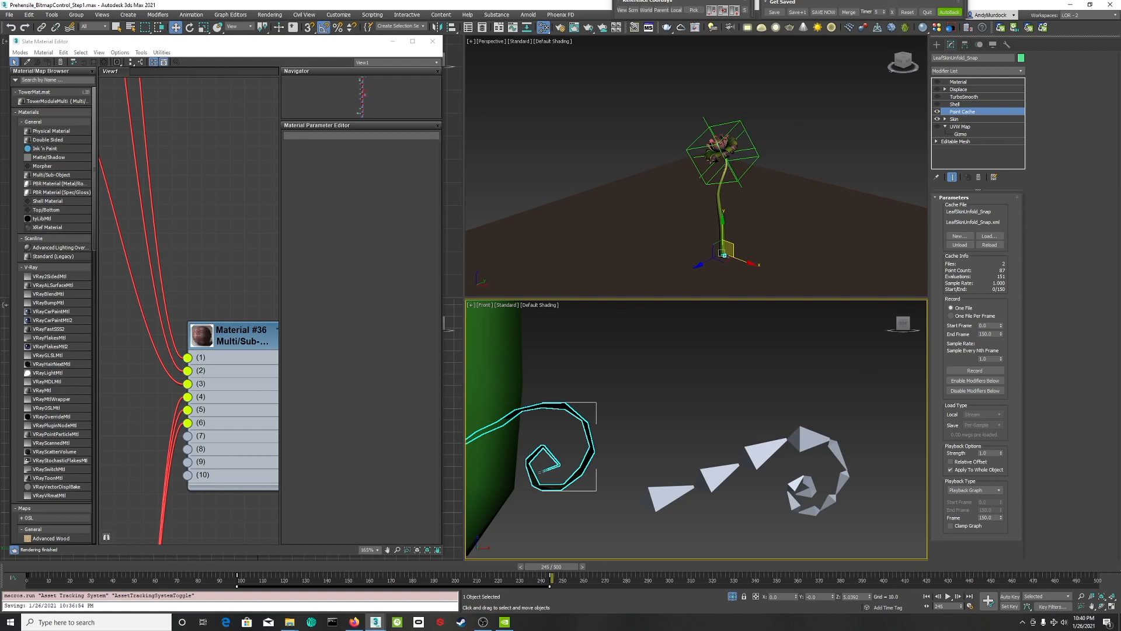
{"action": "scroll", "coordinate": [640, 390], "scroll_direction": "down", "scroll_amount": 5}
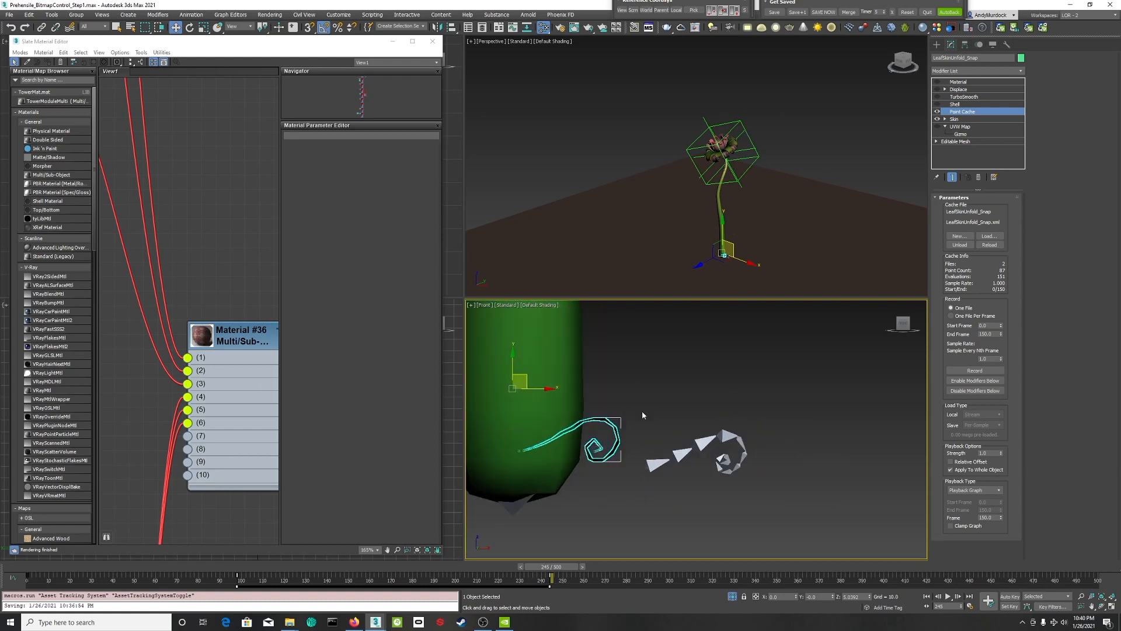
{"action": "scroll", "coordinate": [696, 408], "scroll_direction": "down", "scroll_amount": 8}
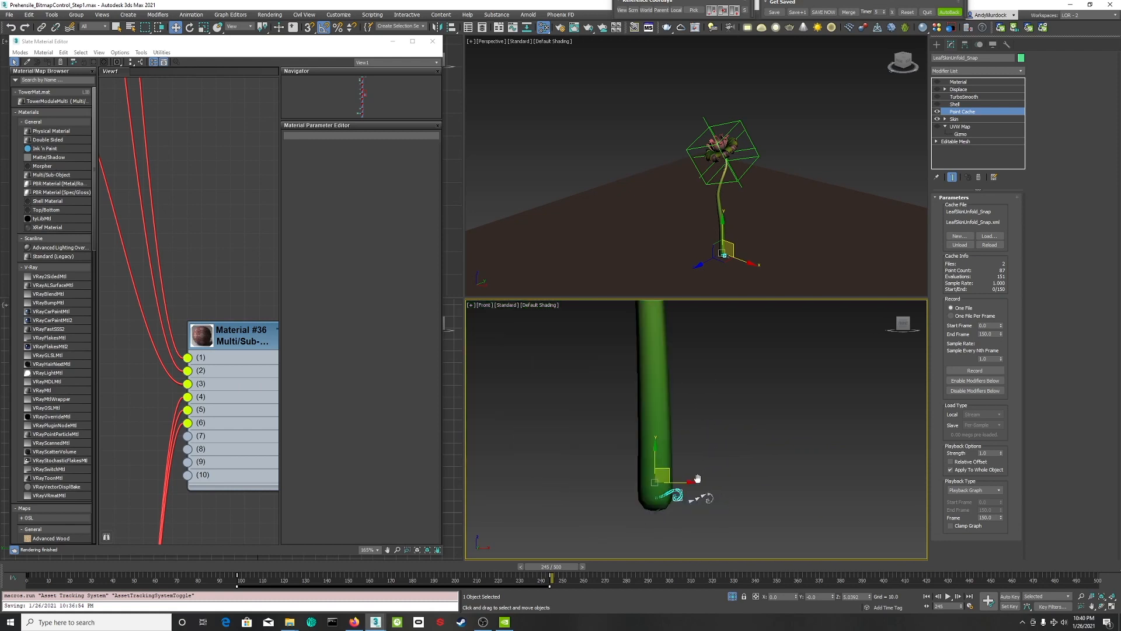
{"action": "middle_click_drag", "start_coordinate": [692, 476], "coordinate": [695, 535]}
- Hide the coiled source leaf and its bones at the stem's base by means of their named selection set
{"action": "left_click", "coordinate": [408, 27]}
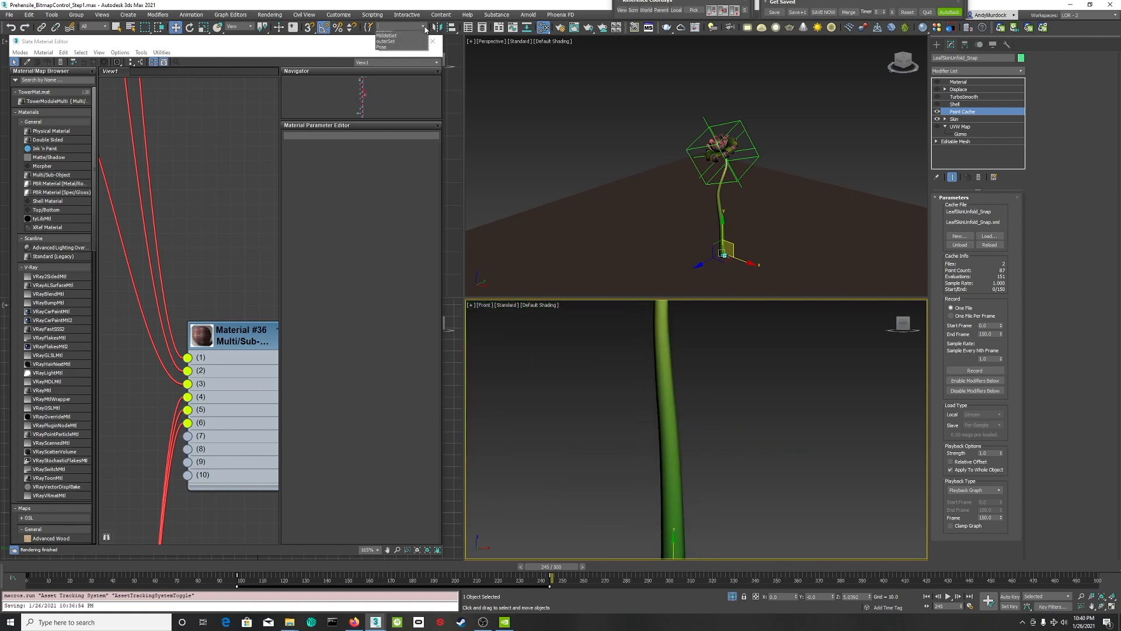
{"action": "left_click", "coordinate": [404, 51]}
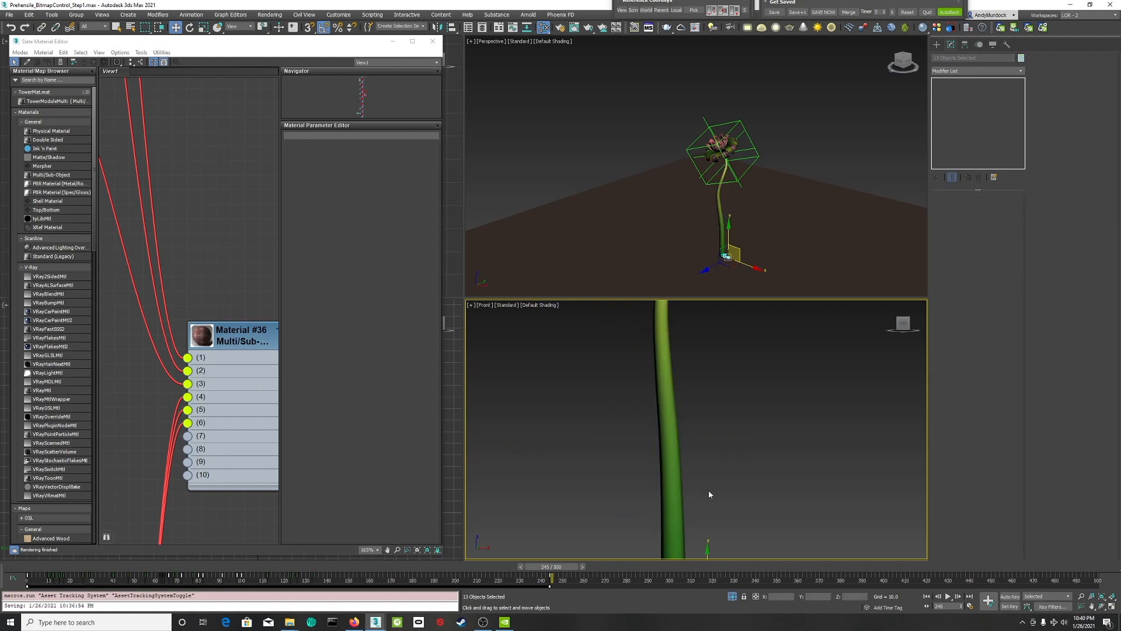
{"action": "right_click", "coordinate": [709, 489]}
{"action": "left_click", "coordinate": [732, 428]}
- Select the flower's petals without the FlowerHead control, and add the stem to the selection
{"action": "scroll", "coordinate": [713, 405], "scroll_direction": "down", "scroll_amount": 3}
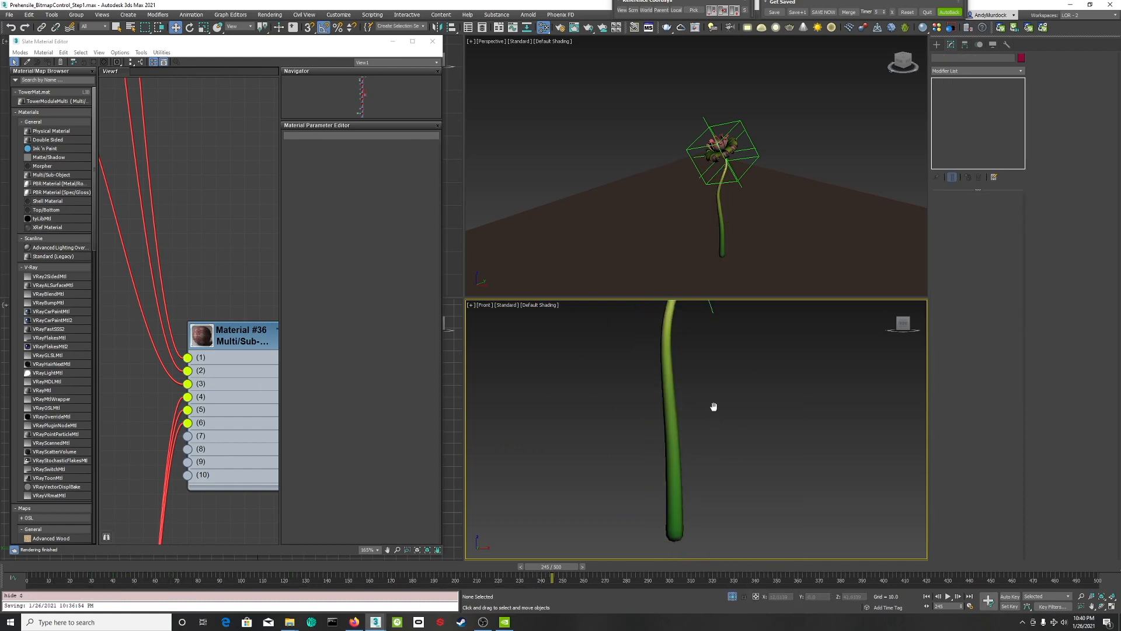
{"action": "middle_click_drag", "start_coordinate": [712, 406], "coordinate": [702, 501]}
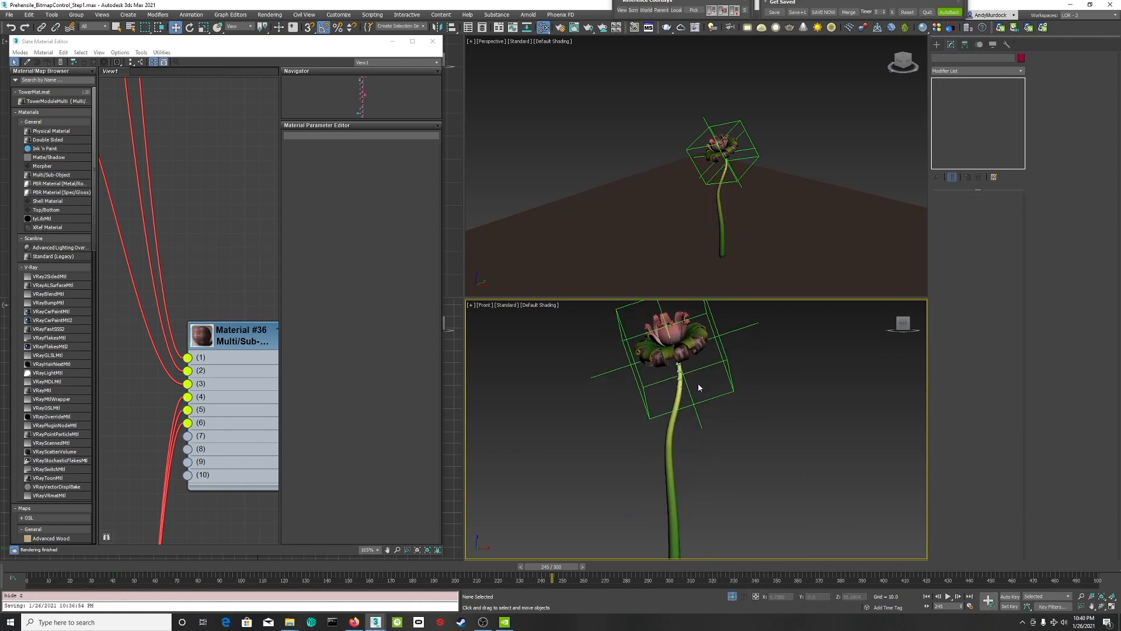
{"action": "left_click", "coordinate": [698, 336]}
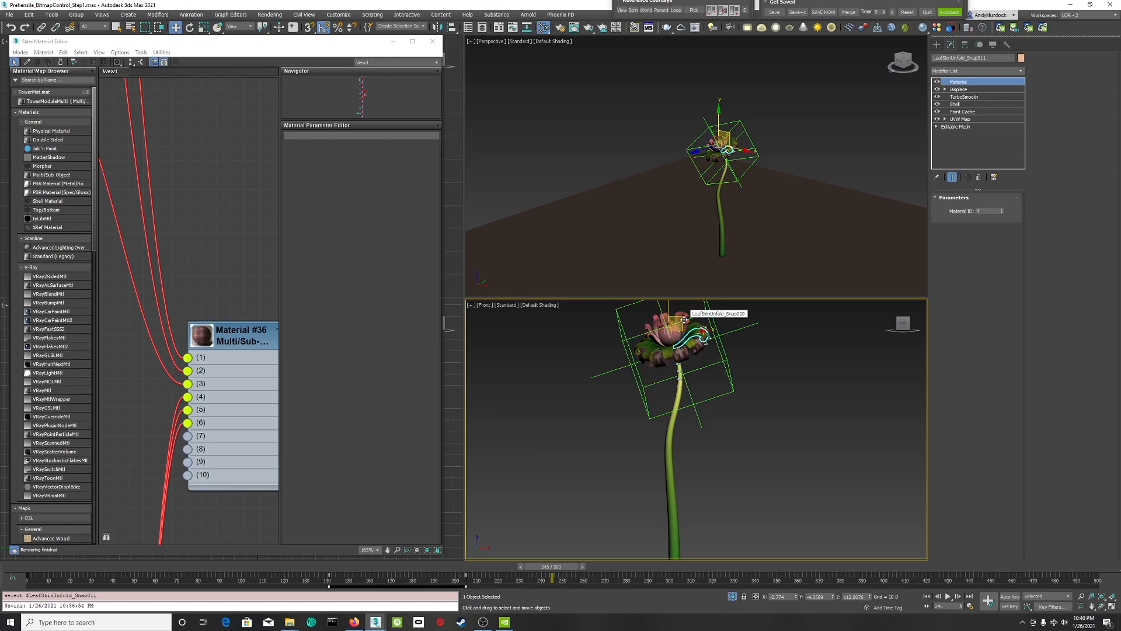
{"action": "left_click", "coordinate": [806, 393]}
{"action": "left_click", "coordinate": [718, 333]}
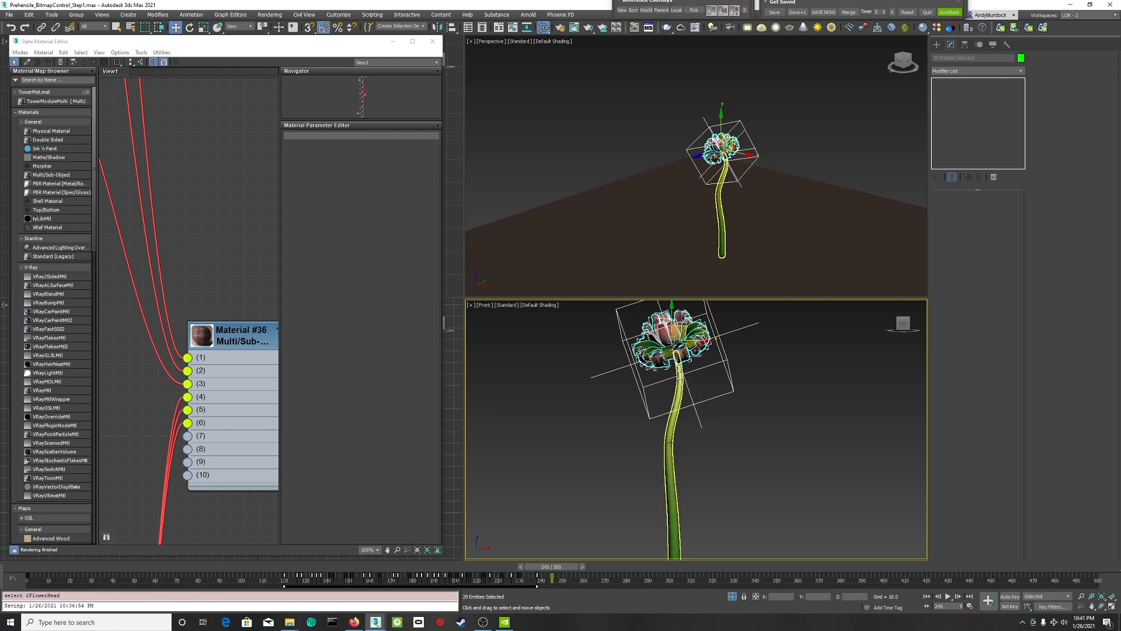
{"action": "left_click_drag", "start_coordinate": [710, 367], "coordinate": [723, 404]}
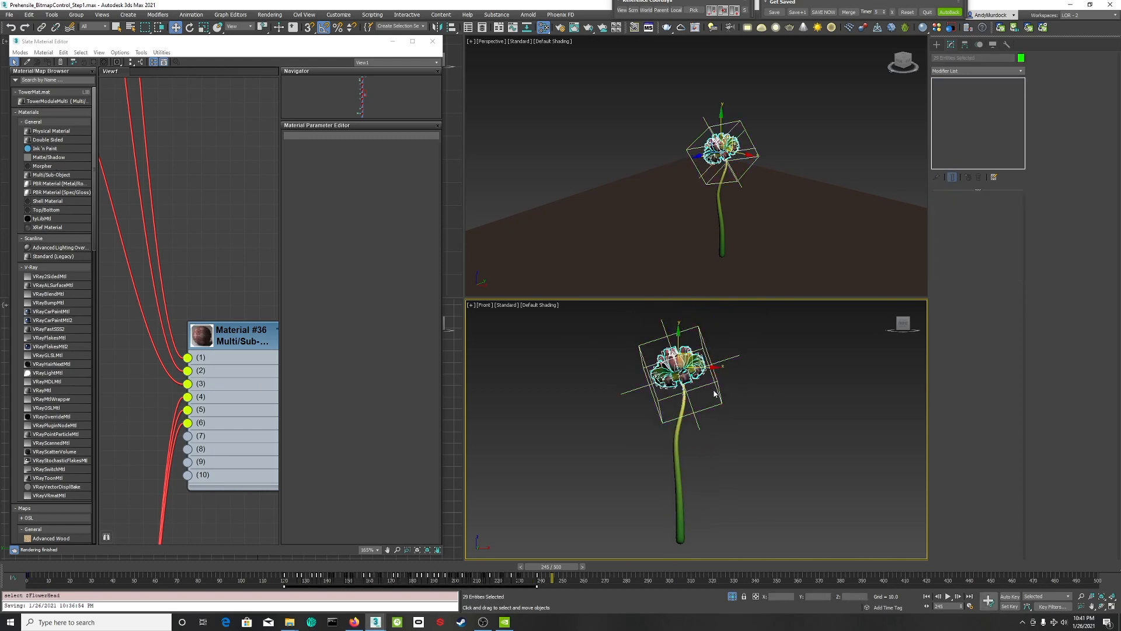
{"action": "left_click", "coordinate": [717, 409], "text": "alt"}
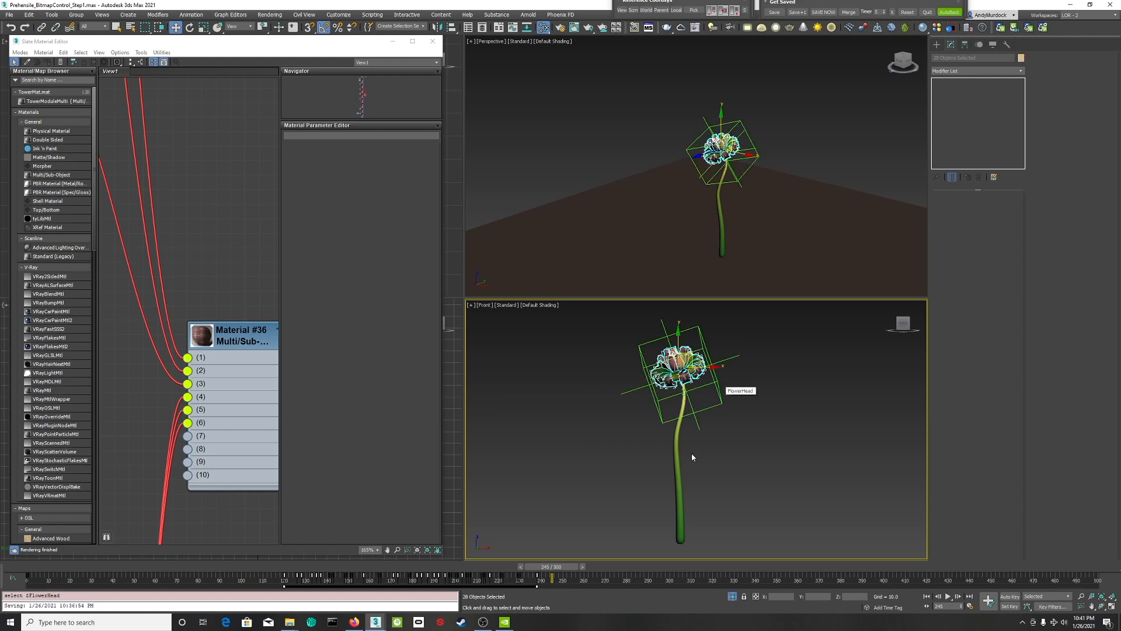
{"action": "left_click", "coordinate": [681, 464], "text": "ctrl"}
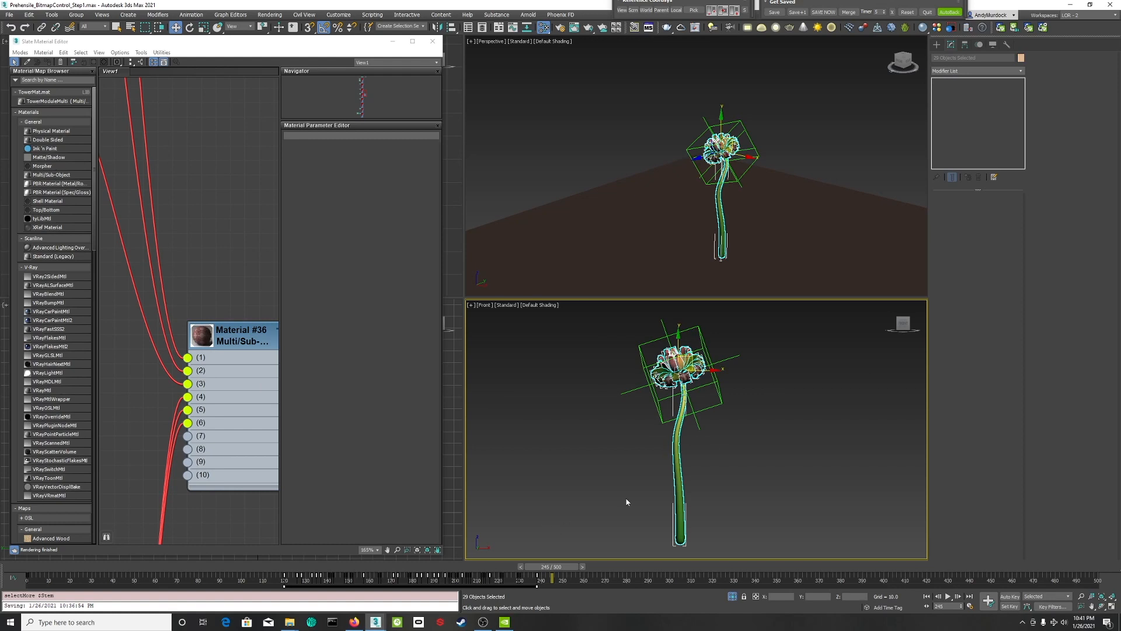
- Scrub the animation back to frame 42 to review the selected flower in its curled-up state
{"action": "left_click_drag", "start_coordinate": [552, 566], "coordinate": [543, 623]}
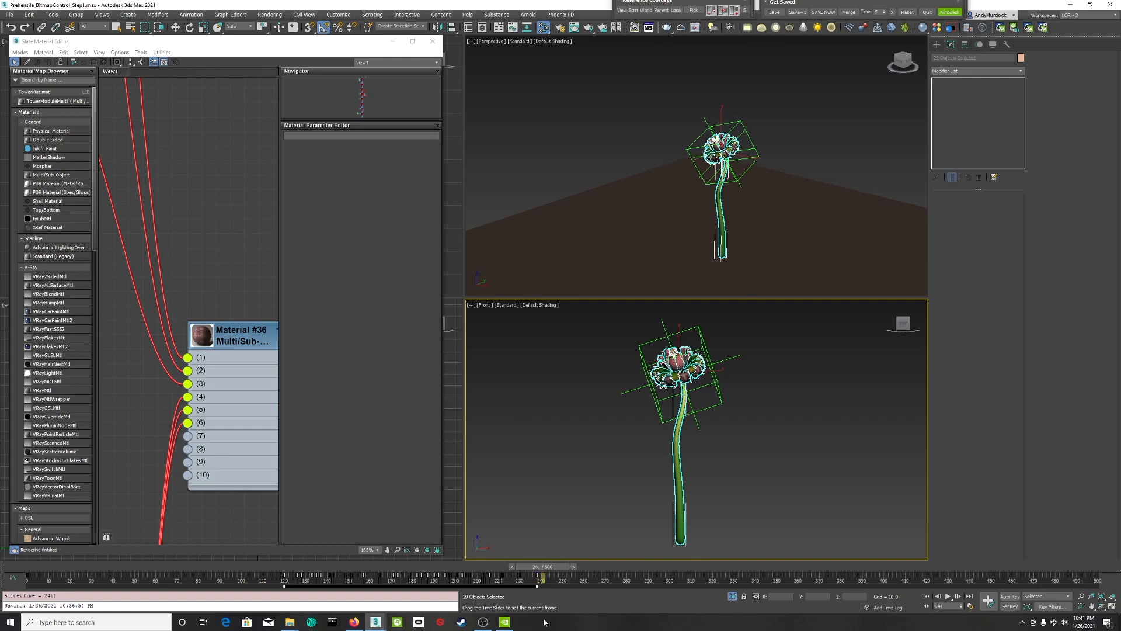
{"action": "left_click_drag", "start_coordinate": [543, 622], "coordinate": [128, 606]}
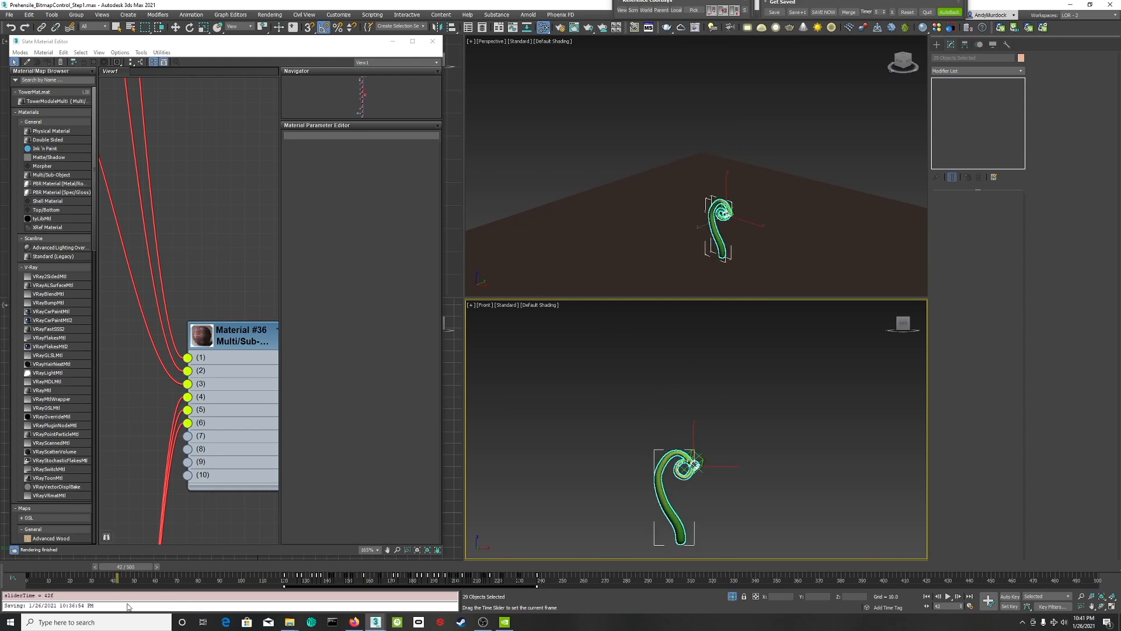
{"action": "key", "text": "w"}
{"action": "right_click", "coordinate": [498, 339]}
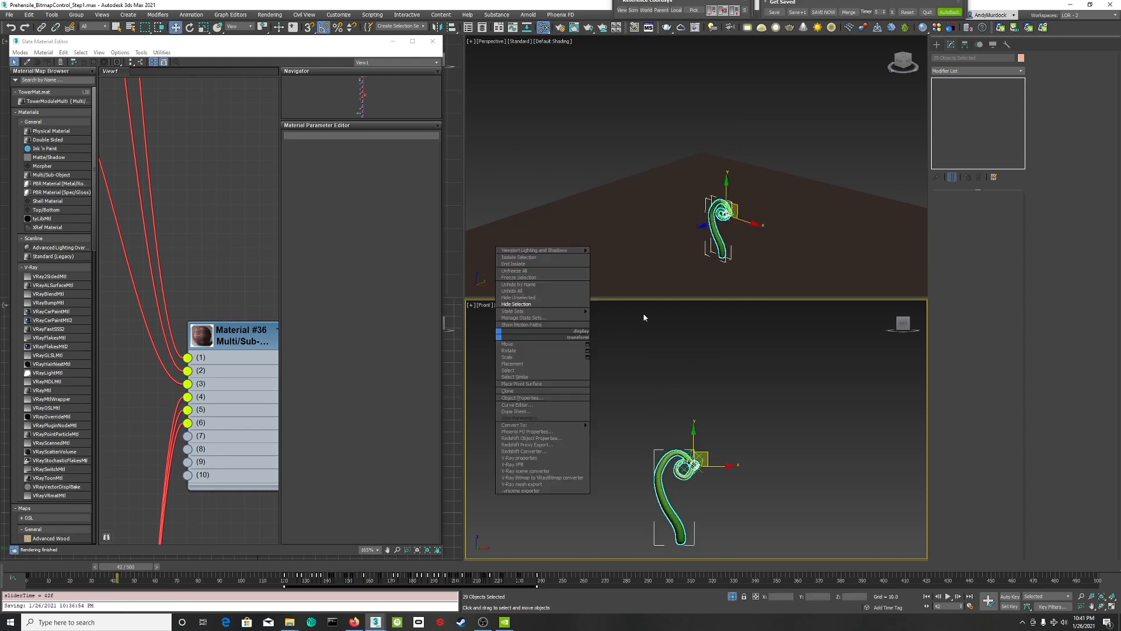
- Create a tyFlow object beside the base of the stem in the Front view
{"action": "left_click", "coordinate": [936, 45]}
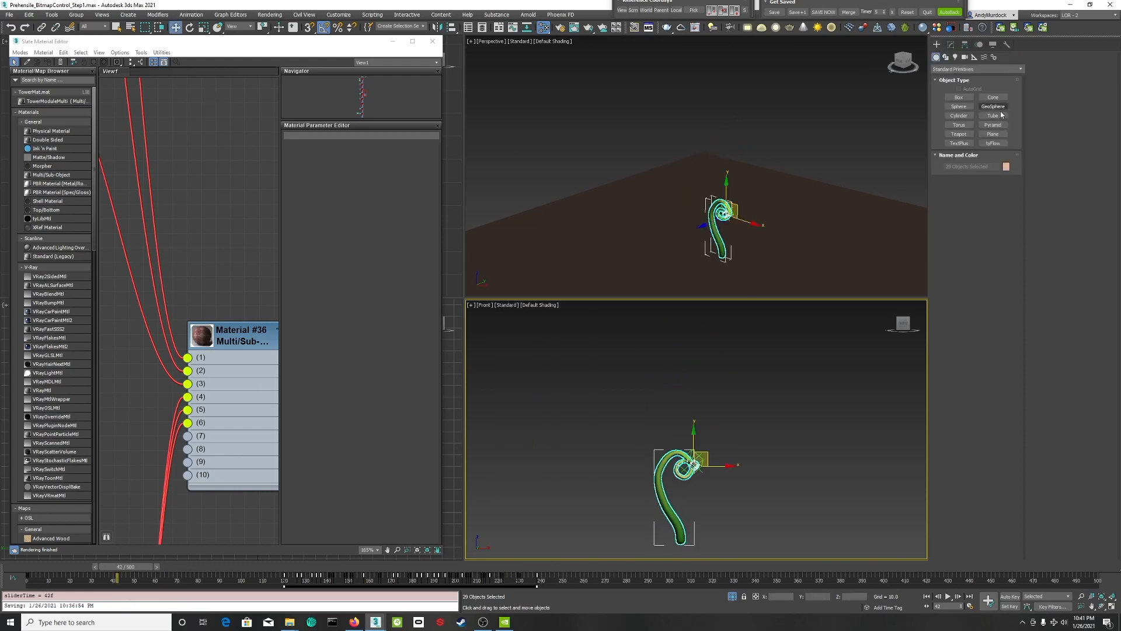
{"action": "left_click", "coordinate": [992, 143]}
{"action": "left_click", "coordinate": [592, 496]}
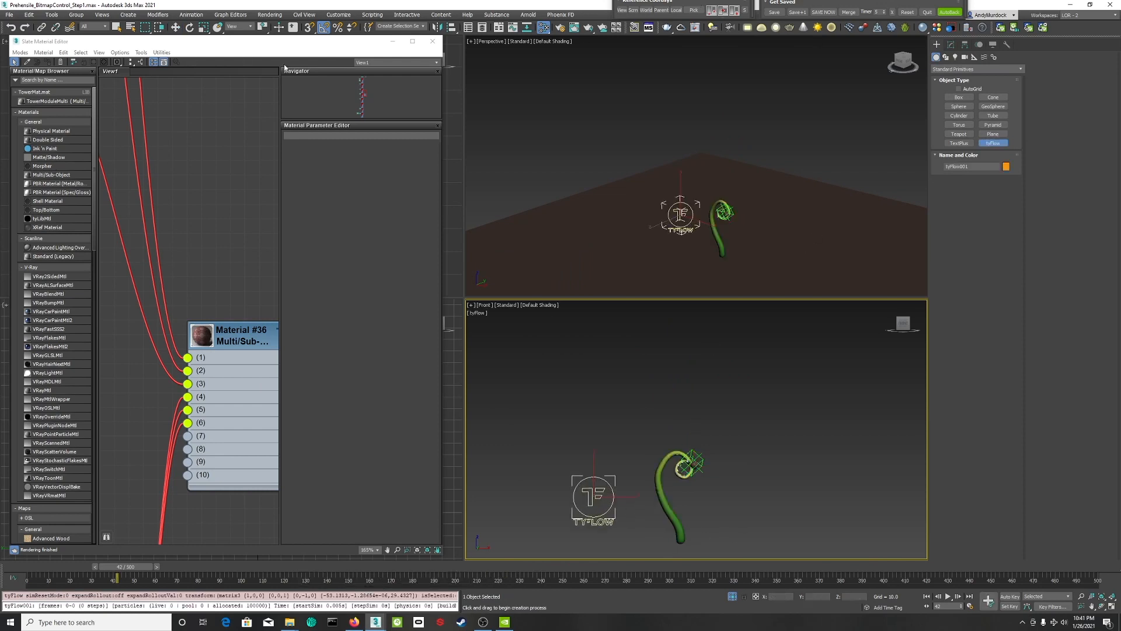
- Open the tyFlow editor for the new object and arrange it as a tall window that leaves the viewports visible
{"action": "left_click", "coordinate": [951, 45]}
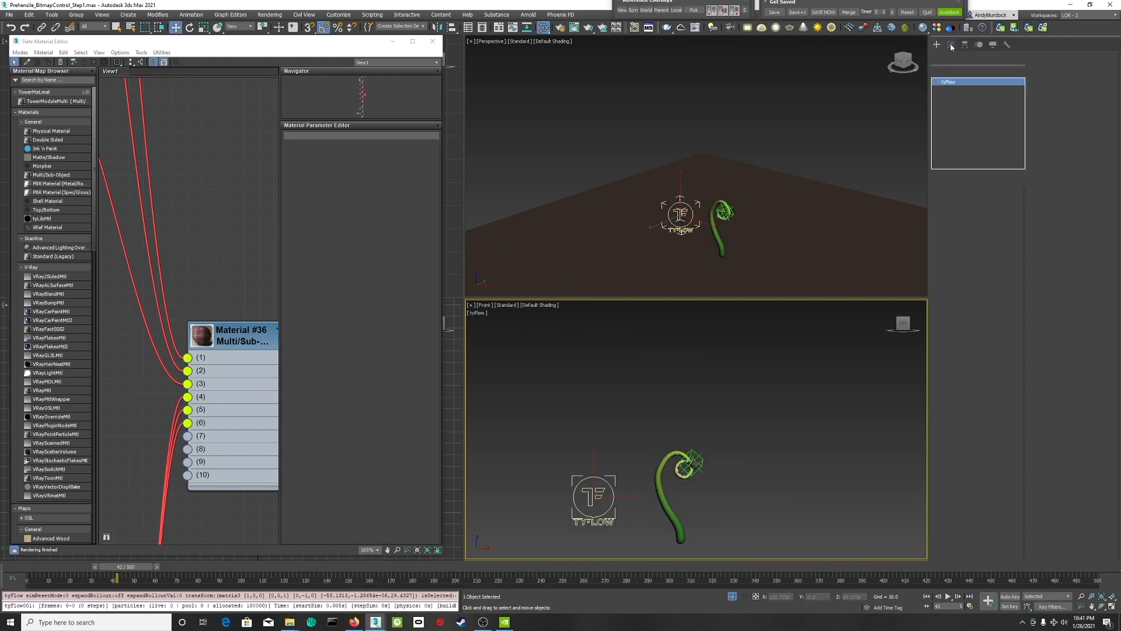
{"action": "left_click", "coordinate": [969, 219]}
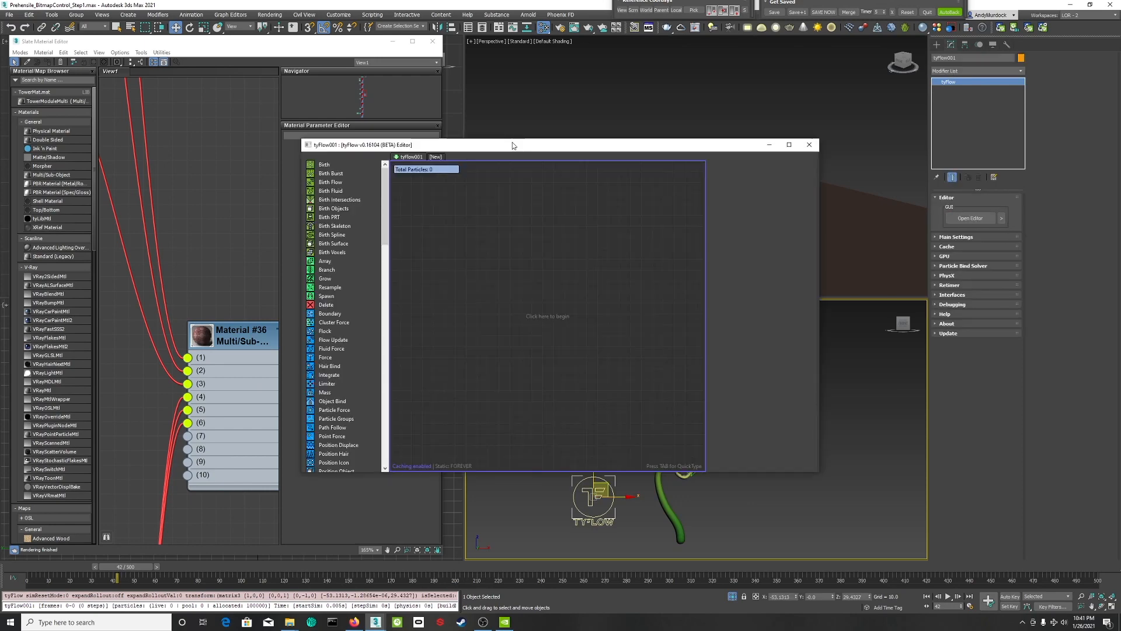
{"action": "left_click_drag", "start_coordinate": [513, 142], "coordinate": [219, 39]}
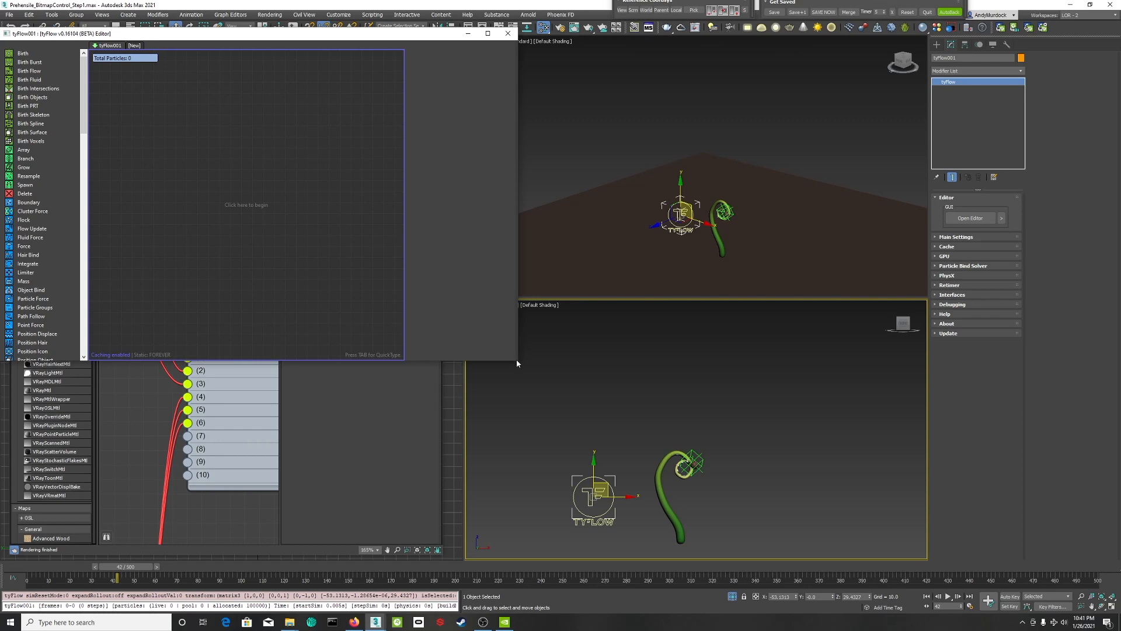
{"action": "left_click_drag", "start_coordinate": [516, 361], "coordinate": [474, 570]}
- Add an Export Particles operator to the empty flow as a new event
{"action": "scroll", "coordinate": [51, 462], "scroll_direction": "down", "scroll_amount": 1}
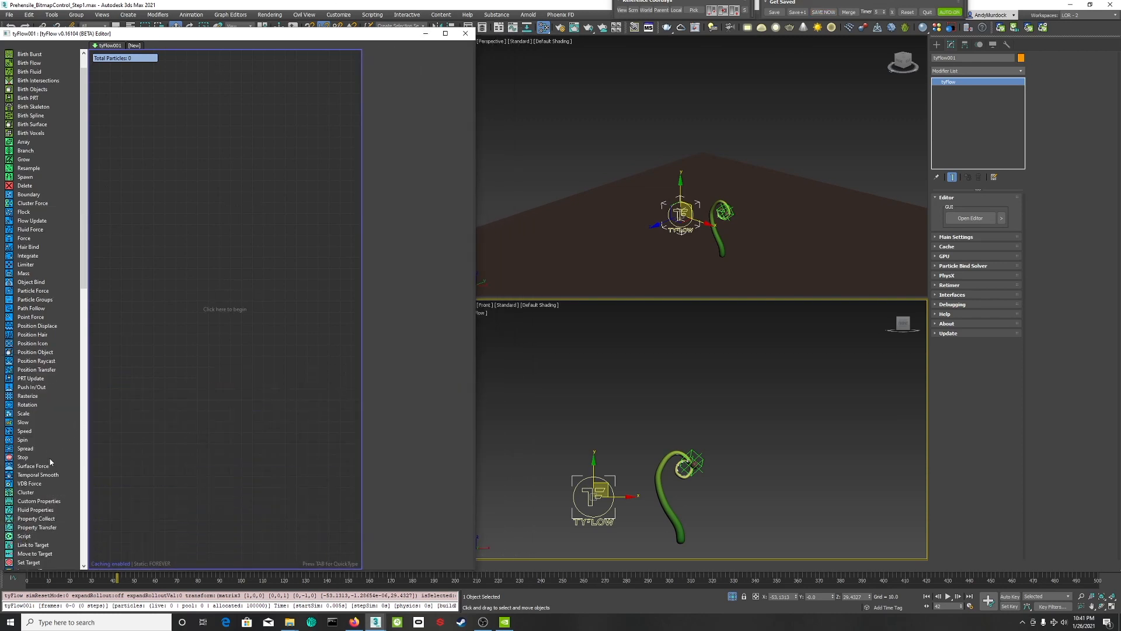
{"action": "scroll", "coordinate": [51, 462], "scroll_direction": "down", "scroll_amount": 15}
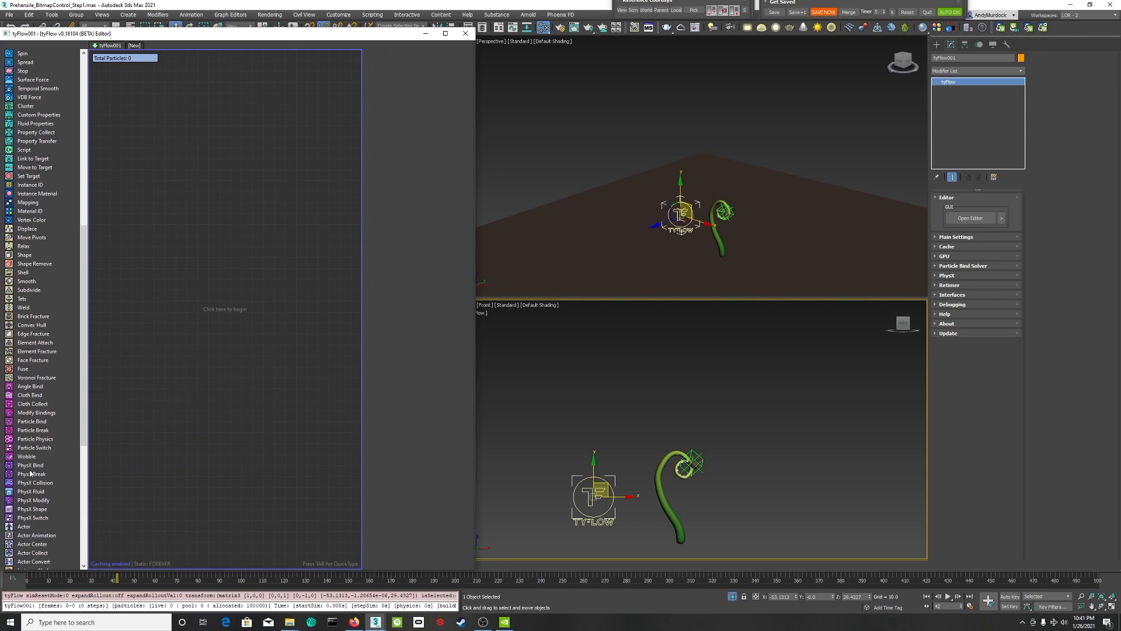
{"action": "scroll", "coordinate": [66, 398], "scroll_direction": "down", "scroll_amount": 3}
{"action": "scroll", "coordinate": [67, 394], "scroll_direction": "down", "scroll_amount": 1}
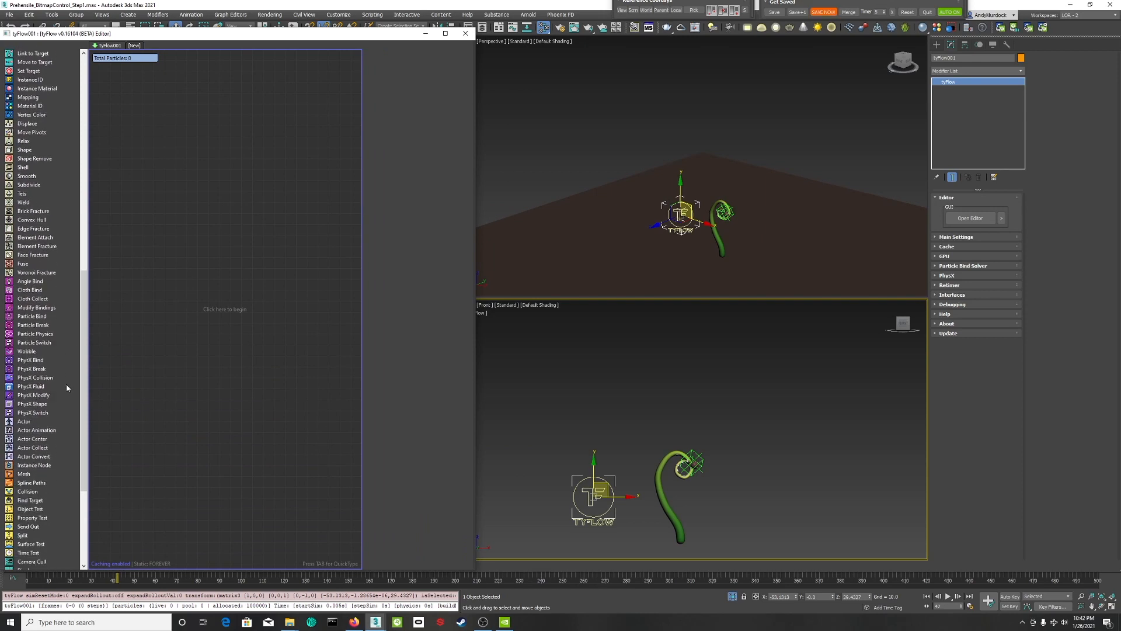
{"action": "scroll", "coordinate": [49, 427], "scroll_direction": "down", "scroll_amount": 5}
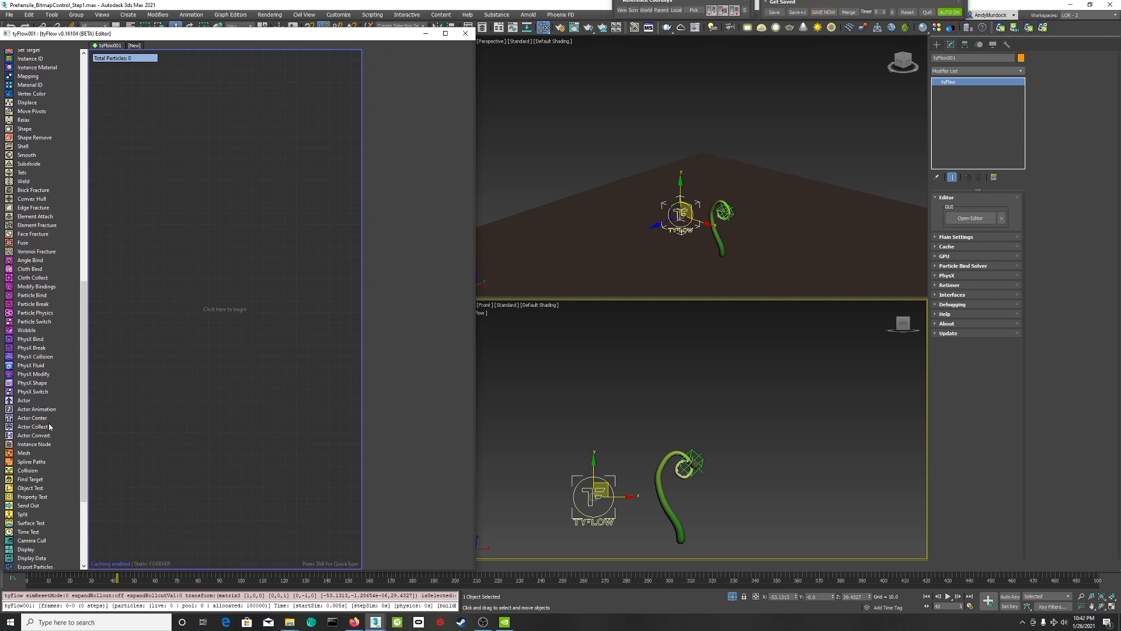
{"action": "scroll", "coordinate": [48, 423], "scroll_direction": "down", "scroll_amount": 1}
{"action": "left_click_drag", "start_coordinate": [34, 430], "coordinate": [175, 229]}
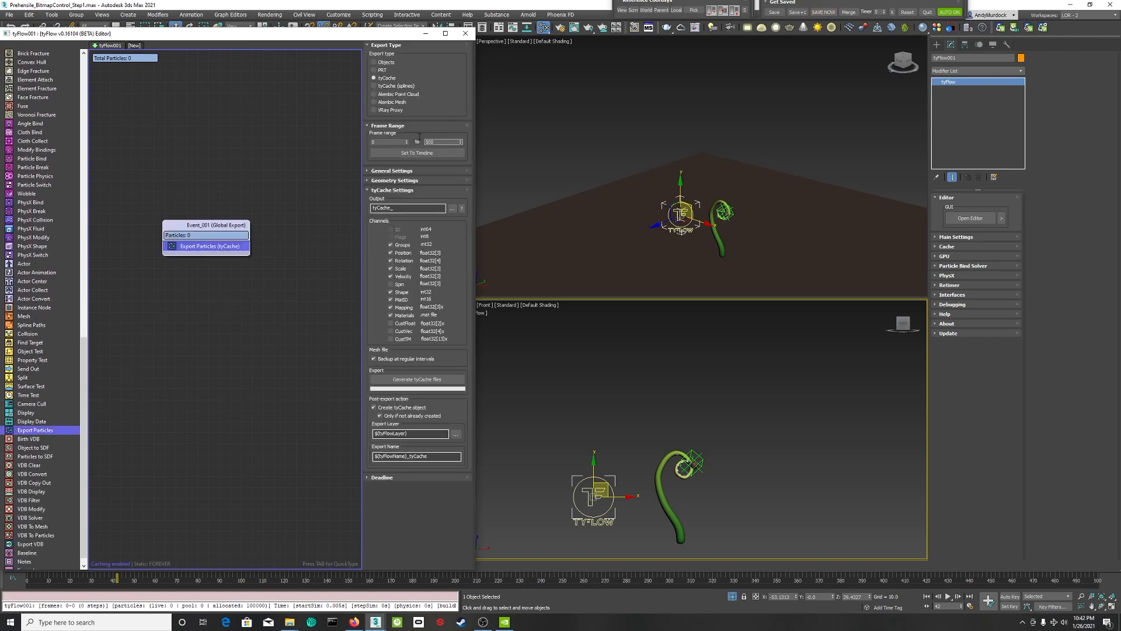
- Scrub to frame 247 to check the fully opened flower, and set the tyCache export's end frame to 256
{"action": "left_click_drag", "start_coordinate": [436, 141], "coordinate": [419, 138]}
{"action": "left_click_drag", "start_coordinate": [469, 570], "coordinate": [467, 549]}
{"action": "left_click_drag", "start_coordinate": [125, 568], "coordinate": [560, 587]}
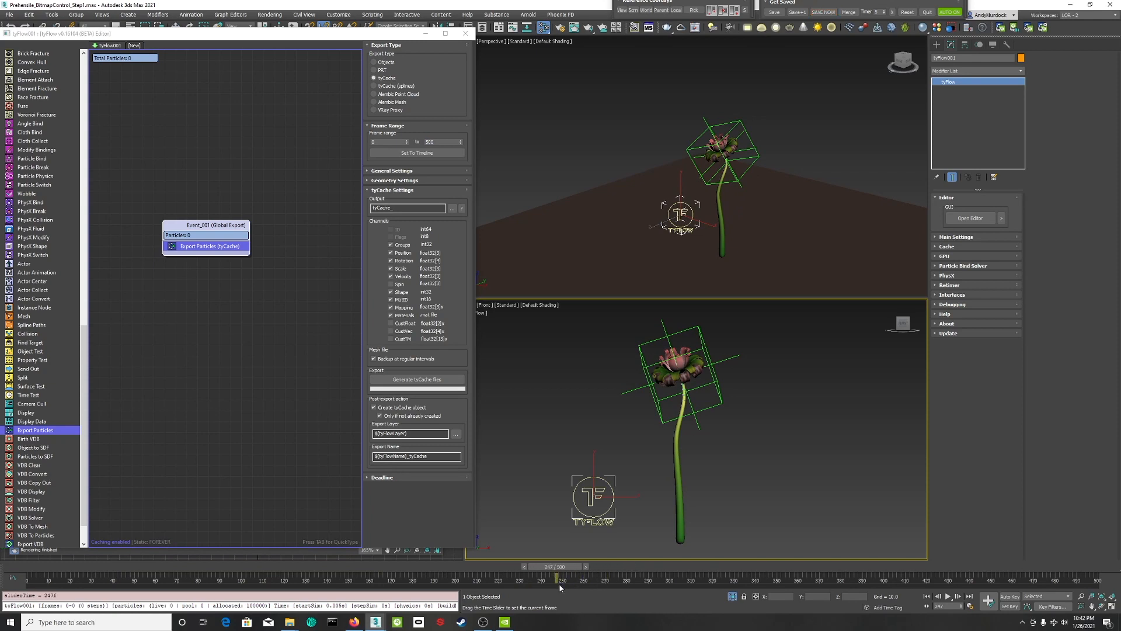
{"action": "key", "text": "w"}
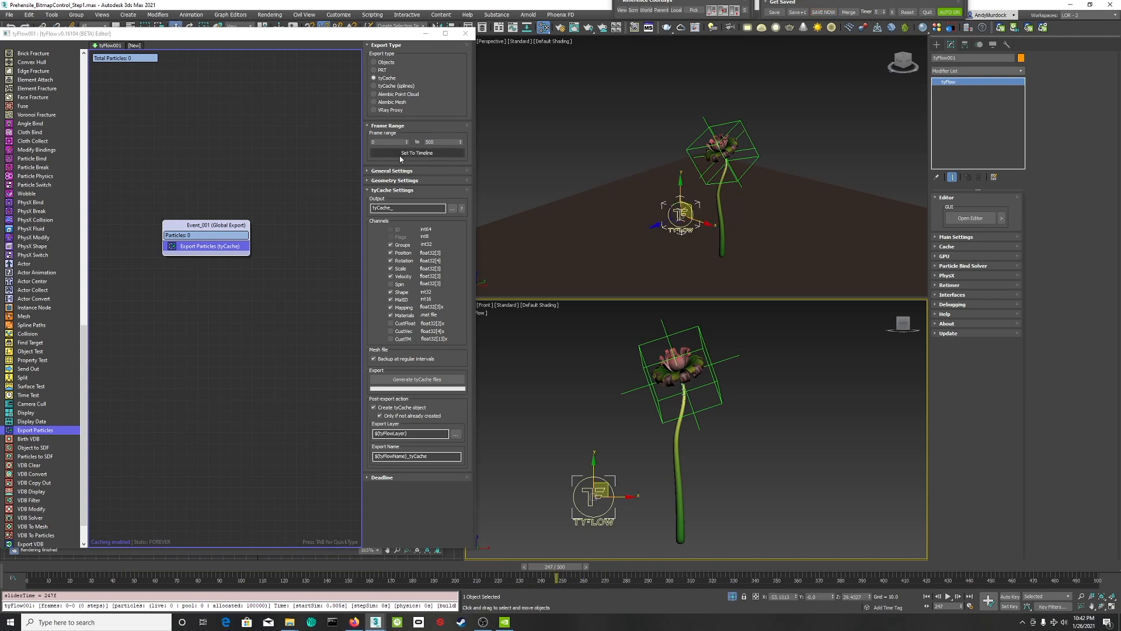
{"action": "left_click", "coordinate": [445, 142]}
{"action": "type", "text": "256"}
- Include additional geometry in the tyCache export and add the flower's petal meshes and stem, leaving out the FlowerHead helper
{"action": "left_click", "coordinate": [422, 180]}
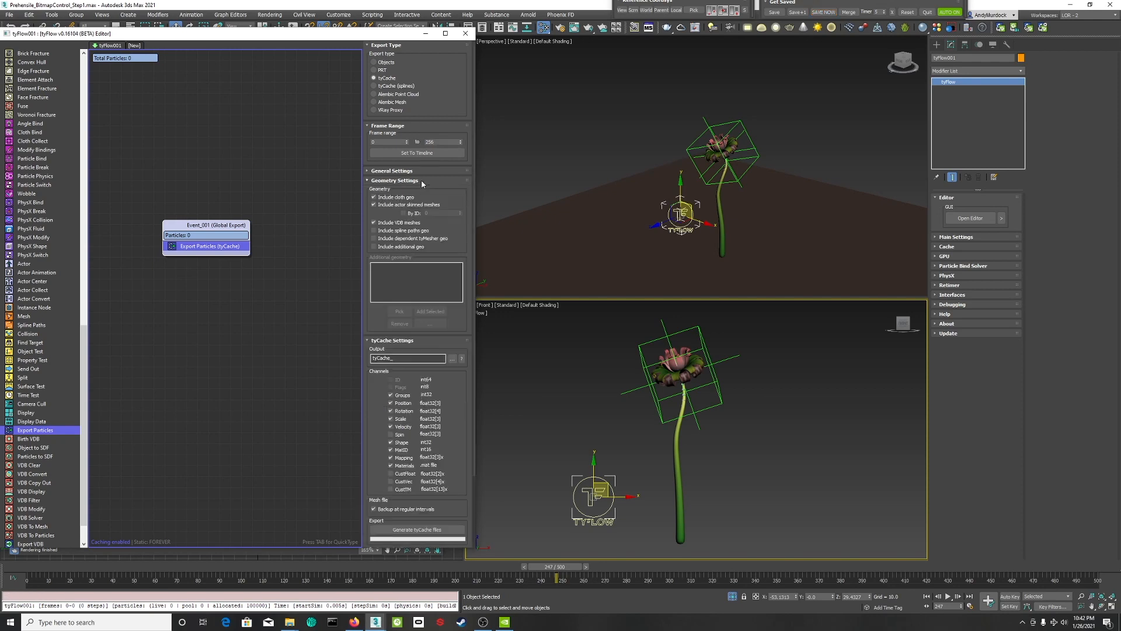
{"action": "left_click", "coordinate": [375, 247]}
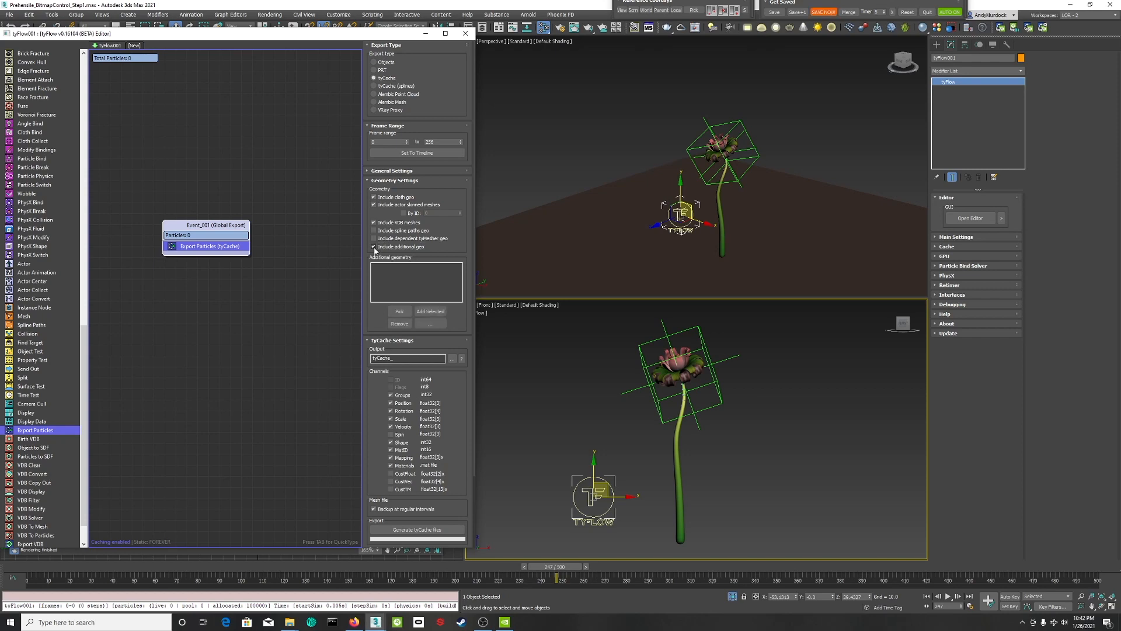
{"action": "left_click", "coordinate": [738, 362]}
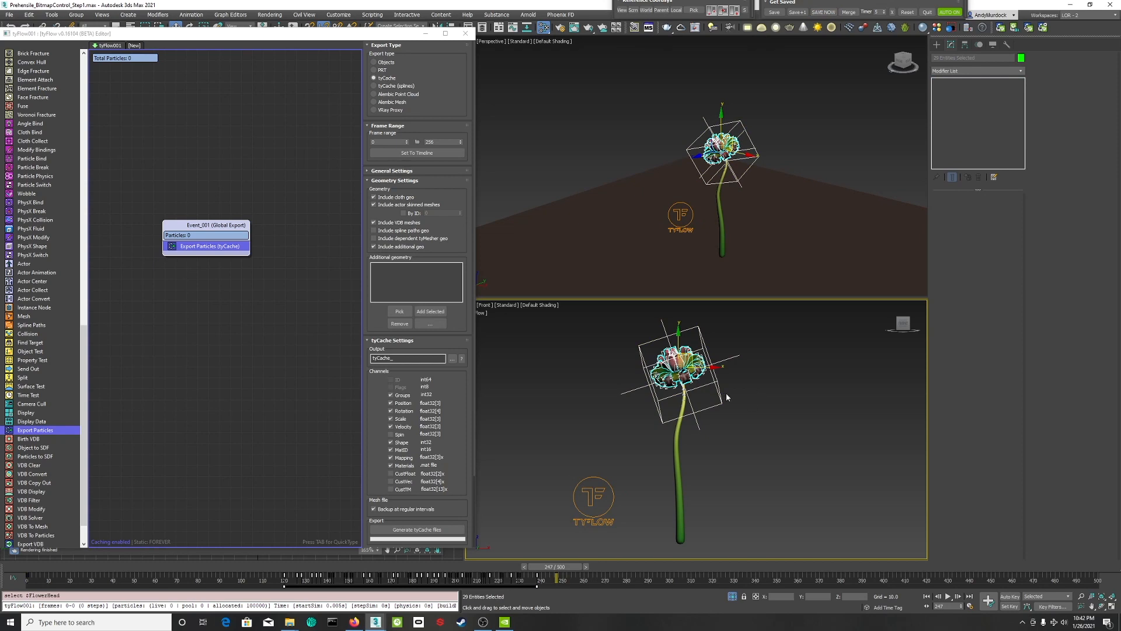
{"action": "left_click", "coordinate": [721, 410], "text": "alt"}
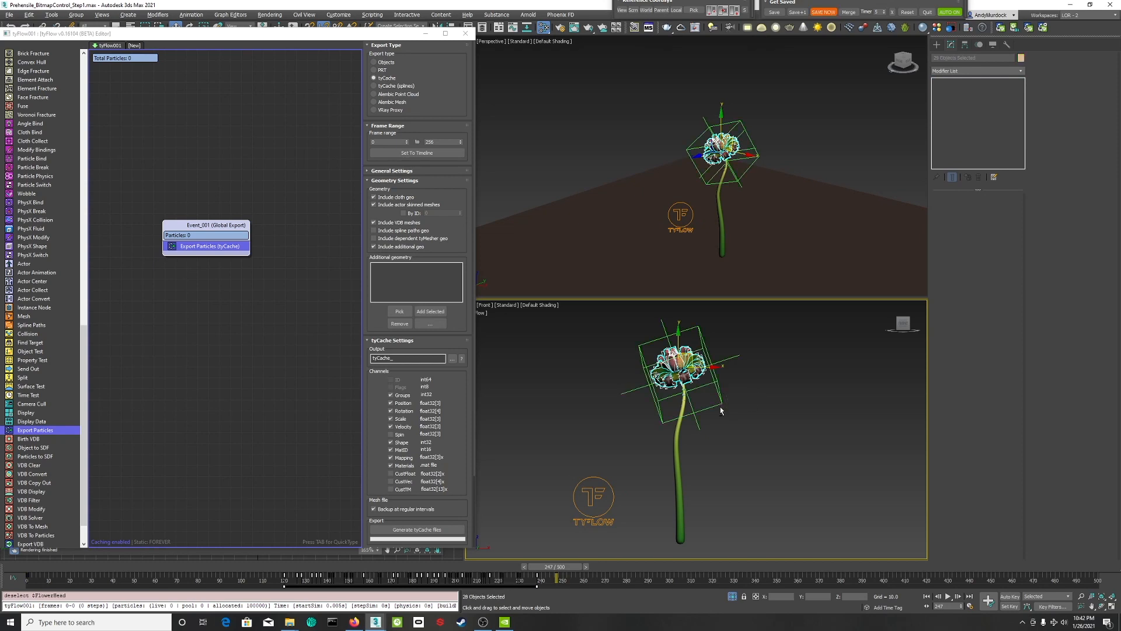
{"action": "left_click", "coordinate": [682, 486], "text": "ctrl"}
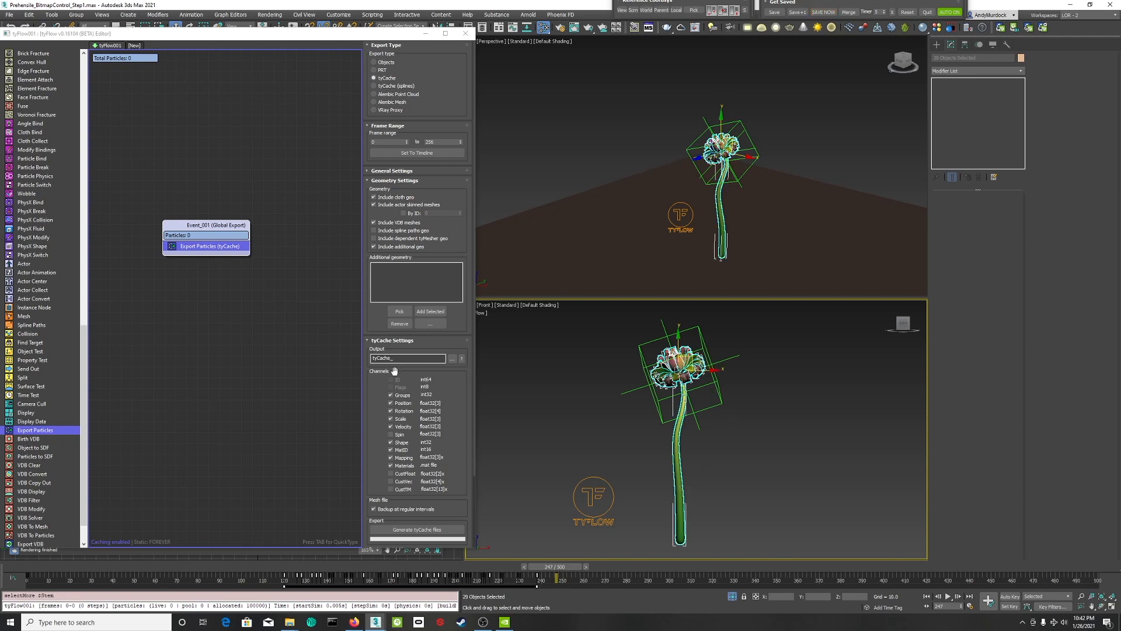
{"action": "left_click", "coordinate": [430, 312]}
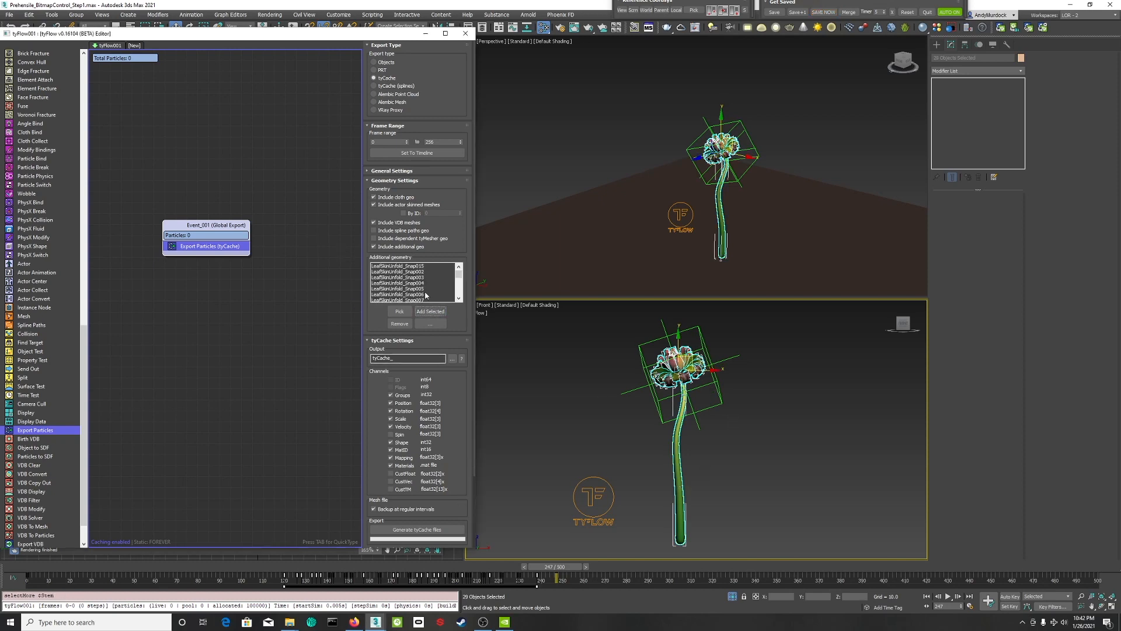
{"action": "mouse_move", "coordinate": [460, 275]}
{"action": "left_mouse_down"}
{"action": "mouse_move", "coordinate": [460, 303]}
{"action": "mouse_move", "coordinate": [458, 269]}
{"action": "left_mouse_up"}
- Set the tyCache output to tyCache_.tyc in a new folder named B inside the TyCache folder
{"action": "scroll", "coordinate": [464, 118], "scroll_direction": "down", "scroll_amount": 3}
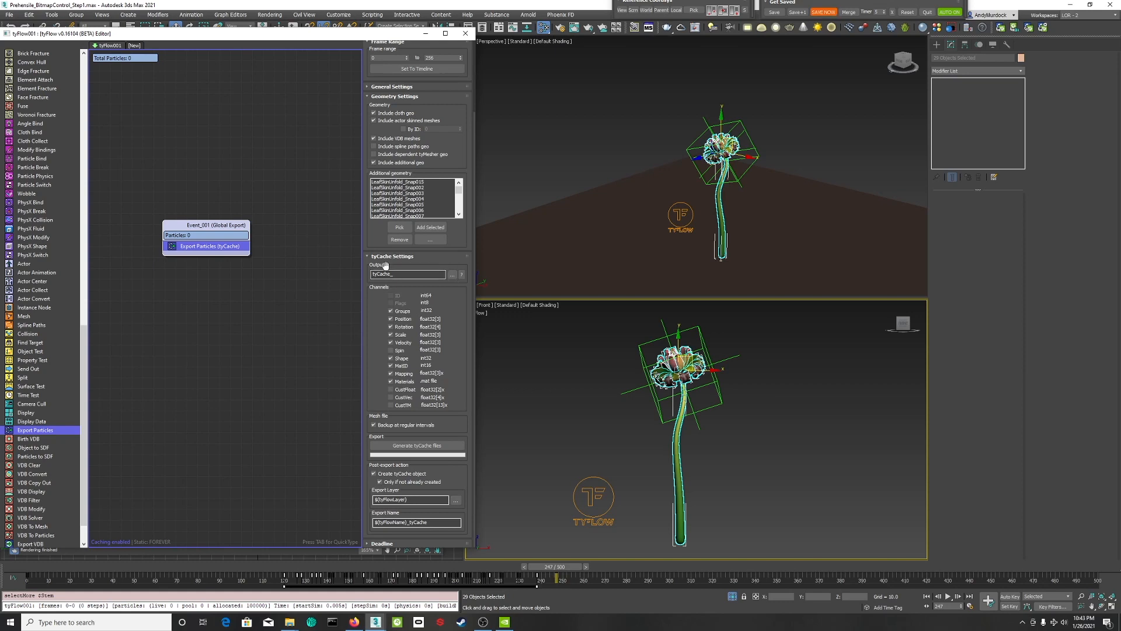
{"action": "left_click", "coordinate": [452, 274]}
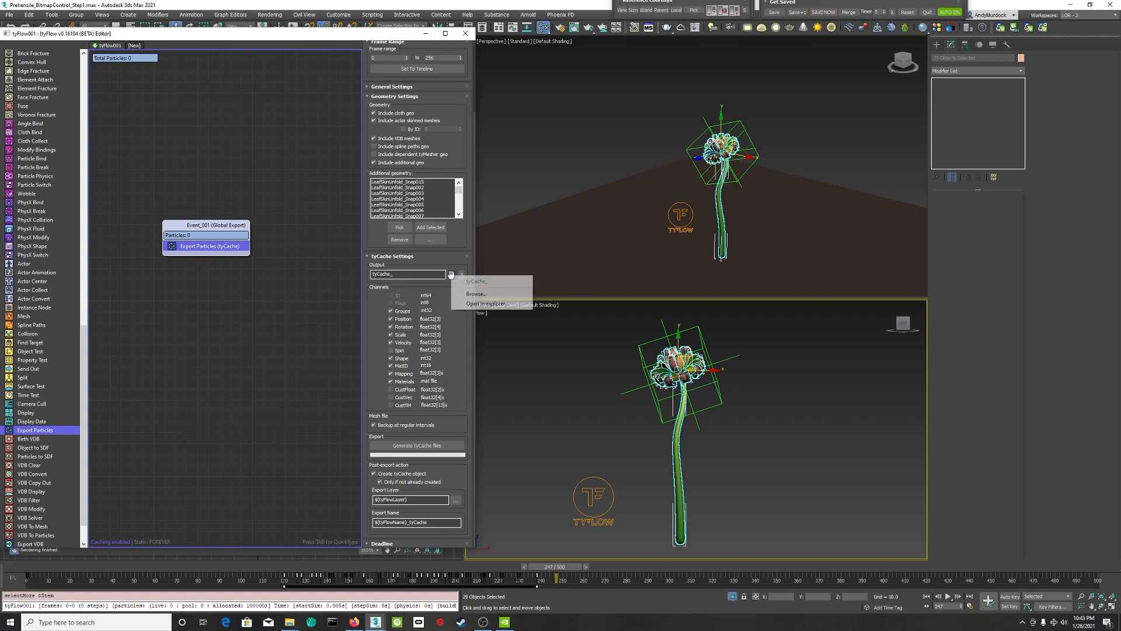
{"action": "left_click", "coordinate": [473, 293]}
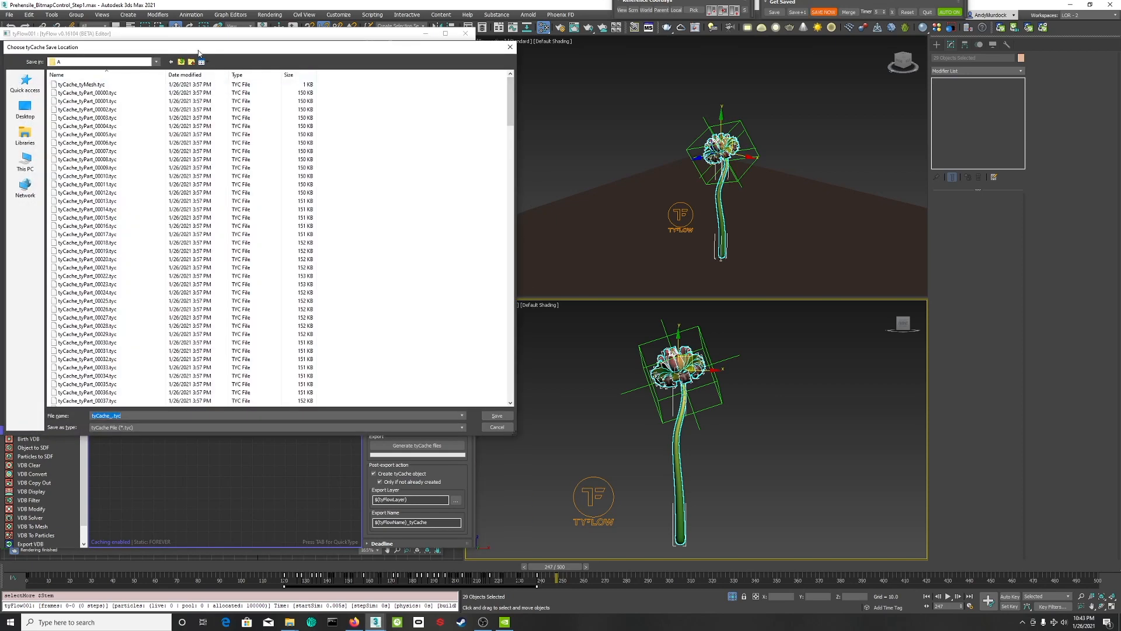
{"action": "left_click", "coordinate": [341, 123]}
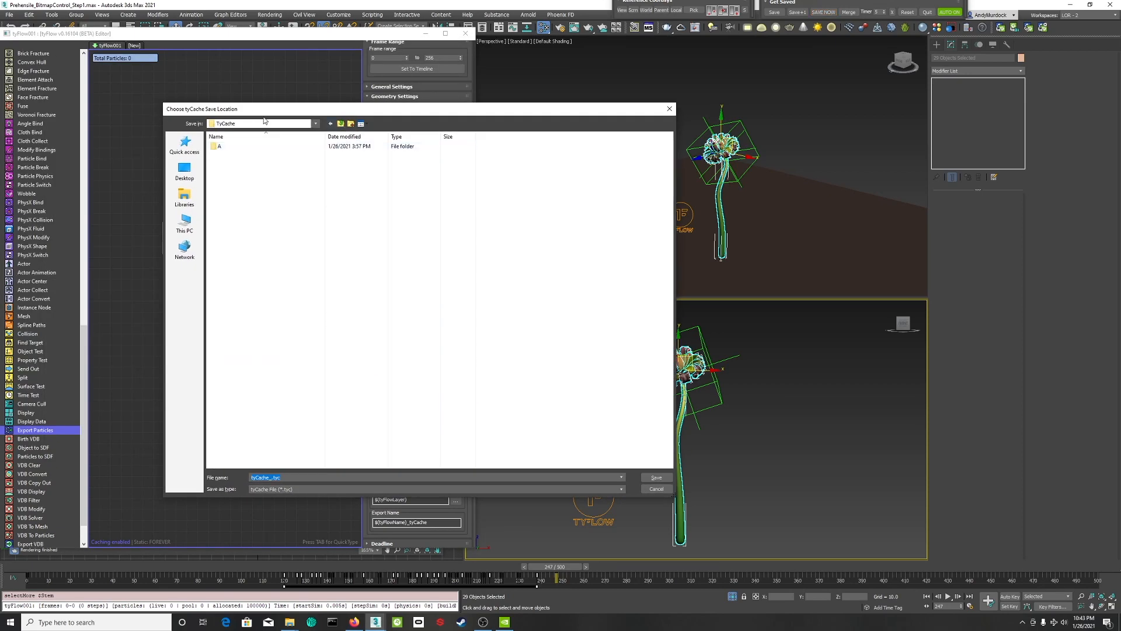
{"action": "left_click", "coordinate": [315, 124]}
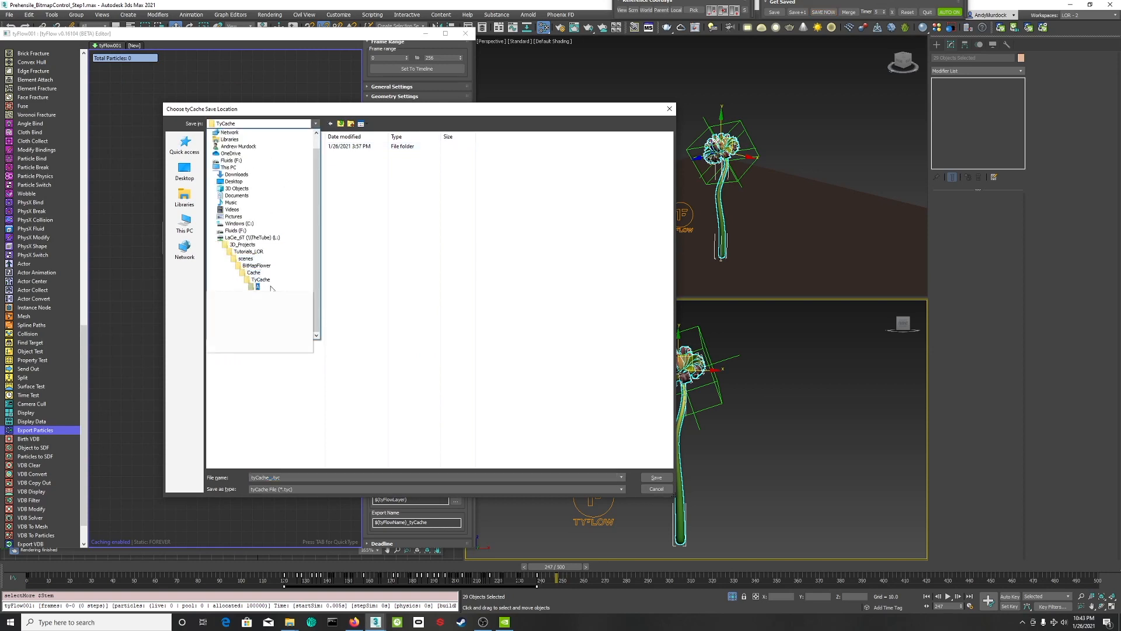
{"action": "left_click", "coordinate": [268, 280]}
{"action": "left_click", "coordinate": [351, 124]}
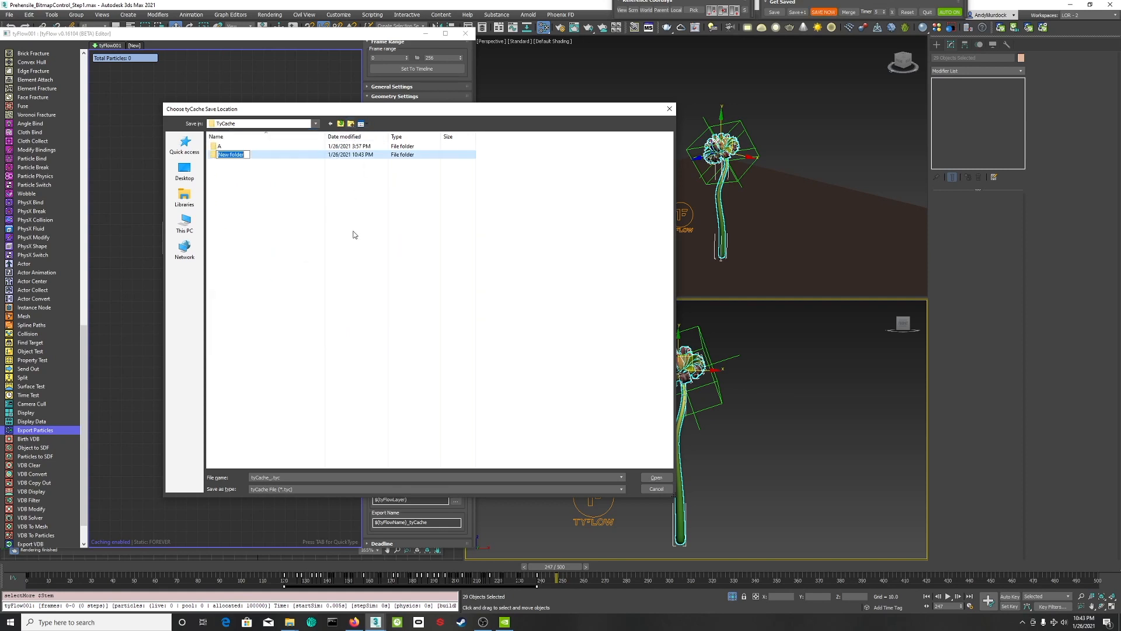
{"action": "type", "text": "B"}
{"action": "key", "text": "Return"}
{"action": "double_click", "coordinate": [226, 155]}
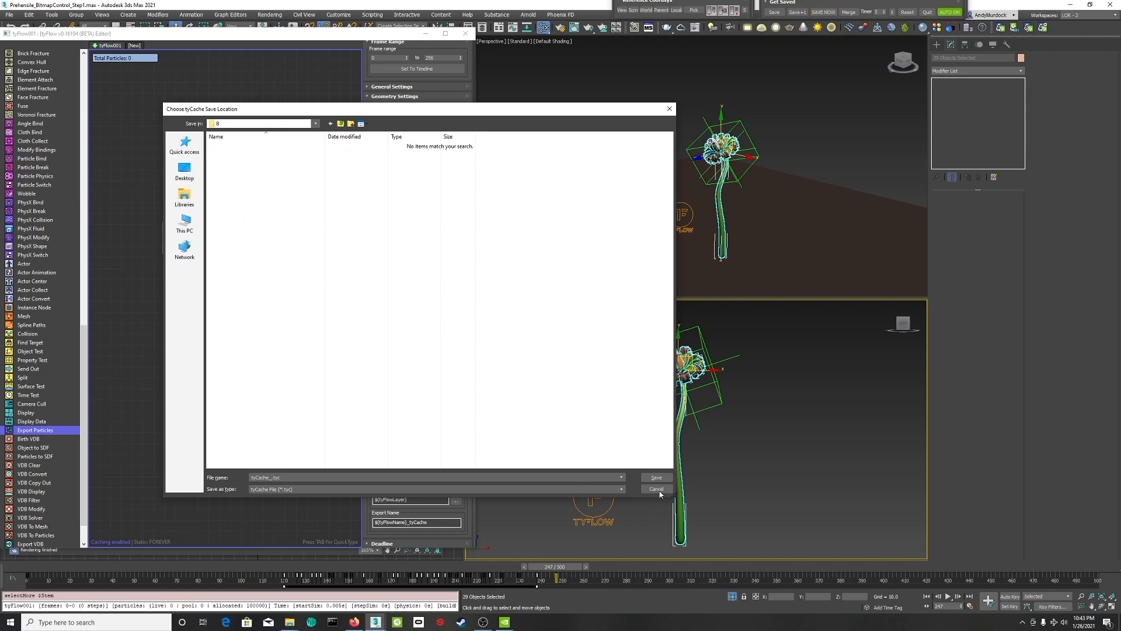
{"action": "left_click", "coordinate": [652, 477]}
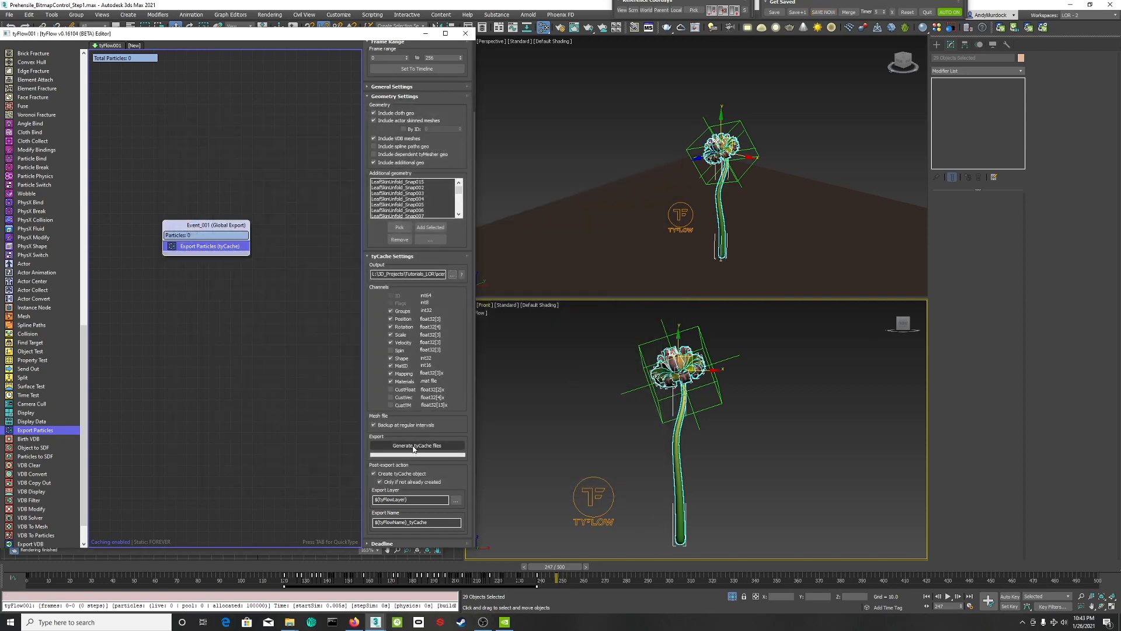
- Generate the tyCache files and move the tyFlow editor out of the way of the Slate Material Editor
{"action": "left_click", "coordinate": [414, 446]}
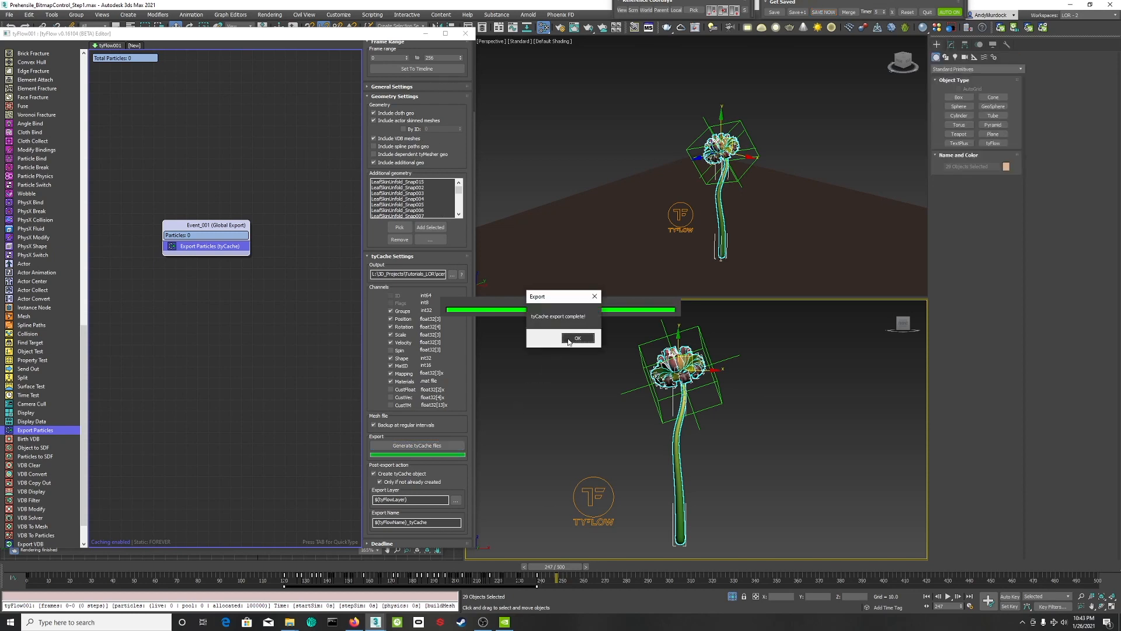
{"action": "left_click", "coordinate": [569, 338]}
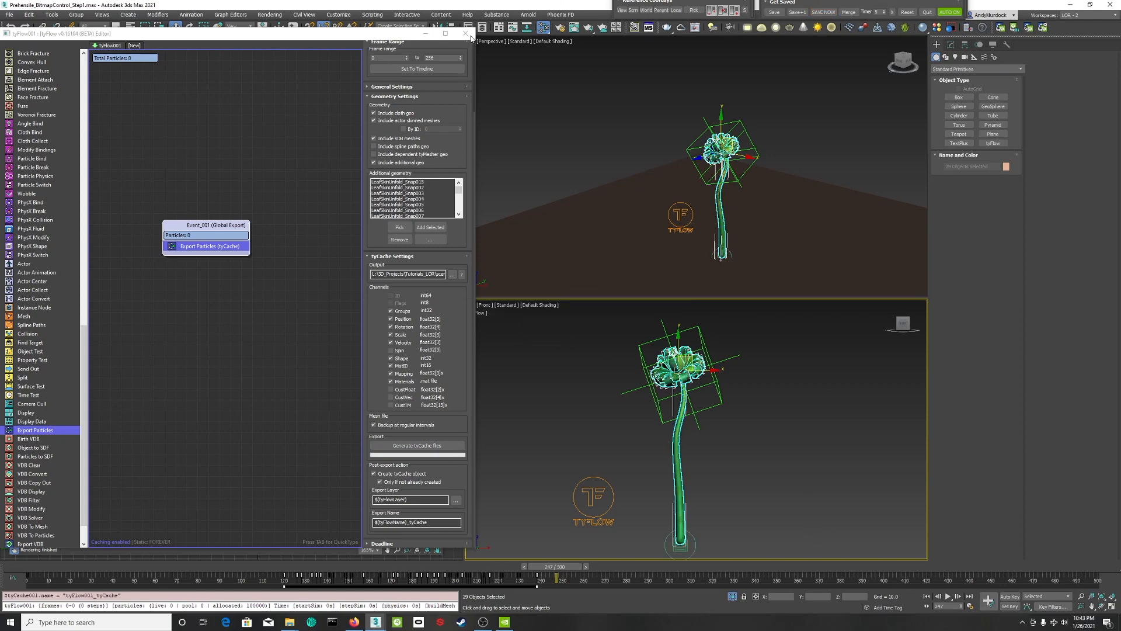
{"action": "left_click_drag", "start_coordinate": [372, 38], "coordinate": [381, 53]}
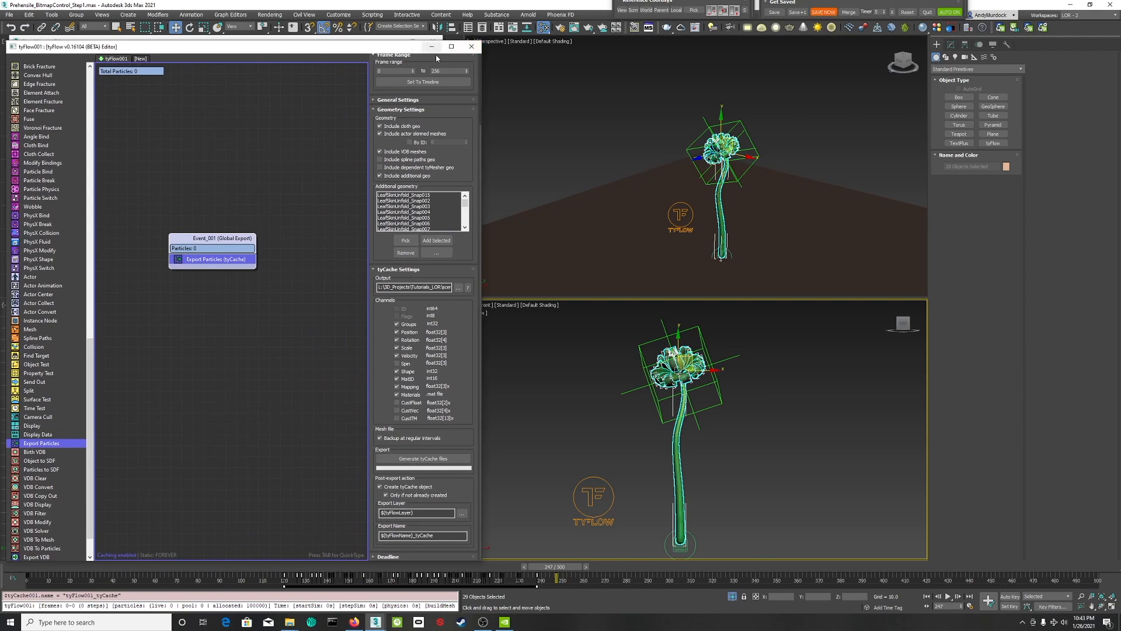
{"action": "left_click_drag", "start_coordinate": [386, 51], "coordinate": [0, 52]}
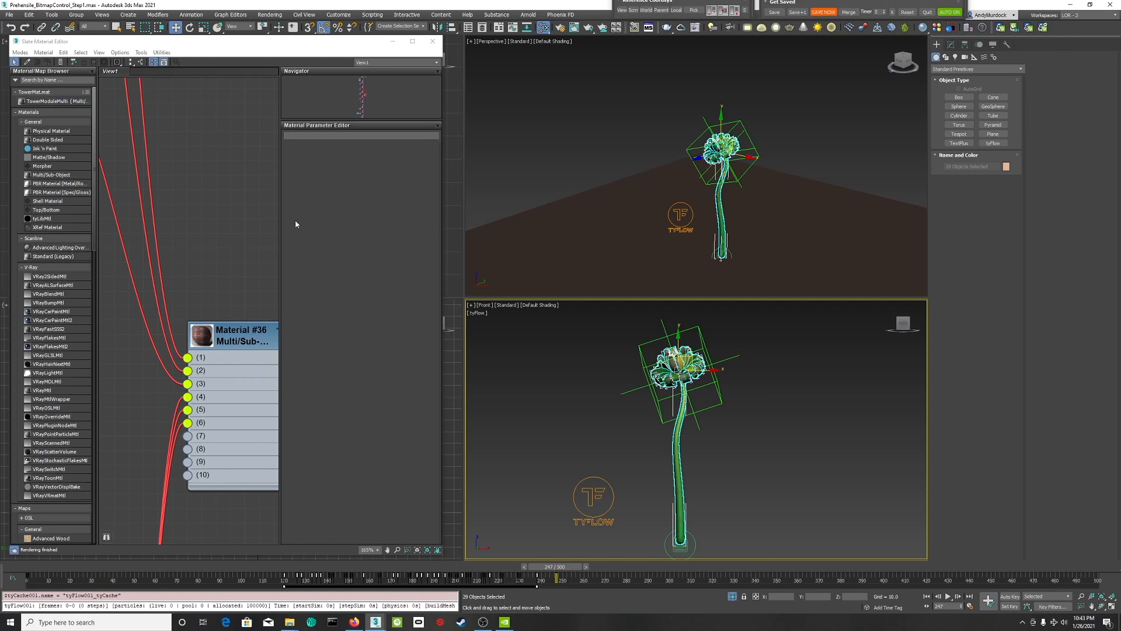
- Examine the flower's Multi/Sub-Object material and its sub-material connections in the Slate Material Editor
{"action": "scroll", "coordinate": [242, 314], "scroll_direction": "down", "scroll_amount": 15}
{"action": "scroll", "coordinate": [681, 270], "scroll_direction": "down", "scroll_amount": 4}
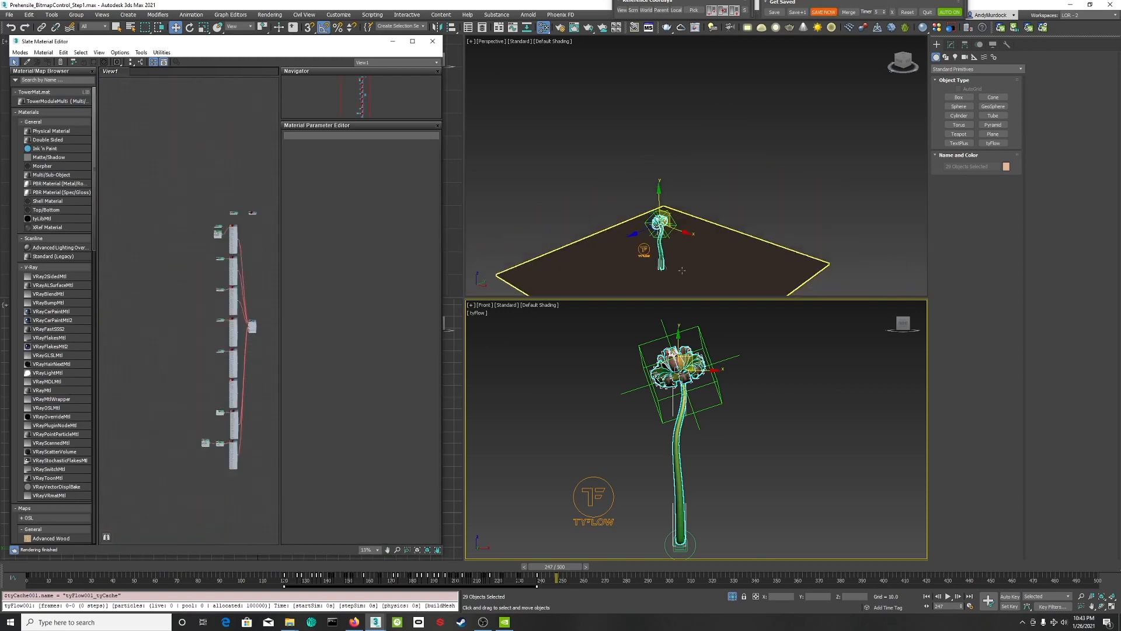
{"action": "scroll", "coordinate": [705, 238], "scroll_direction": "up", "scroll_amount": 8}
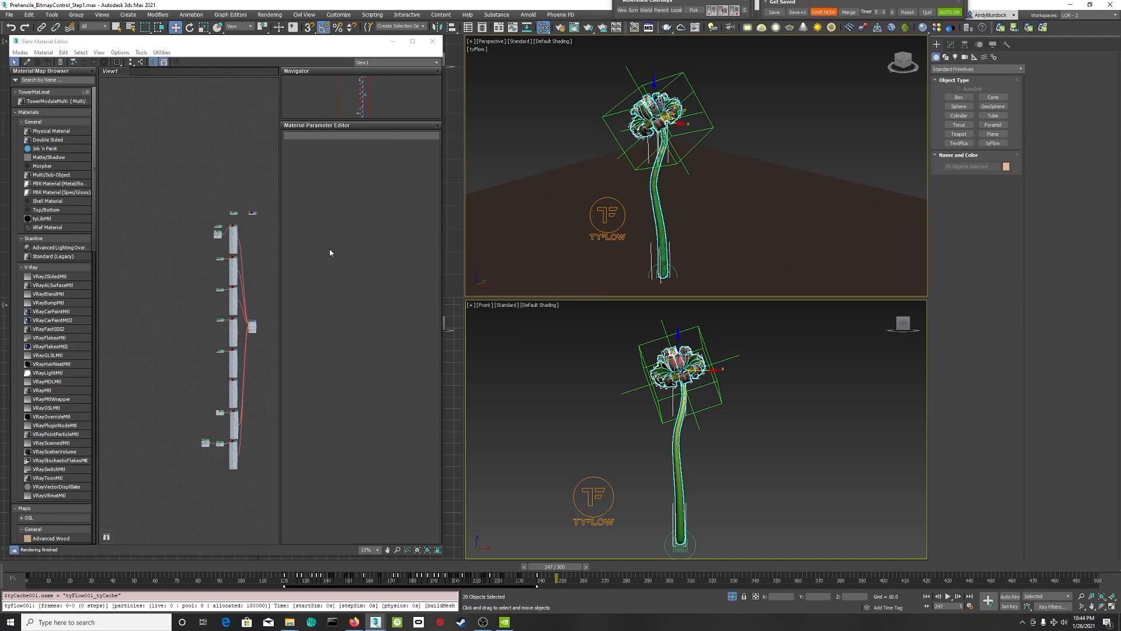
{"action": "scroll", "coordinate": [237, 331], "scroll_direction": "up", "scroll_amount": 7}
{"action": "middle_click_drag", "start_coordinate": [255, 297], "coordinate": [142, 246]}
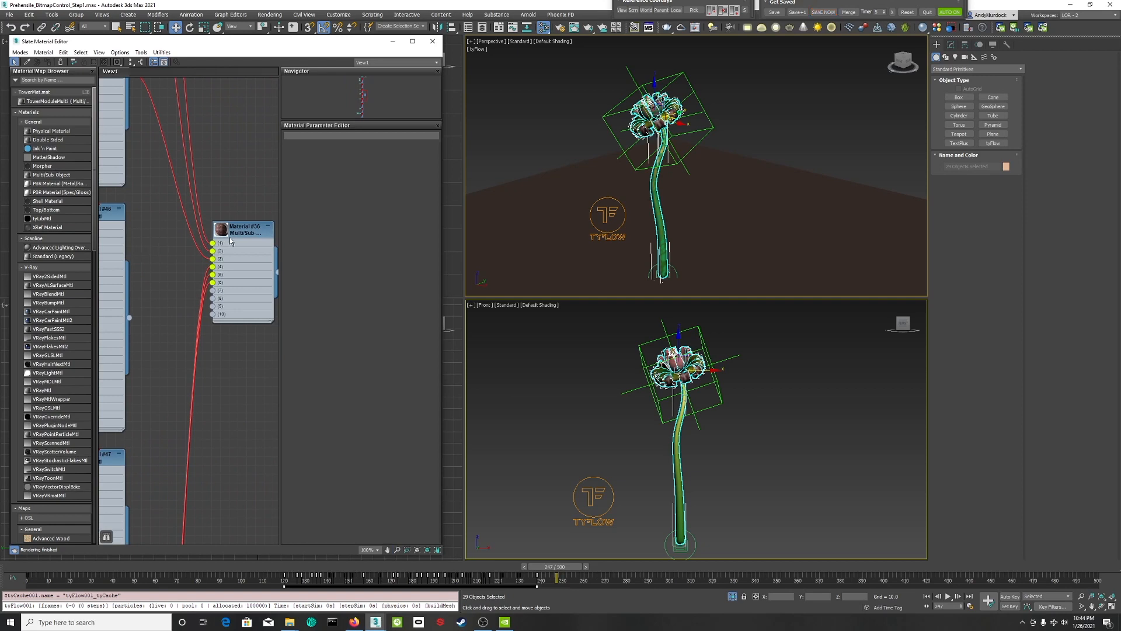
{"action": "scroll", "coordinate": [240, 222], "scroll_direction": "up", "scroll_amount": 1}
{"action": "scroll", "coordinate": [240, 221], "scroll_direction": "up", "scroll_amount": 1}
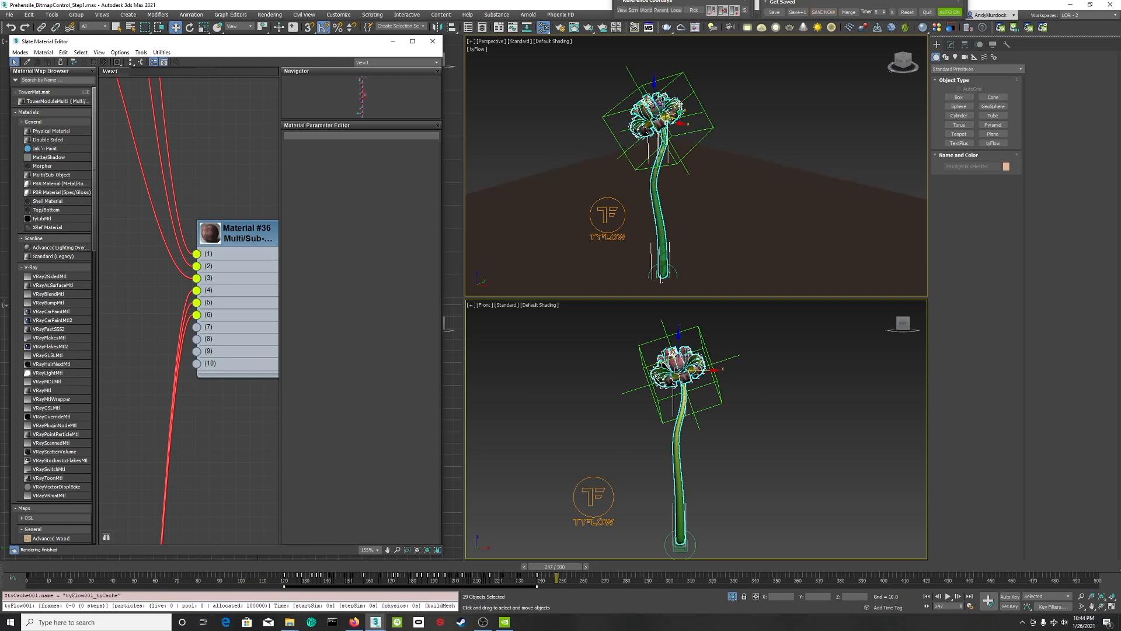
{"action": "scroll", "coordinate": [224, 239], "scroll_direction": "down", "scroll_amount": 4}
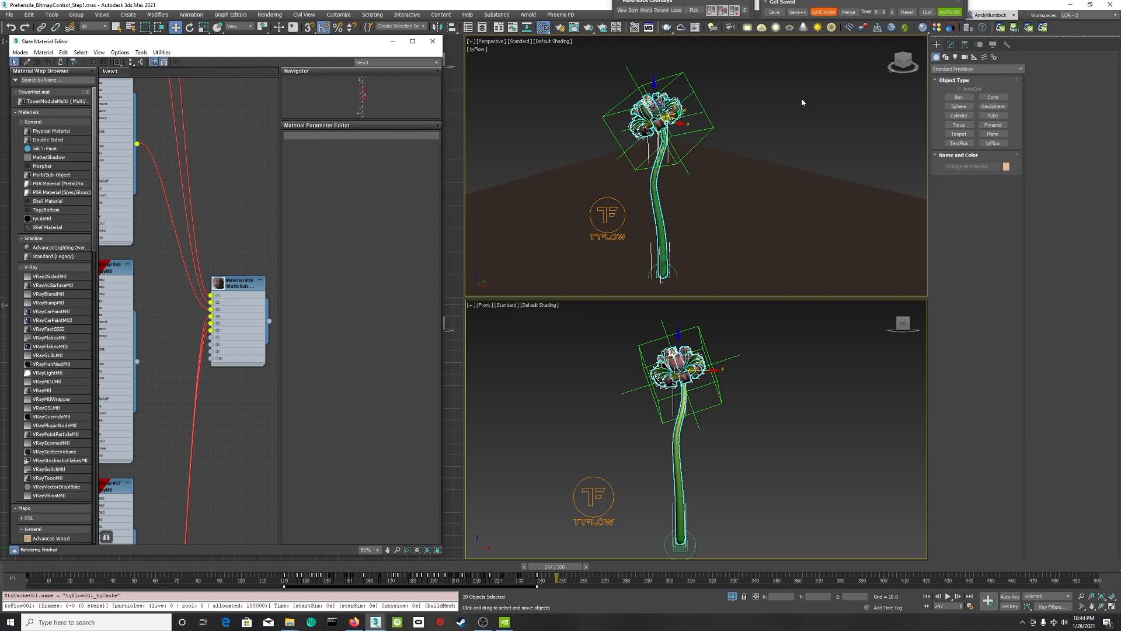
- Hide the selected original flower meshes and the FlowerHead helper, and hide the Bone Objects category
{"action": "left_click", "coordinate": [423, 27]}
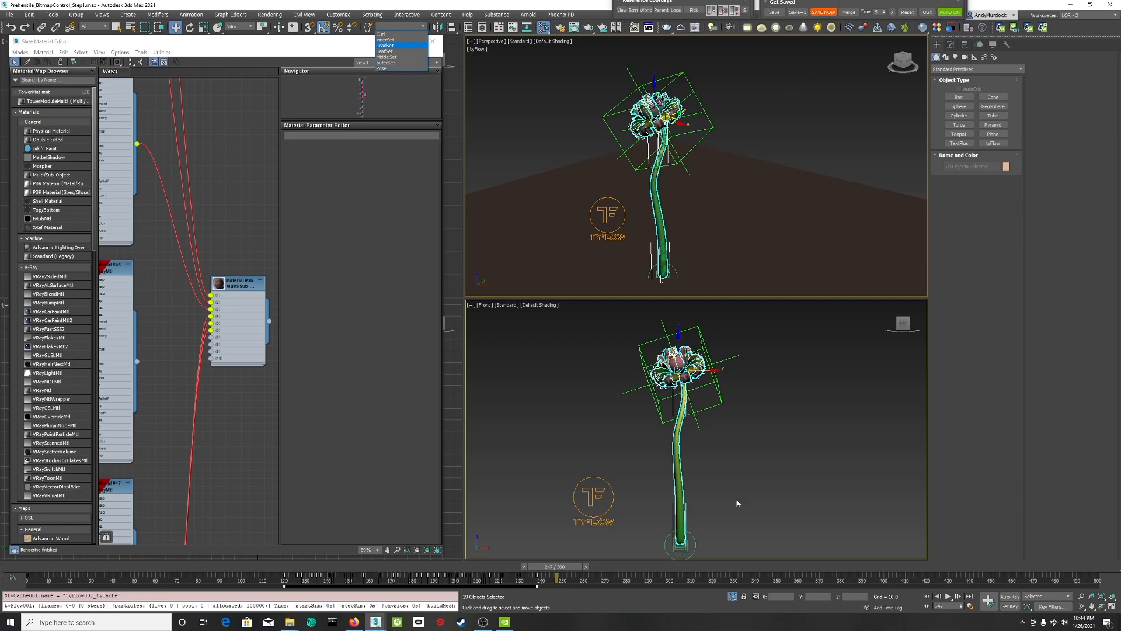
{"action": "left_click", "coordinate": [741, 387]}
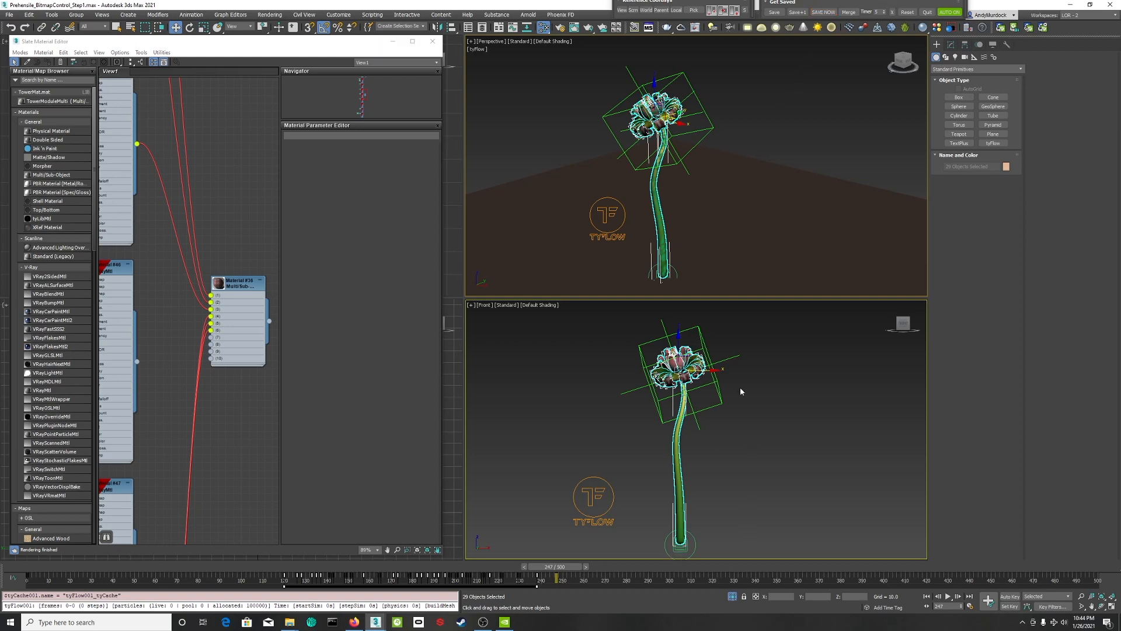
{"action": "right_click", "coordinate": [747, 346]}
{"action": "left_click", "coordinate": [782, 310]}
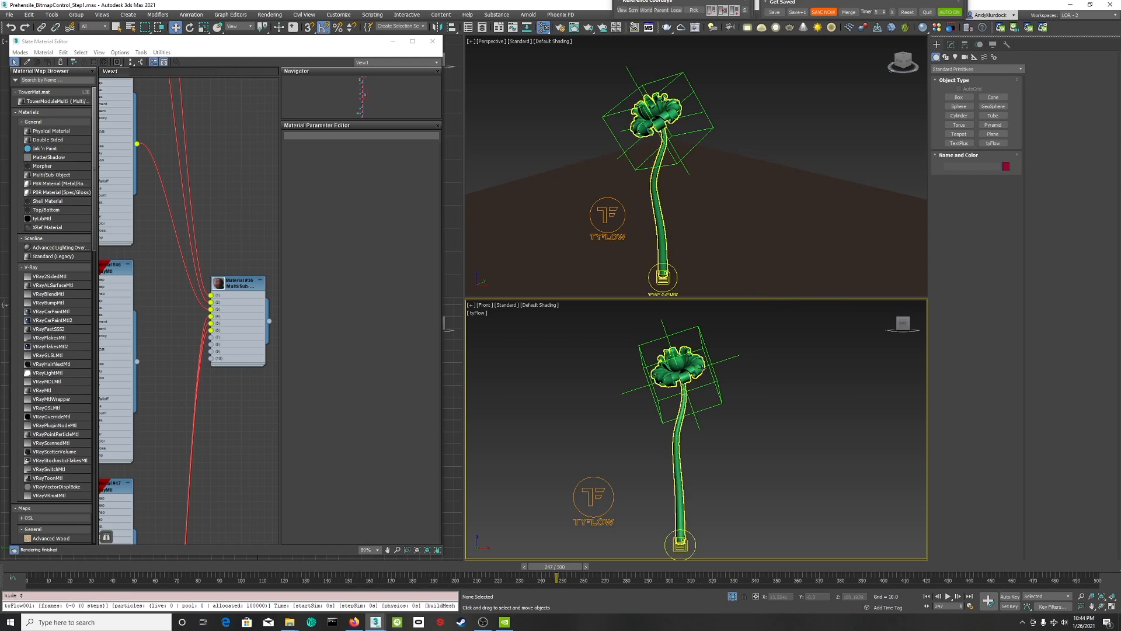
{"action": "left_click", "coordinate": [735, 358]}
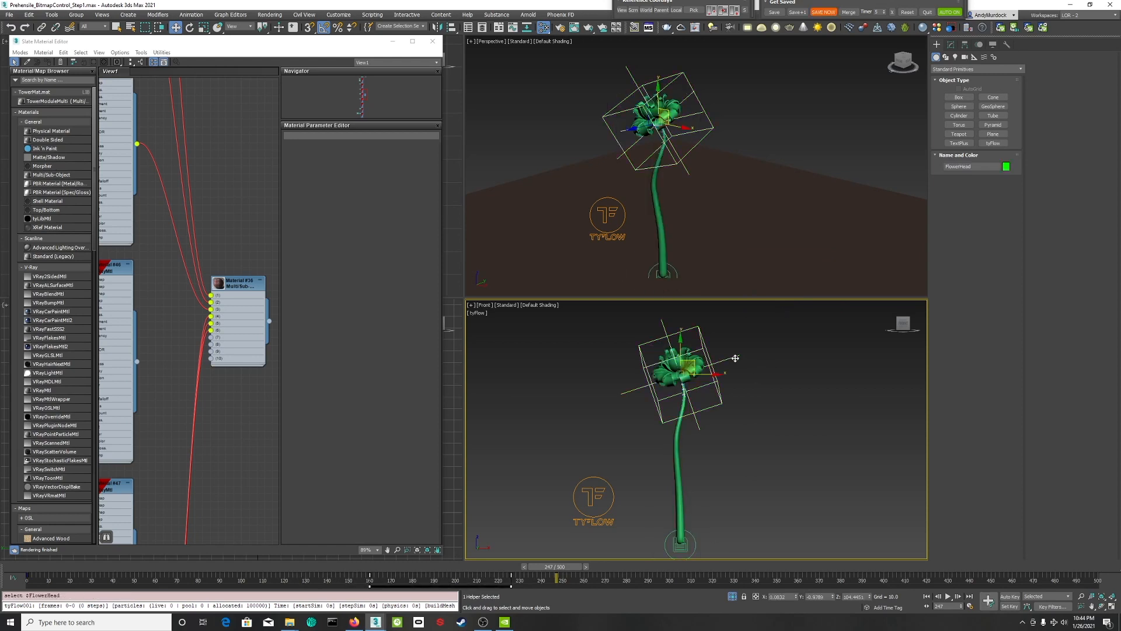
{"action": "right_click", "coordinate": [764, 374]}
{"action": "left_click", "coordinate": [779, 341]}
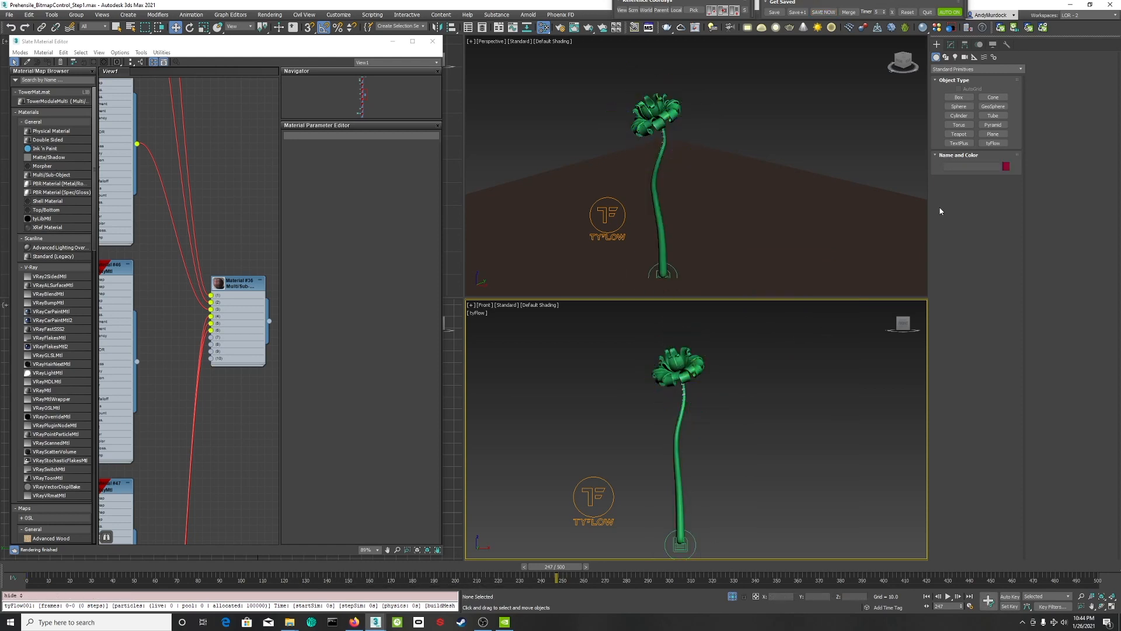
{"action": "left_click", "coordinate": [979, 45]}
{"action": "left_click", "coordinate": [994, 45]}
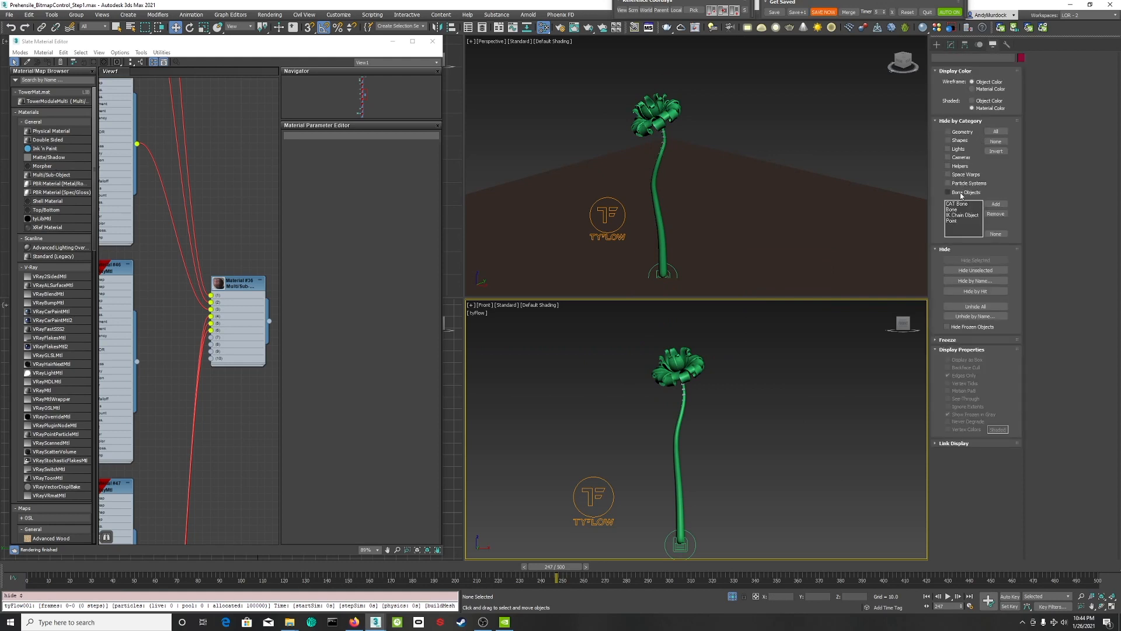
- Select the exported tyCache flower and scrub from frame 0 to check its animation, stopping at frame 181
{"action": "left_click", "coordinate": [690, 386]}
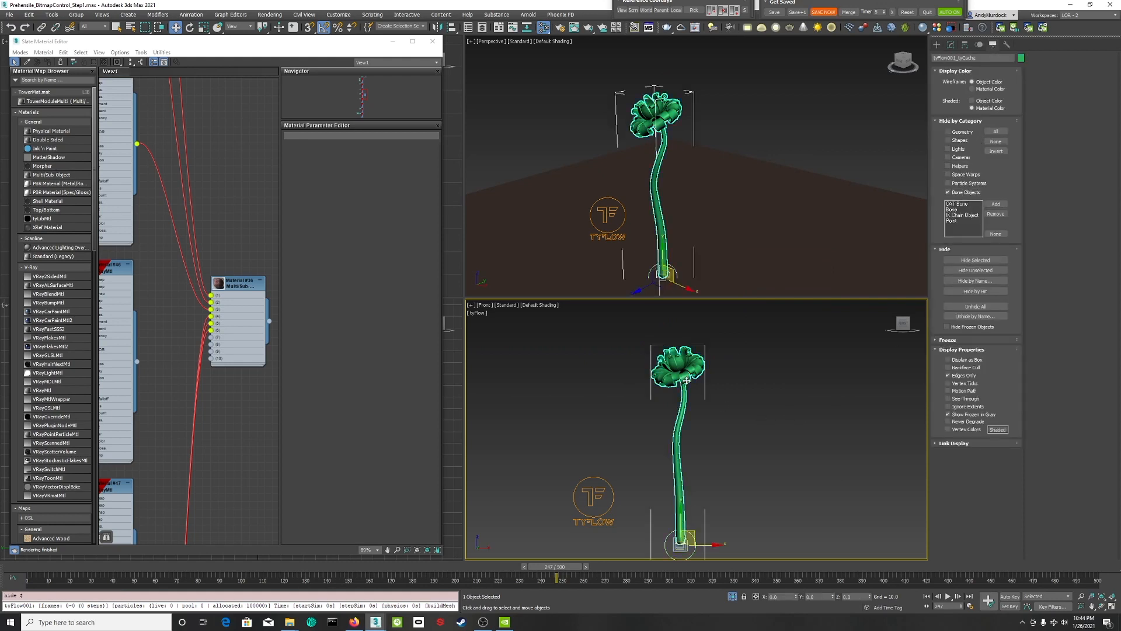
{"action": "left_click_drag", "start_coordinate": [563, 567], "coordinate": [39, 562]}
{"action": "key", "text": "Home"}
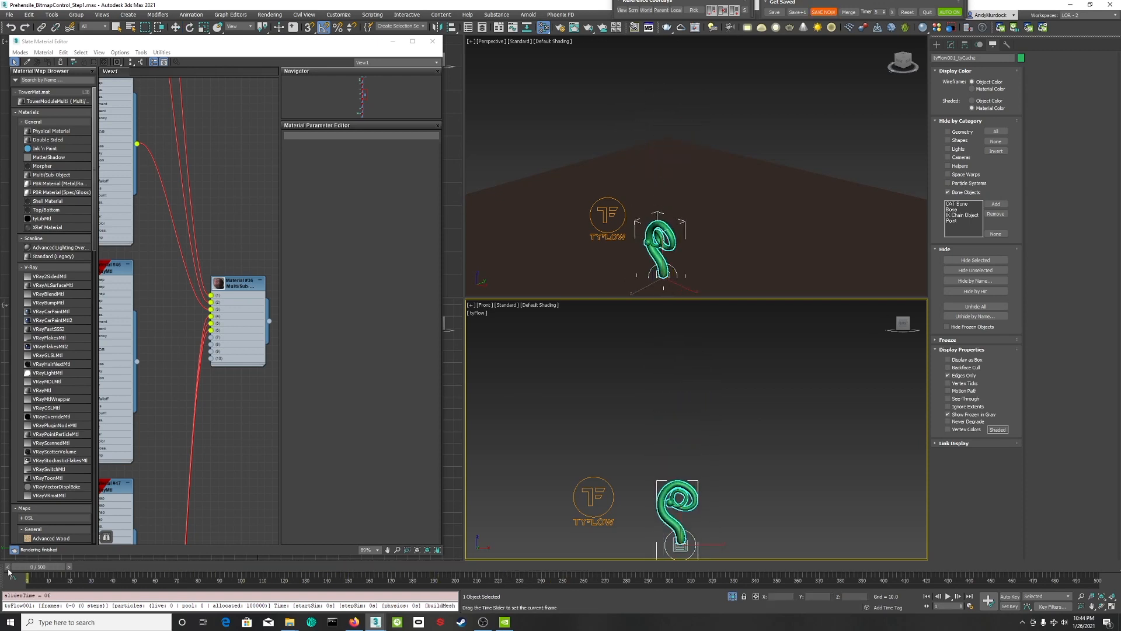
{"action": "key", "text": "slash"}
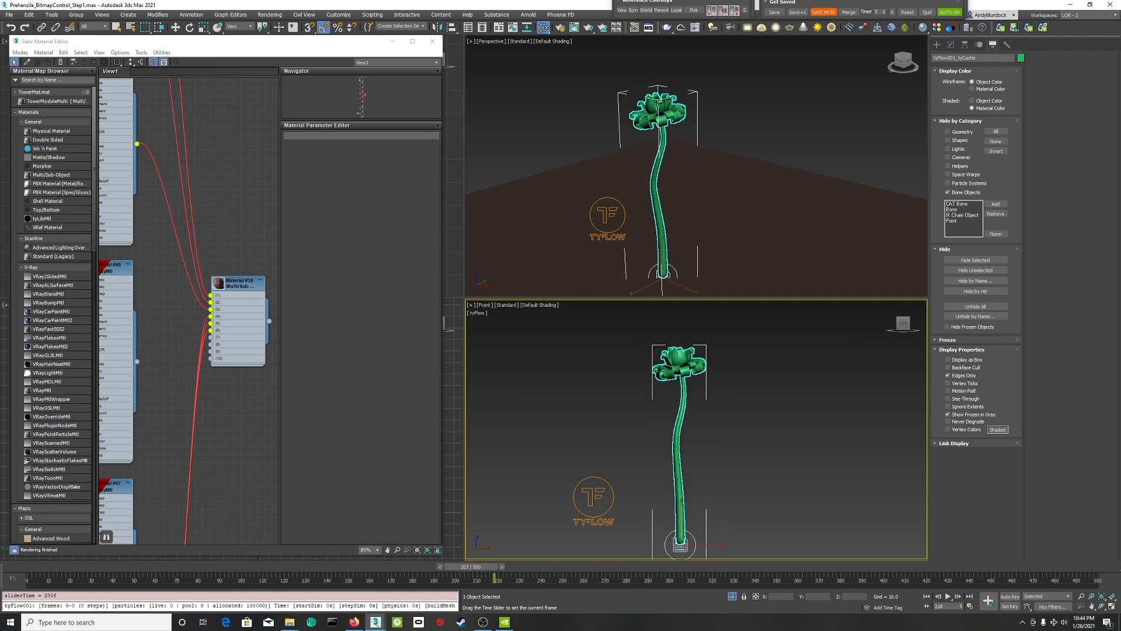
{"action": "left_click_drag", "start_coordinate": [530, 566], "coordinate": [415, 567]}
{"action": "key", "text": "w"}
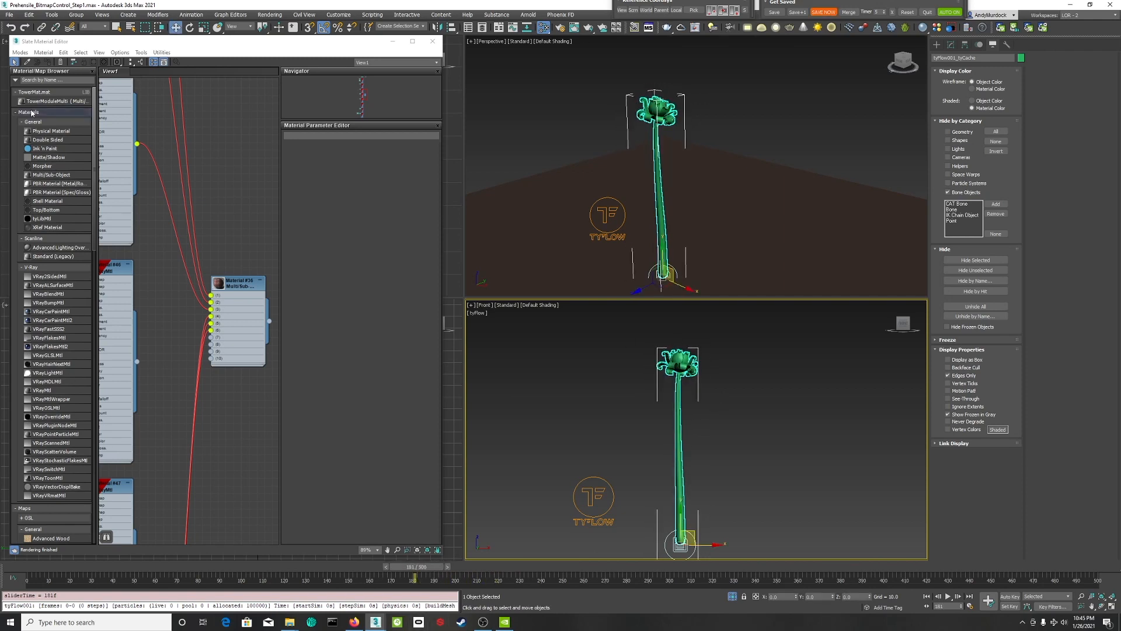
- Assign the Multi/Sub-Object Material #36 to the selected tyCache flower and return the timeline to frame 0
{"action": "double_click", "coordinate": [242, 280]}
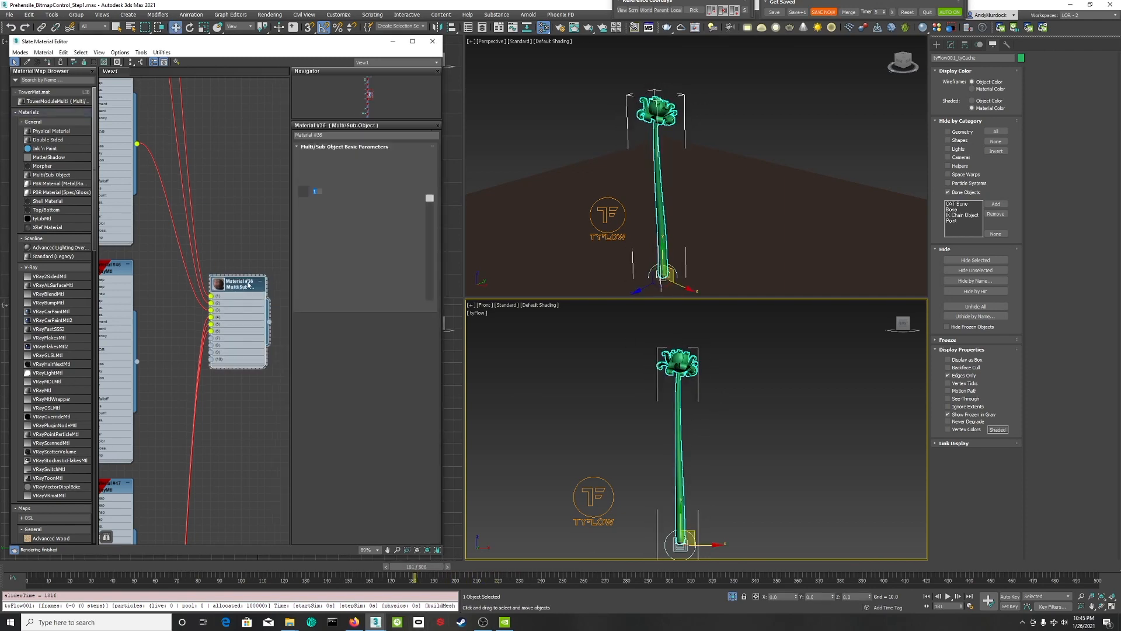
{"action": "right_click", "coordinate": [239, 284]}
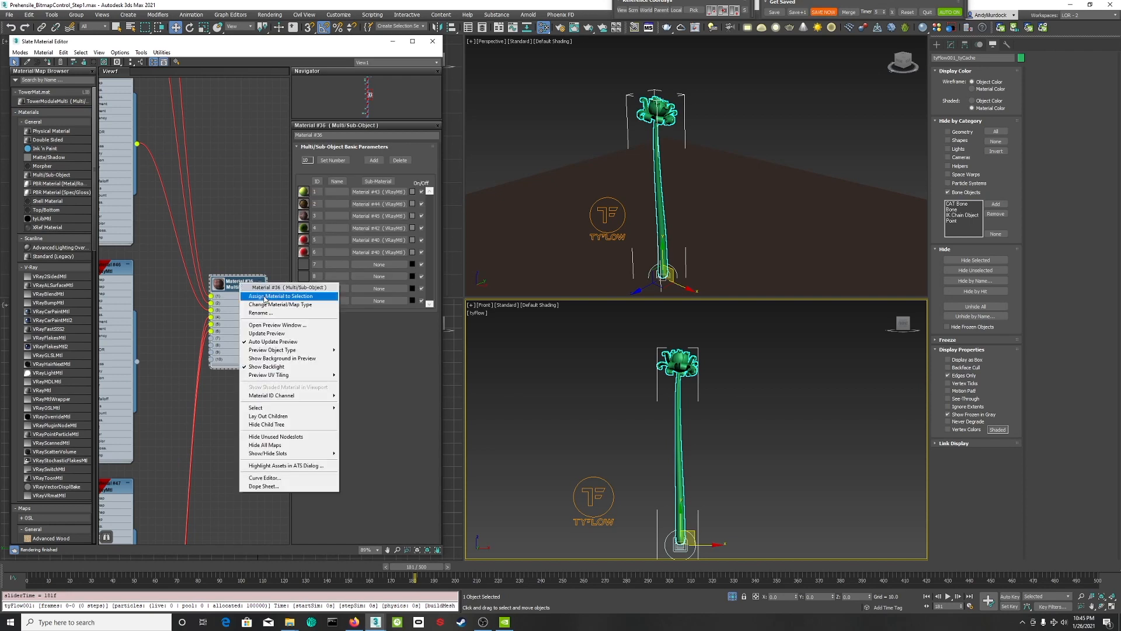
{"action": "left_click", "coordinate": [264, 296]}
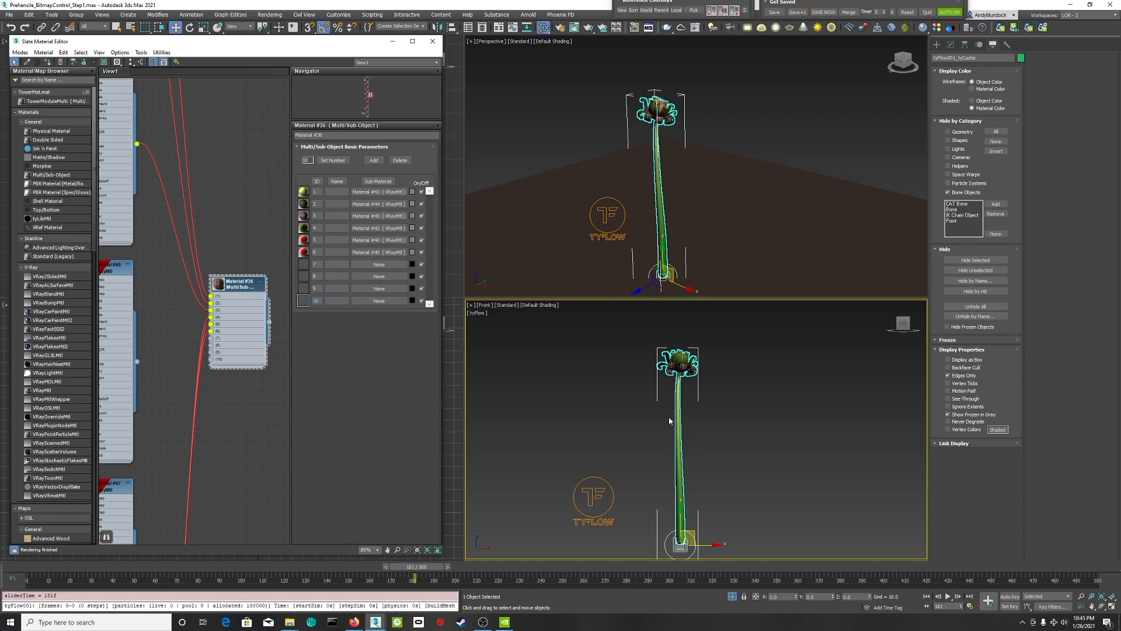
{"action": "left_click_drag", "start_coordinate": [430, 566], "coordinate": [26, 580]}
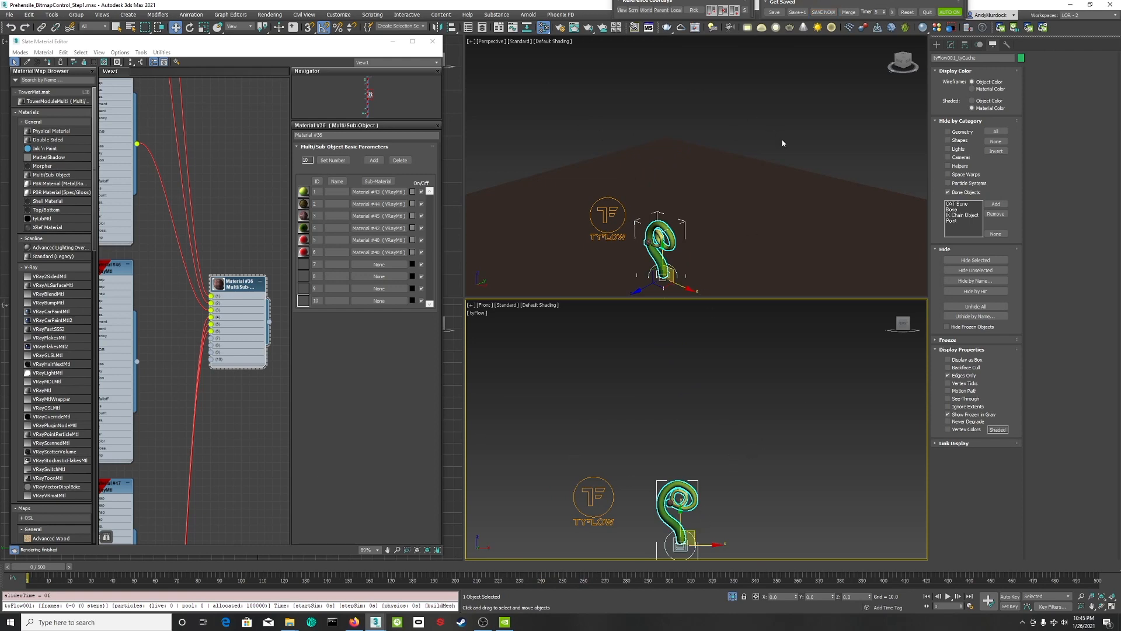
- Select the Ground plane and close the Slate Material Editor, bringing the tyFlow editor back into view
{"action": "left_click", "coordinate": [678, 190]}
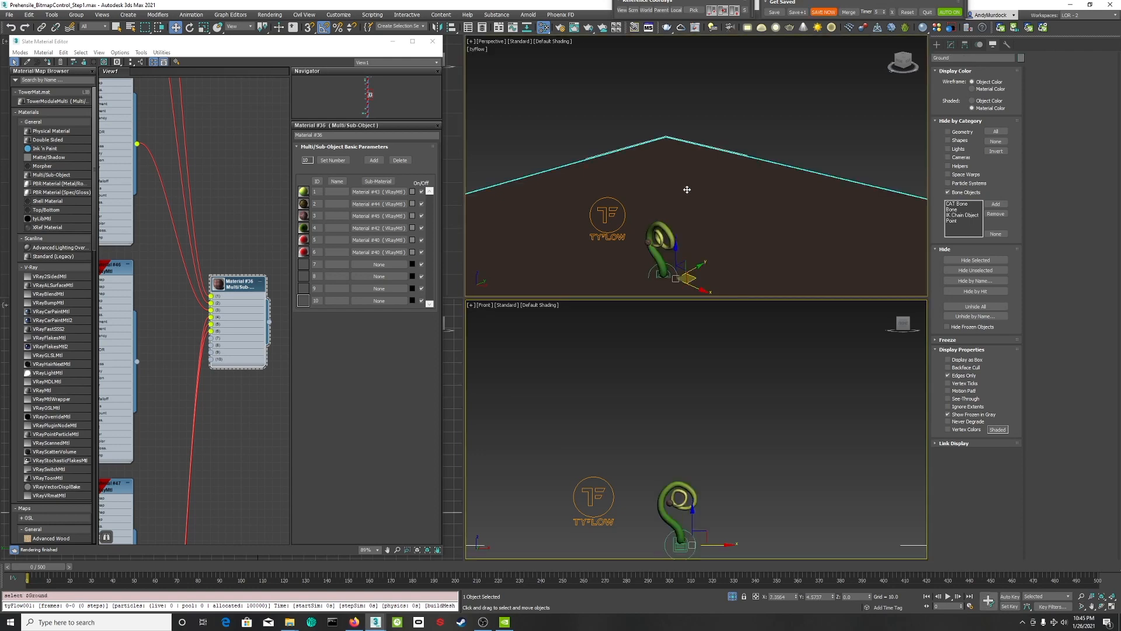
{"action": "scroll", "coordinate": [703, 151], "scroll_direction": "down", "scroll_amount": 5}
{"action": "scroll", "coordinate": [701, 153], "scroll_direction": "up", "scroll_amount": 3}
{"action": "middle_click_drag", "start_coordinate": [699, 154], "coordinate": [702, 93]}
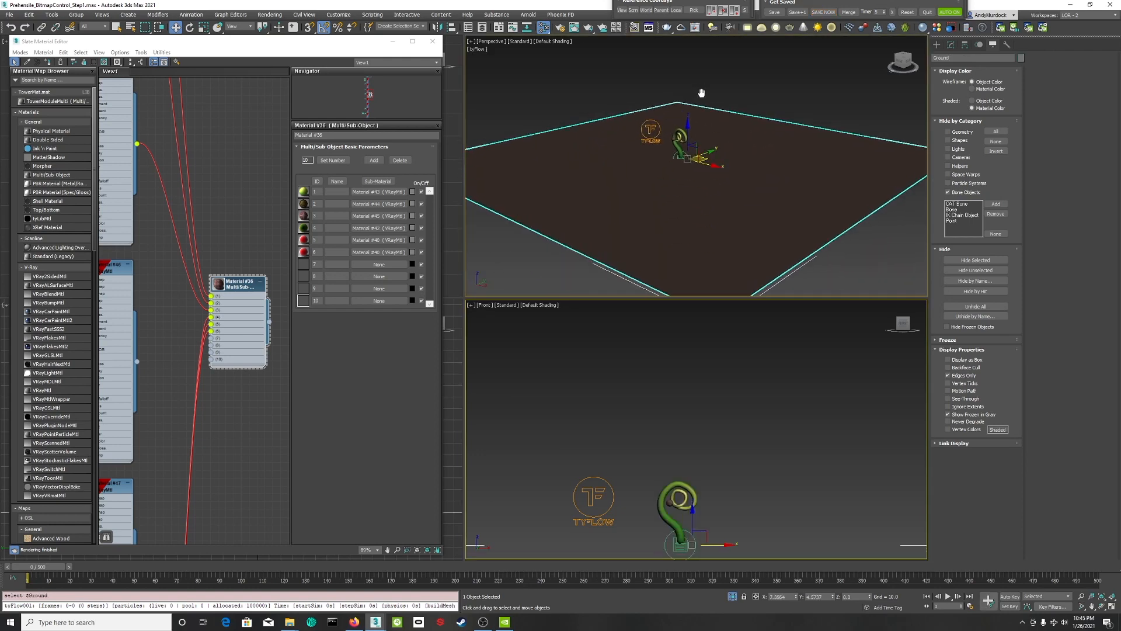
{"action": "middle_click_drag", "start_coordinate": [701, 191], "coordinate": [706, 176]}
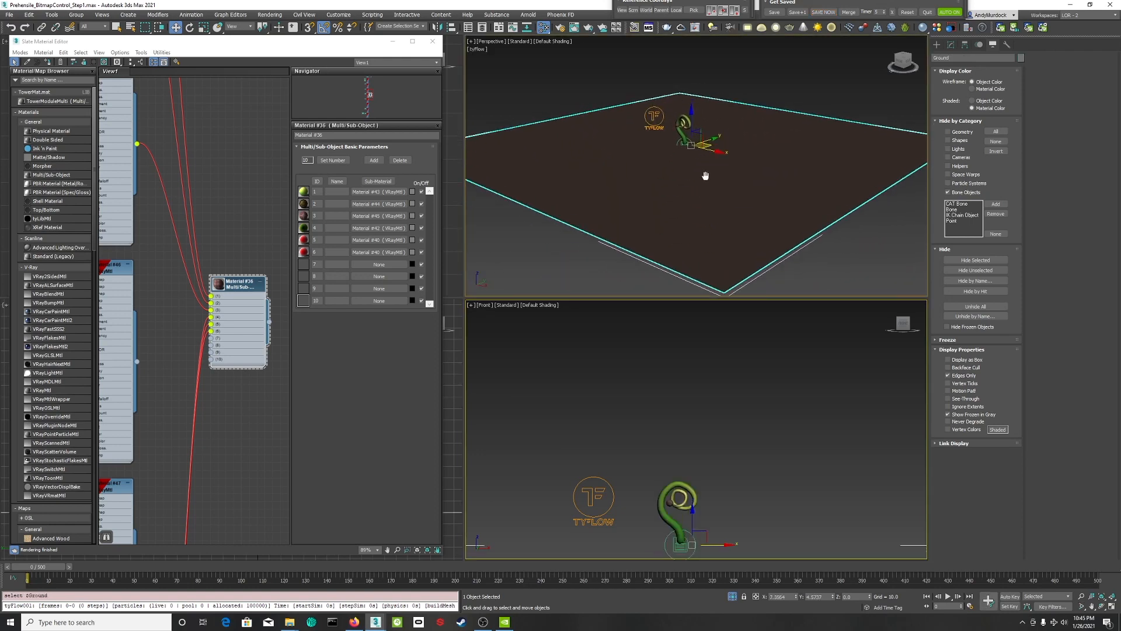
{"action": "left_click", "coordinate": [433, 42]}
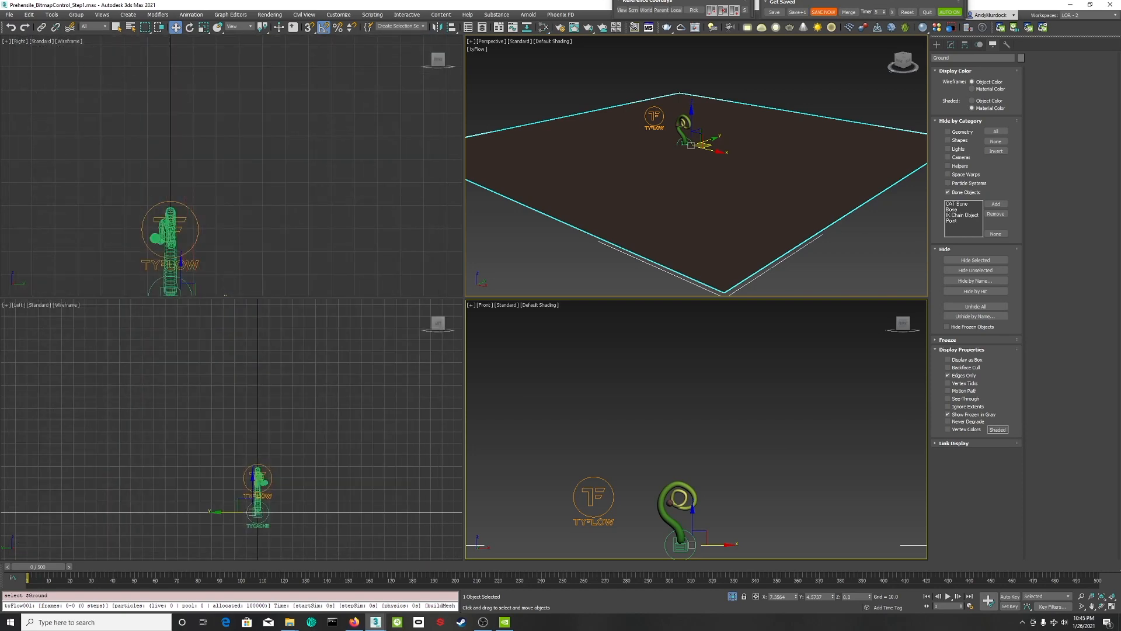
{"action": "left_click_drag", "start_coordinate": [0, 88], "coordinate": [139, 56]}
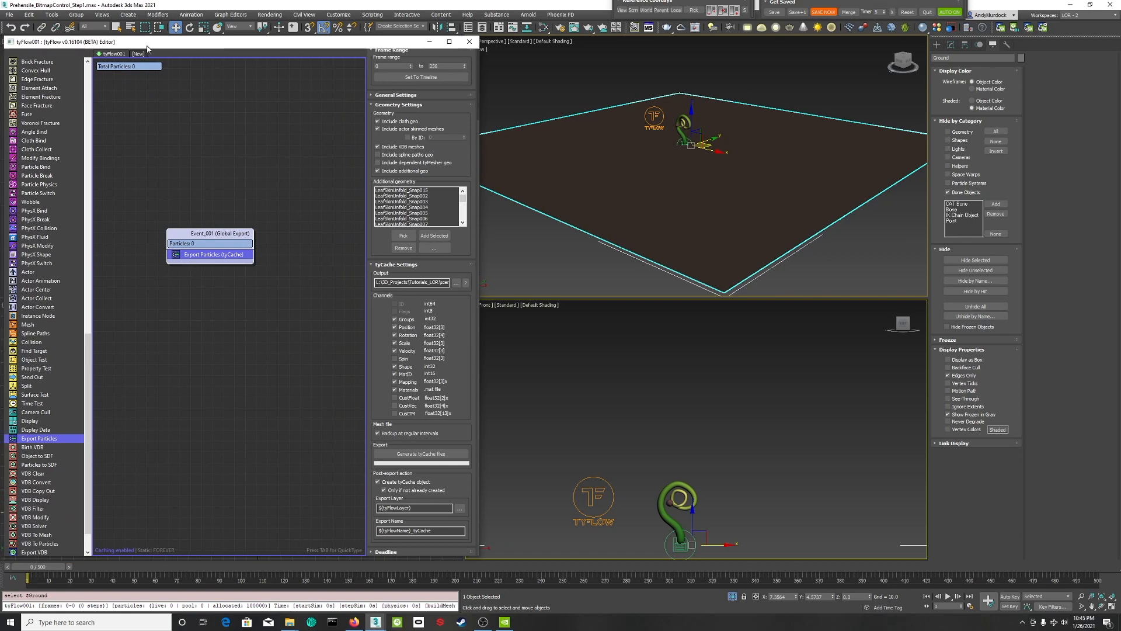
- Create a new tyFlow from the Simple Scatter Flow preset, scattering particles on the selected Ground plane
{"action": "left_click", "coordinate": [138, 53]}
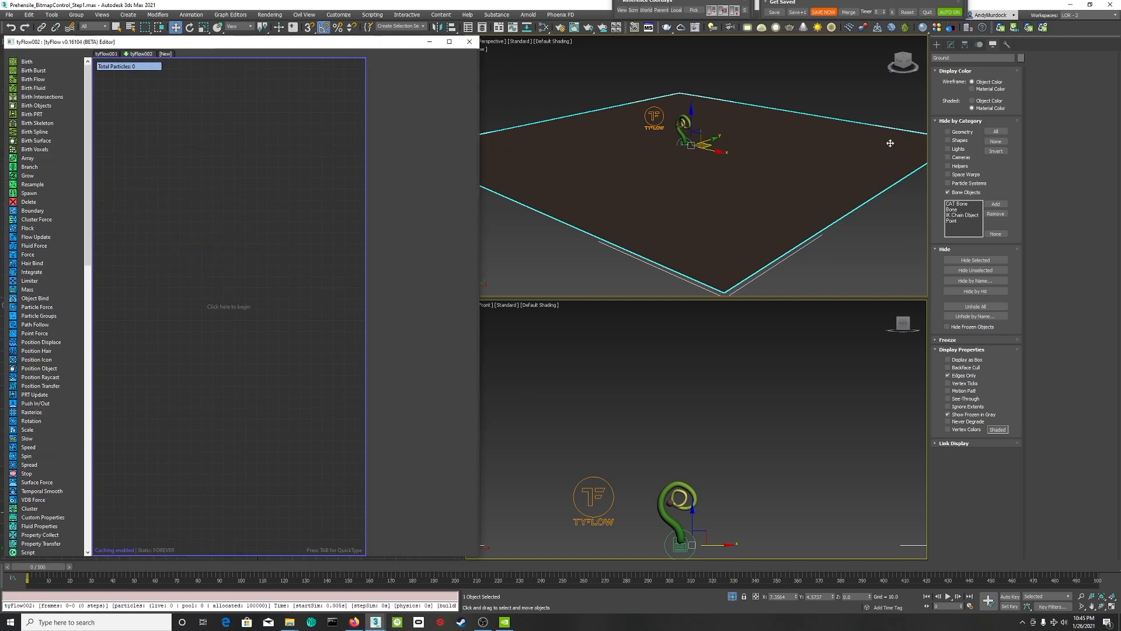
{"action": "right_click", "coordinate": [169, 122]}
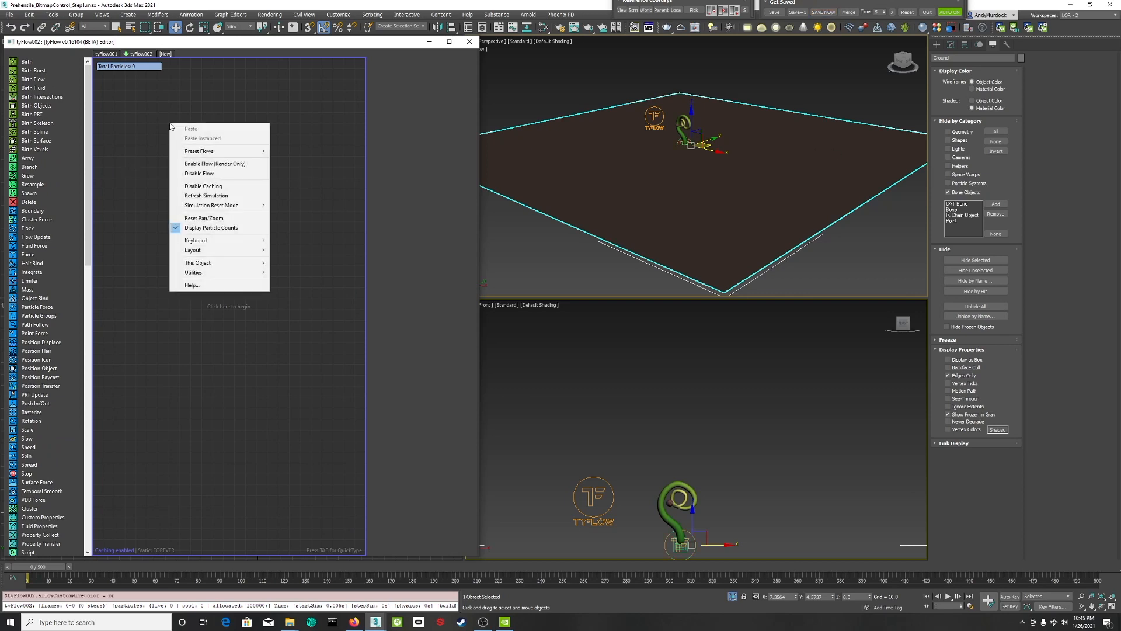
{"action": "mouse_move", "coordinate": [220, 153]}
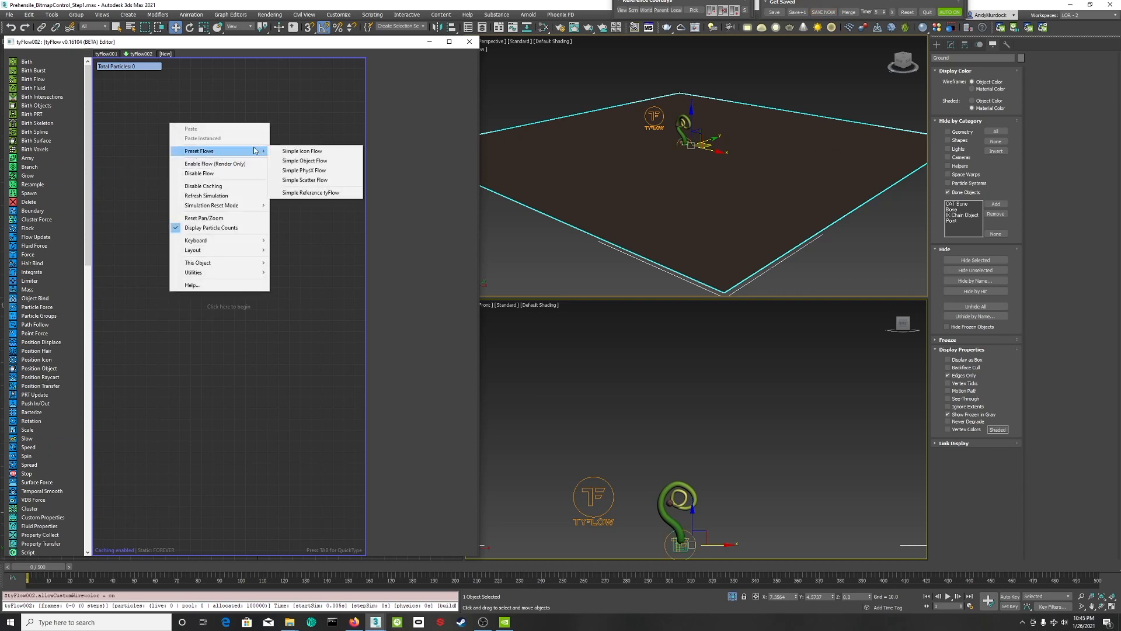
{"action": "left_click", "coordinate": [308, 181]}
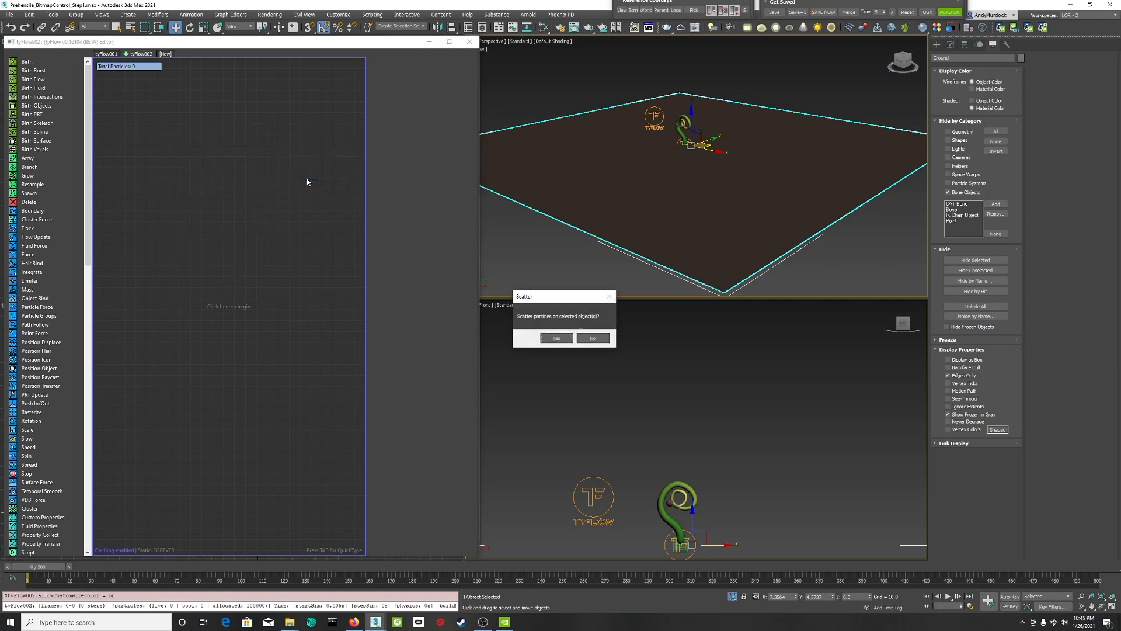
{"action": "left_click", "coordinate": [557, 338]}
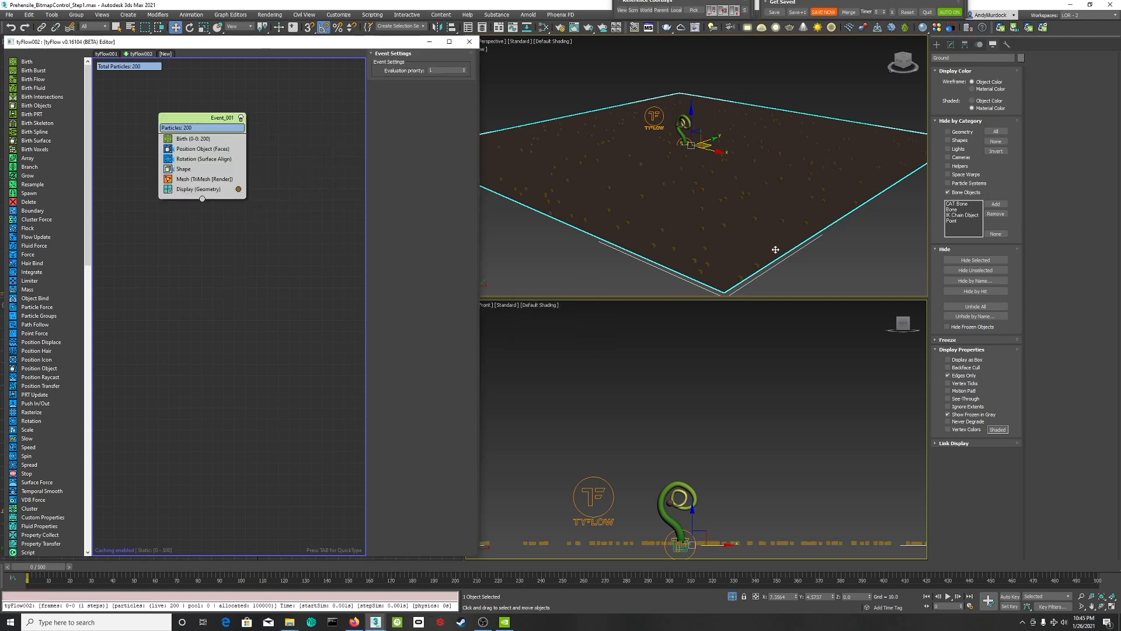
- Change the Display operator's particle color to a bright orange
{"action": "left_click", "coordinate": [239, 190]}
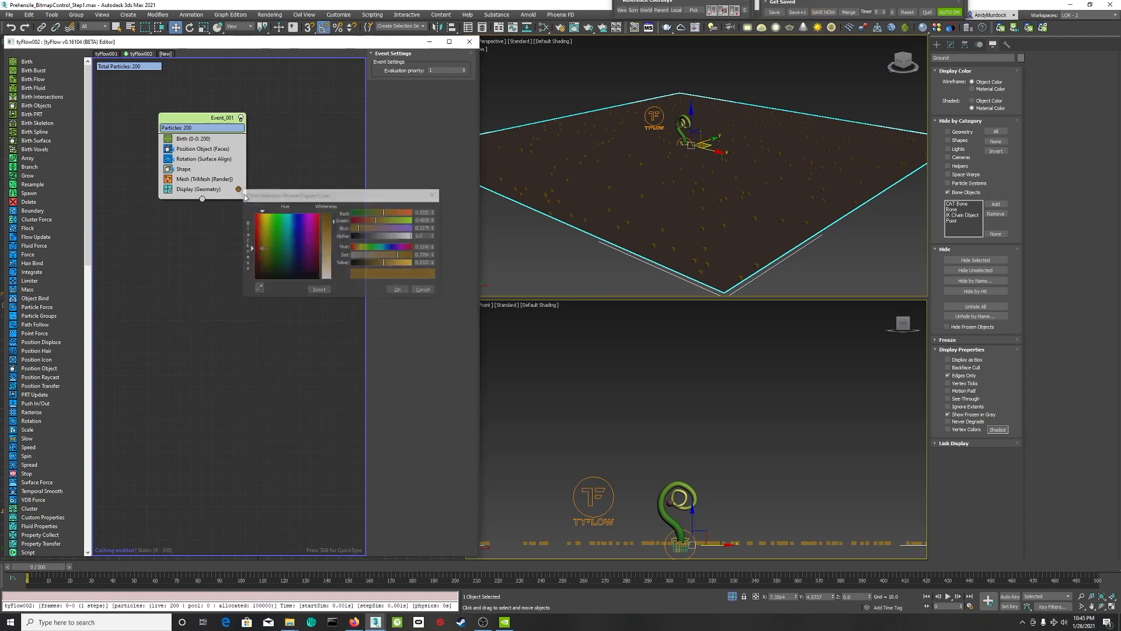
{"action": "left_click", "coordinate": [261, 214]}
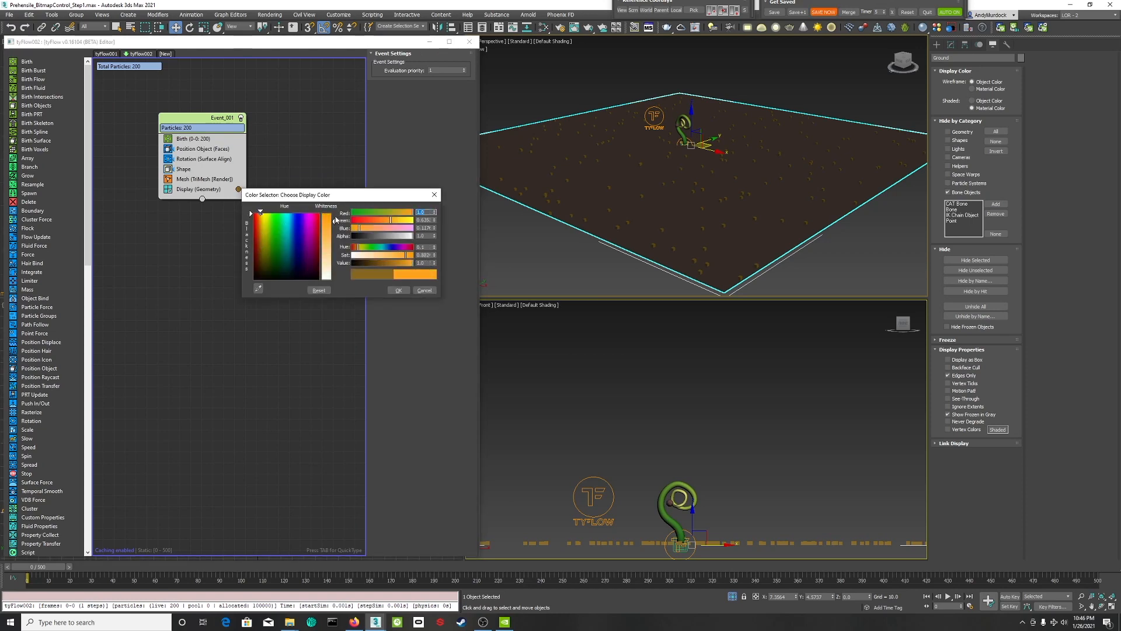
{"action": "left_click_drag", "start_coordinate": [333, 220], "coordinate": [333, 213]}
{"action": "left_click", "coordinate": [398, 291]}
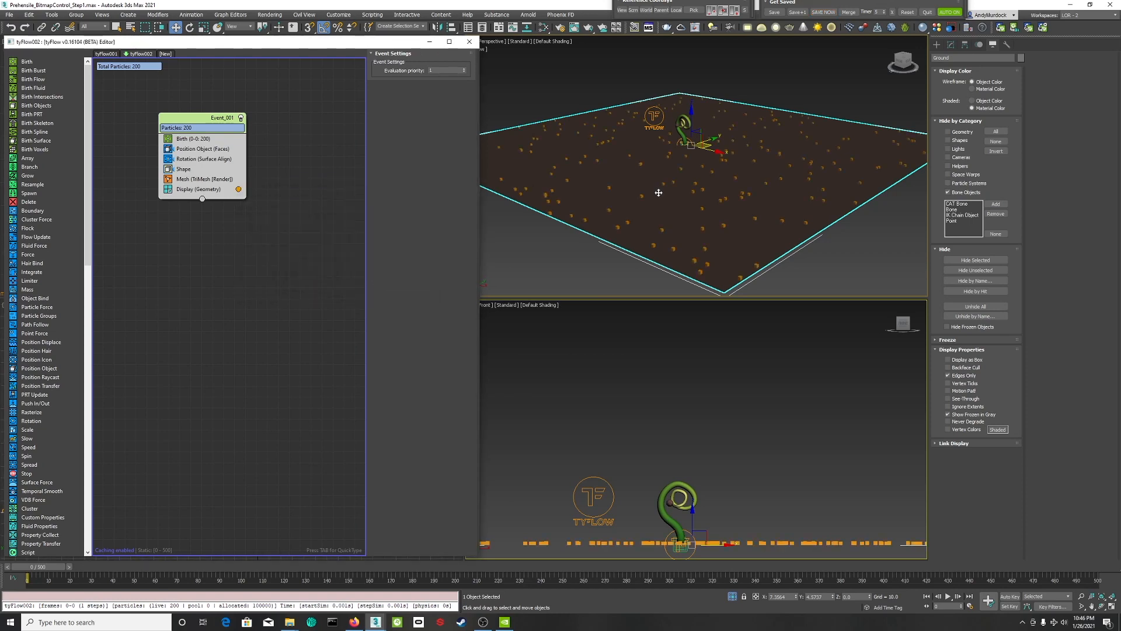
- Enable Separation in the Position Object operator and raise its distance to 17.0 to space out the particles
{"action": "left_click", "coordinate": [1102, 607]}
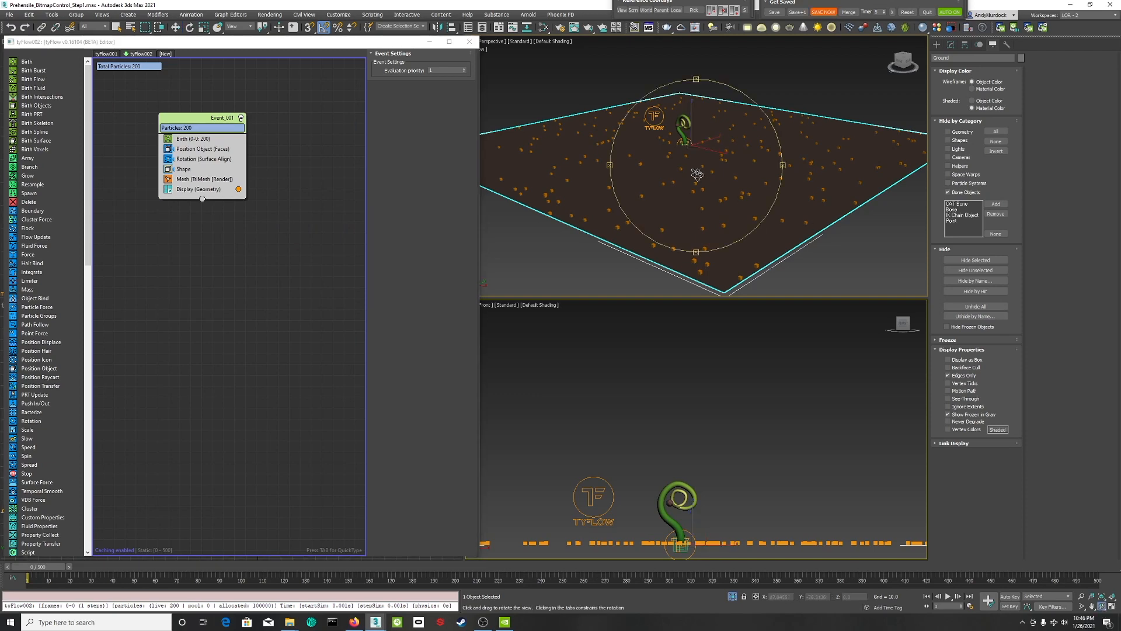
{"action": "left_click_drag", "start_coordinate": [697, 175], "coordinate": [636, 190]}
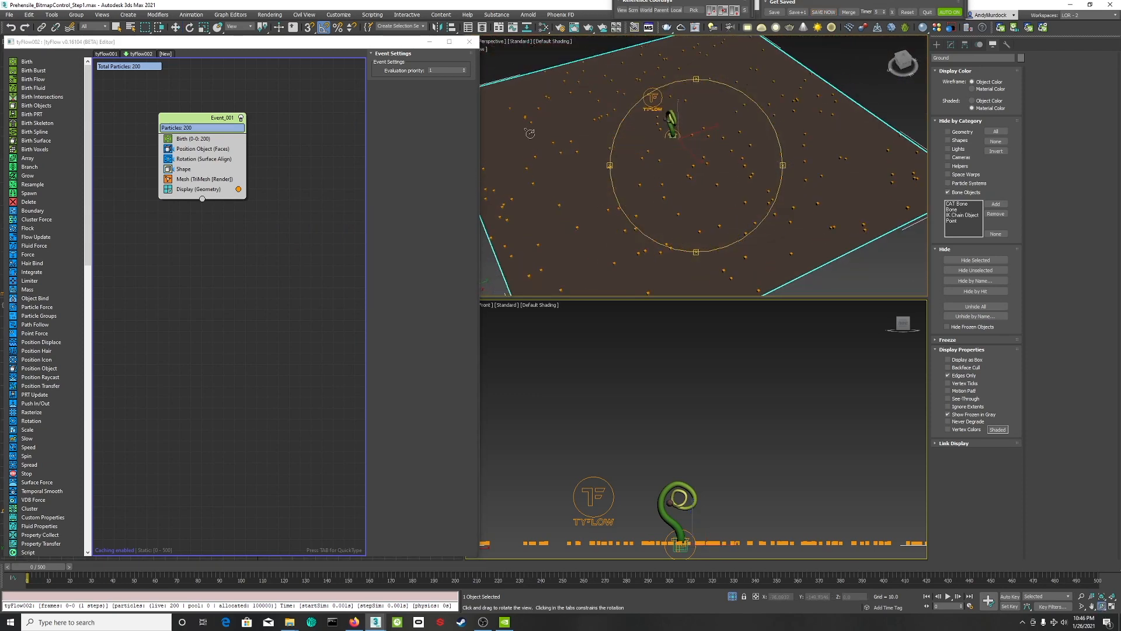
{"action": "left_click", "coordinate": [203, 149]}
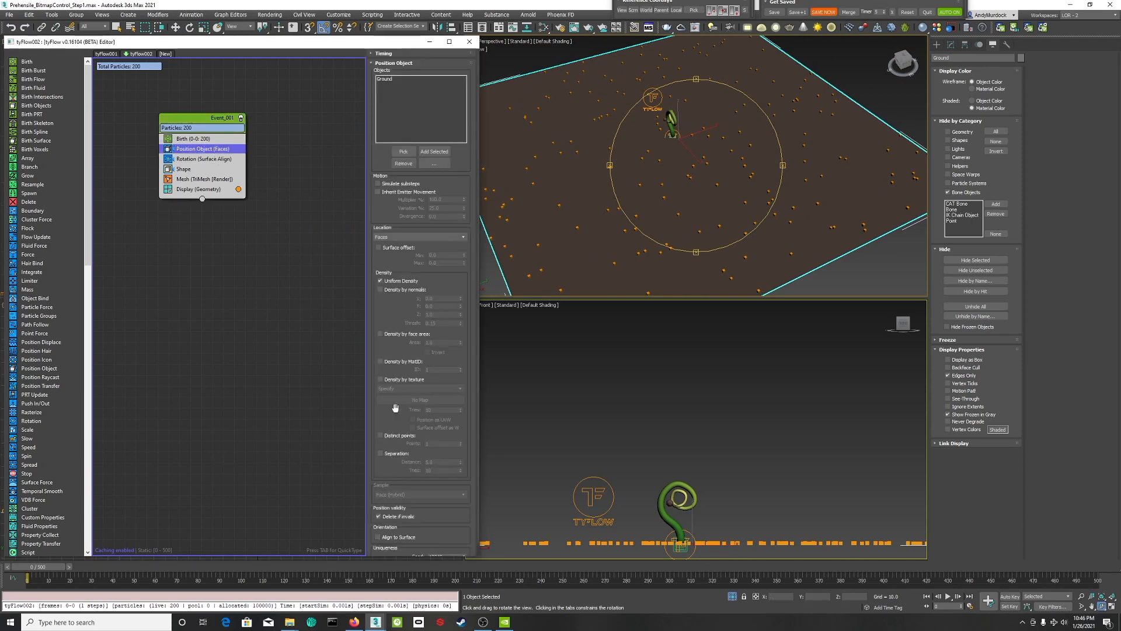
{"action": "left_click", "coordinate": [390, 453]}
{"action": "left_click_drag", "start_coordinate": [459, 463], "coordinate": [458, 408]}
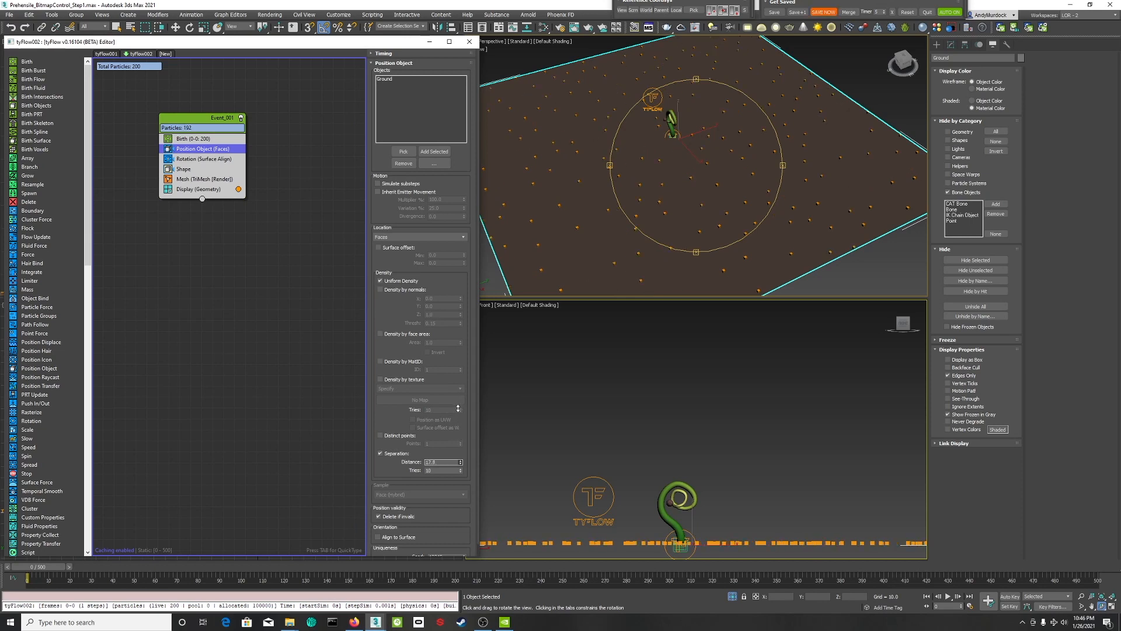
- Disable Scale in the Shape operator and use the tyFlow001_tyCache flower as the shape's reference node
{"action": "left_click", "coordinate": [185, 170]}
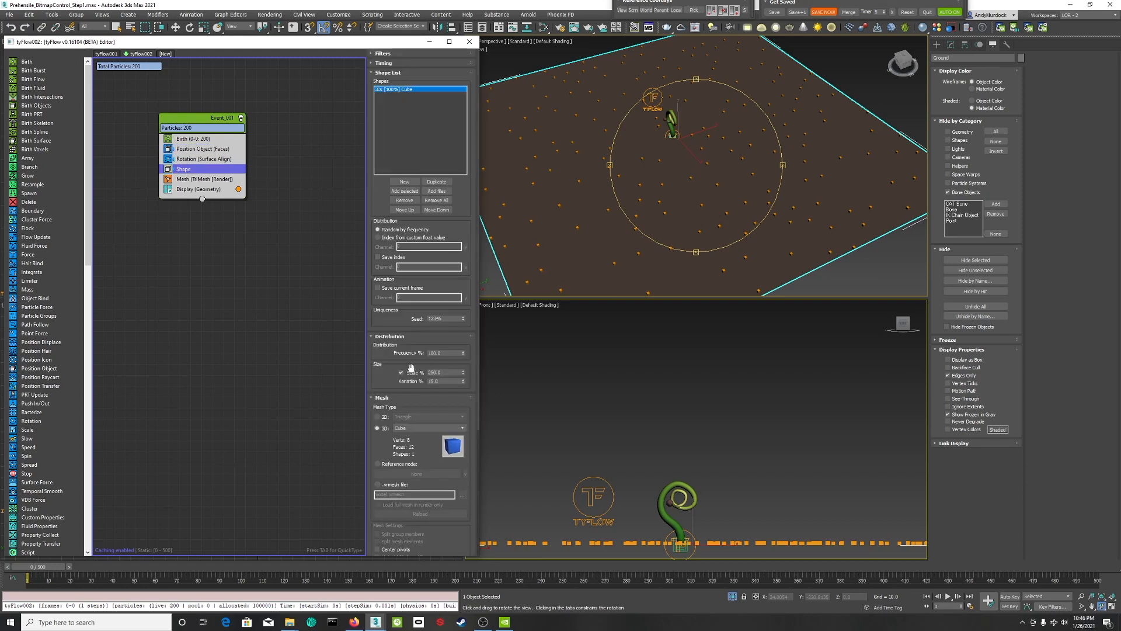
{"action": "left_click", "coordinate": [402, 372]}
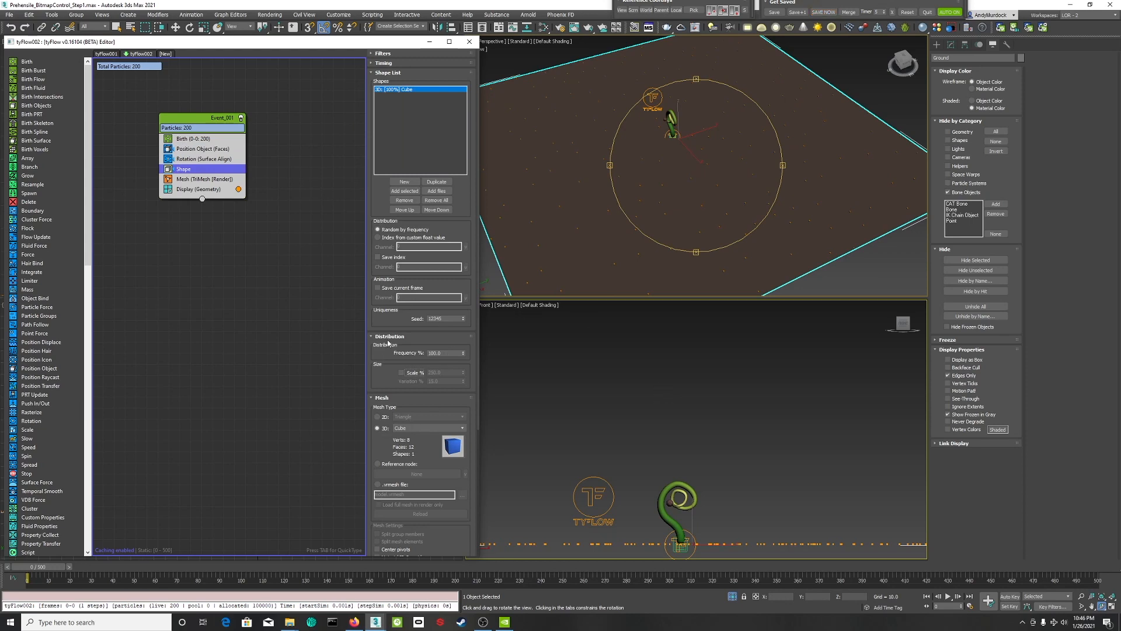
{"action": "scroll", "coordinate": [413, 438], "scroll_direction": "down", "scroll_amount": 3}
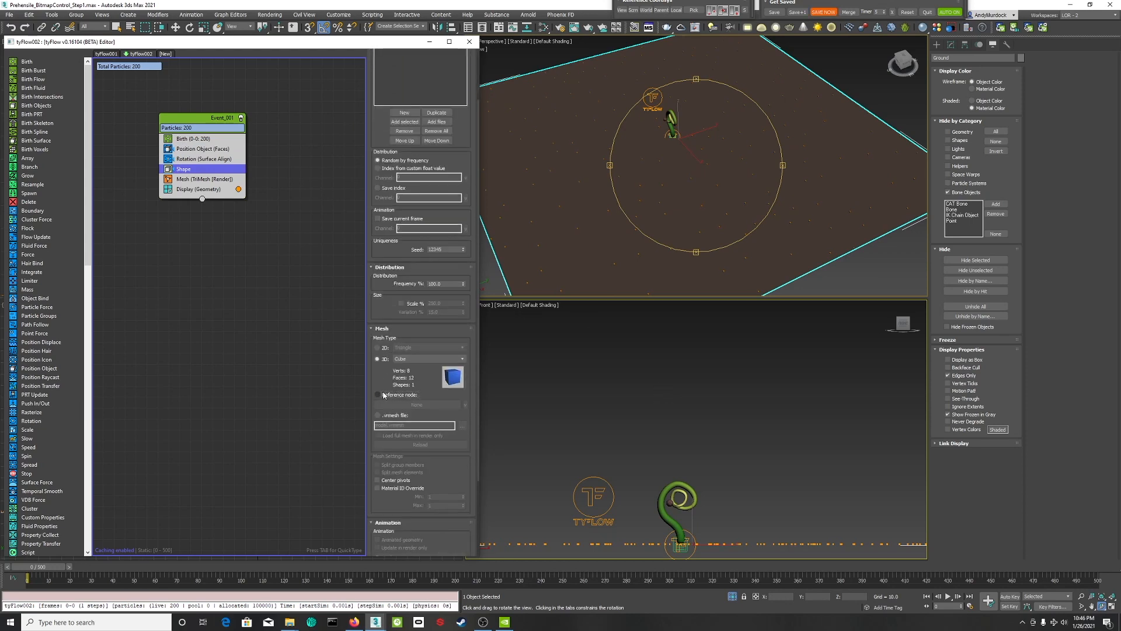
{"action": "left_click", "coordinate": [388, 394]}
{"action": "left_click", "coordinate": [423, 404]}
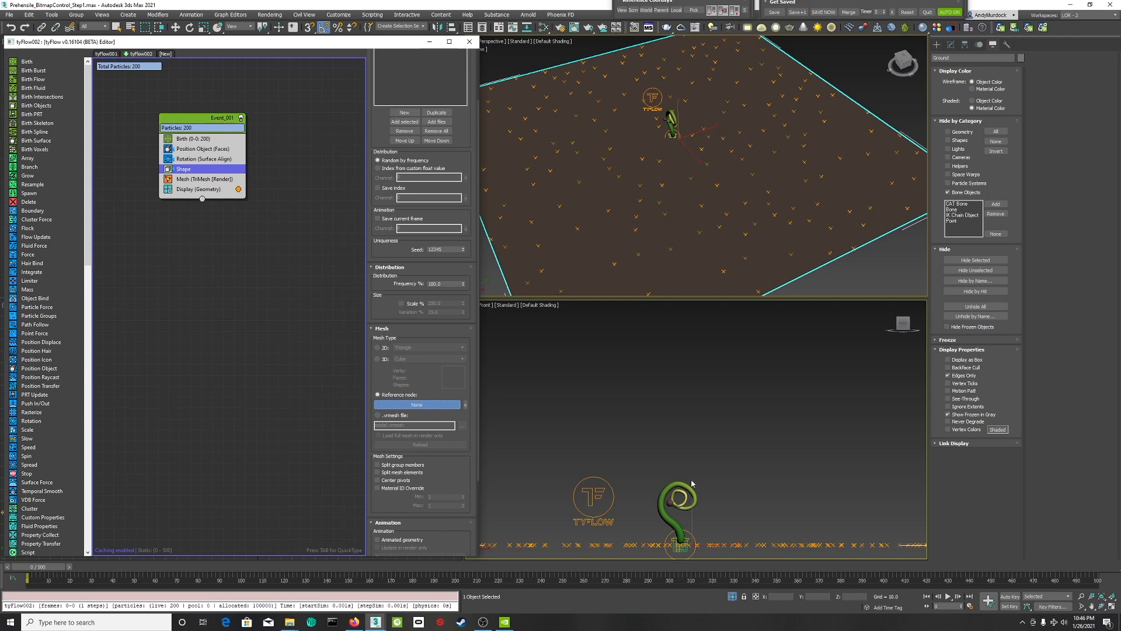
{"action": "left_click", "coordinate": [688, 486]}
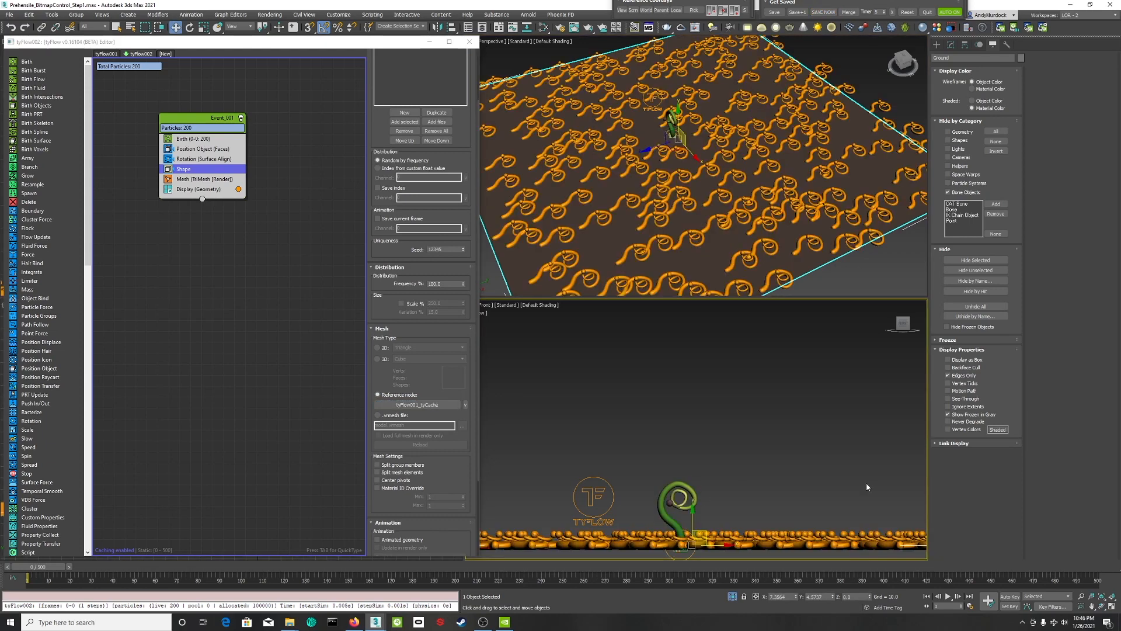
- Select the standalone tyCache flower and hide it from the scene
{"action": "left_click", "coordinate": [677, 487]}
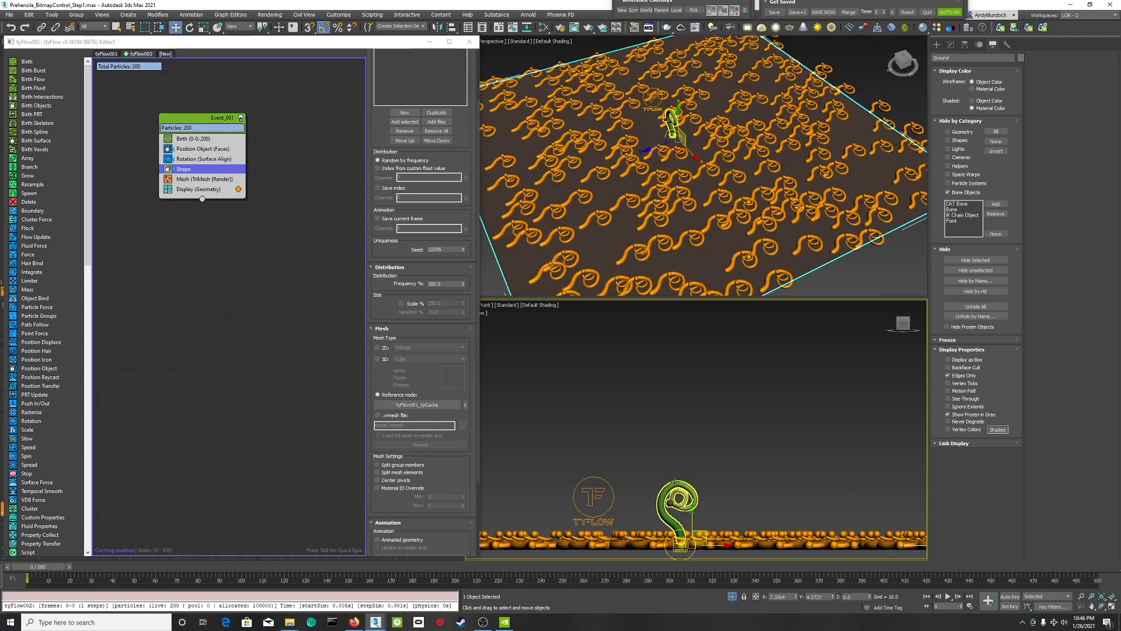
{"action": "right_click", "coordinate": [703, 376]}
{"action": "left_click", "coordinate": [735, 344]}
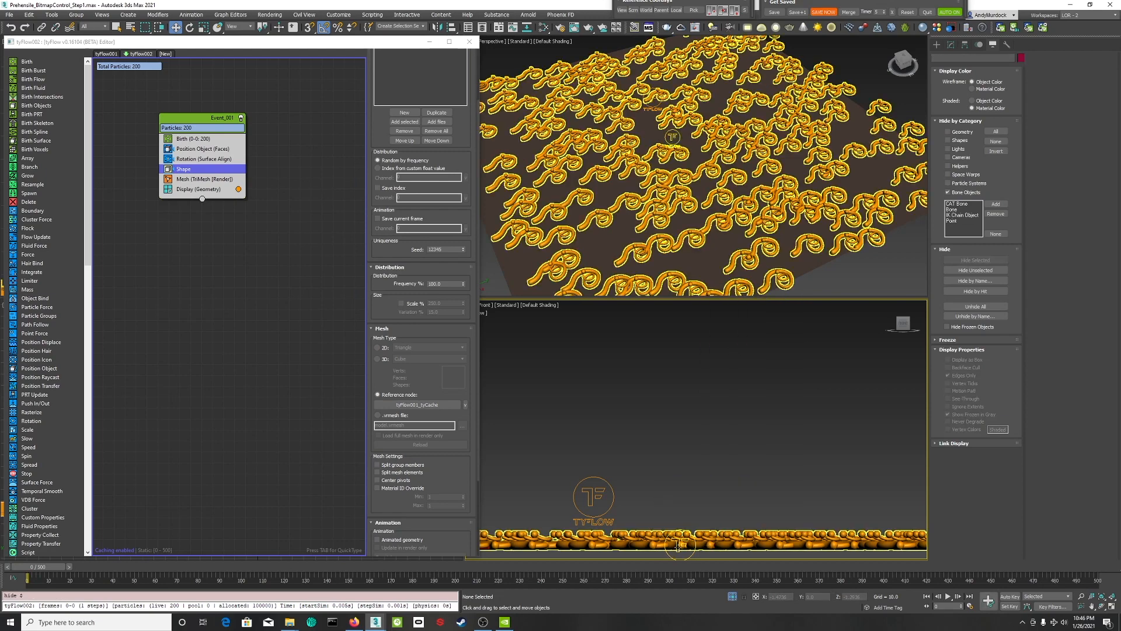
- Set the Rotation operator's X orientation to 90 and its divergence to 180
{"action": "left_click", "coordinate": [193, 159]}
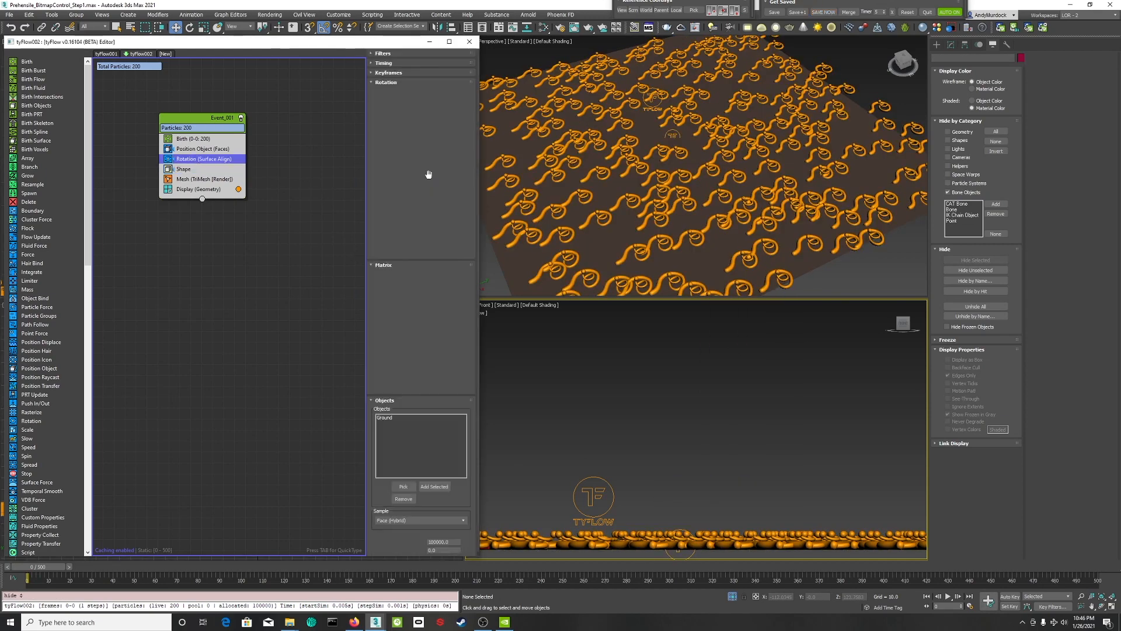
{"action": "double_click", "coordinate": [440, 120]}
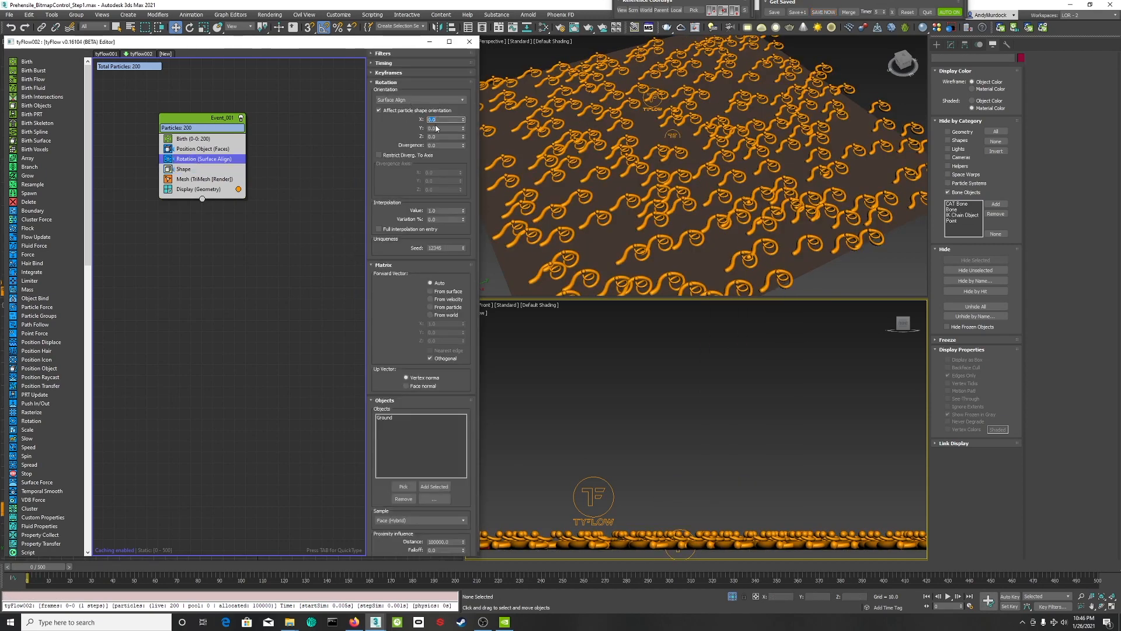
{"action": "type", "text": "90"}
{"action": "key", "text": "Return"}
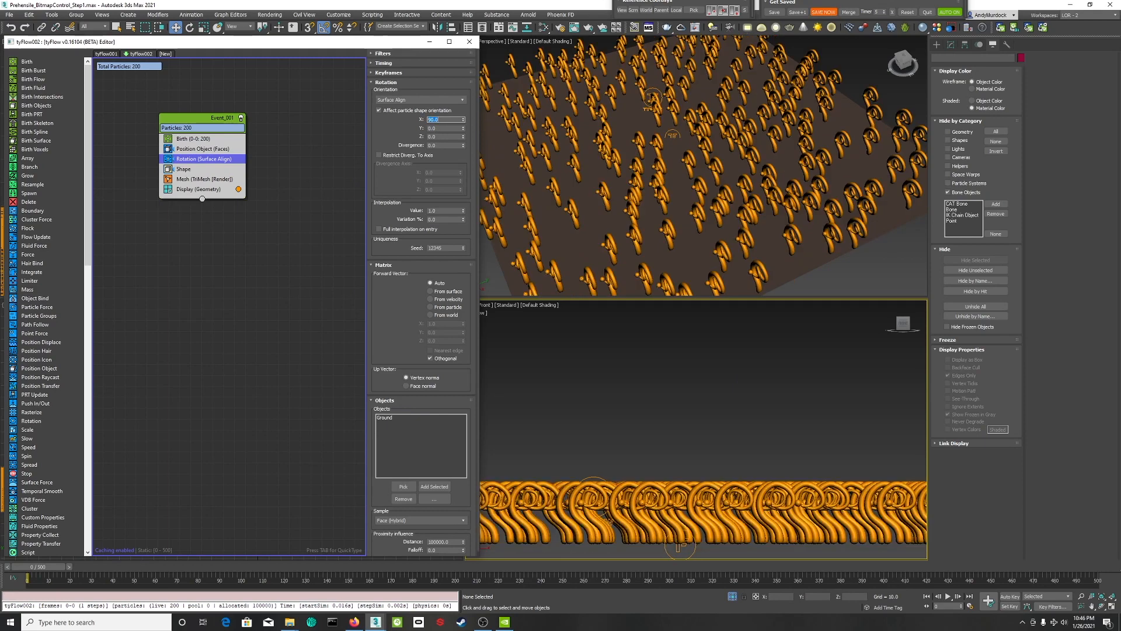
{"action": "left_click", "coordinate": [441, 146]}
{"action": "key", "text": "Return"}
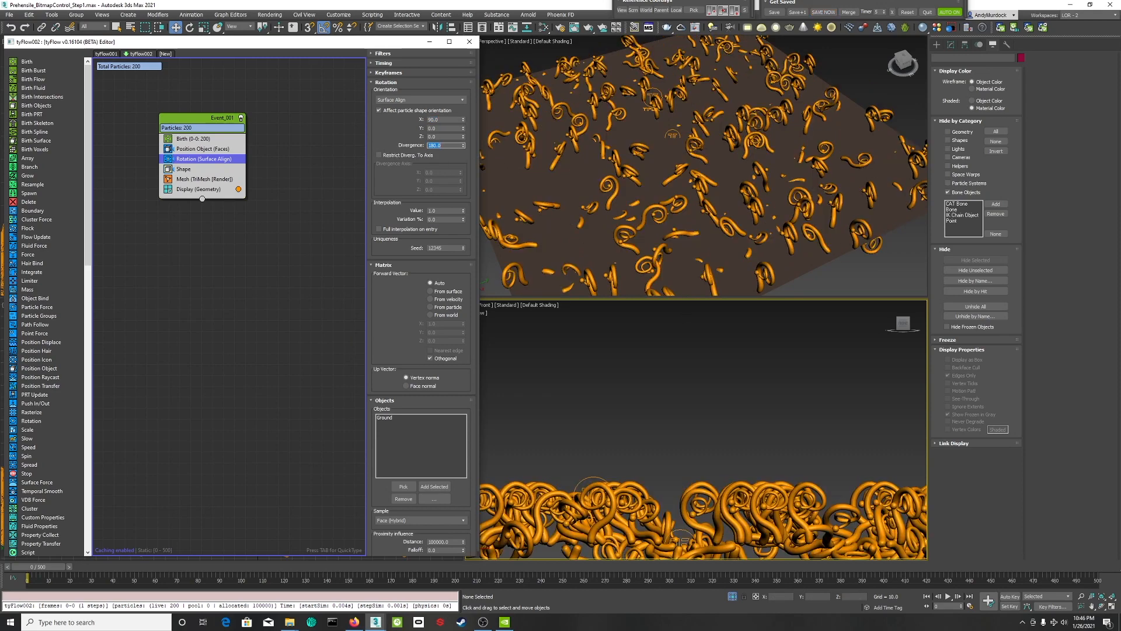
- Restrict the rotation divergence to an axis, with the Z divergence axis set to 1
{"action": "left_click", "coordinate": [379, 155]}
{"action": "left_click", "coordinate": [440, 190]}
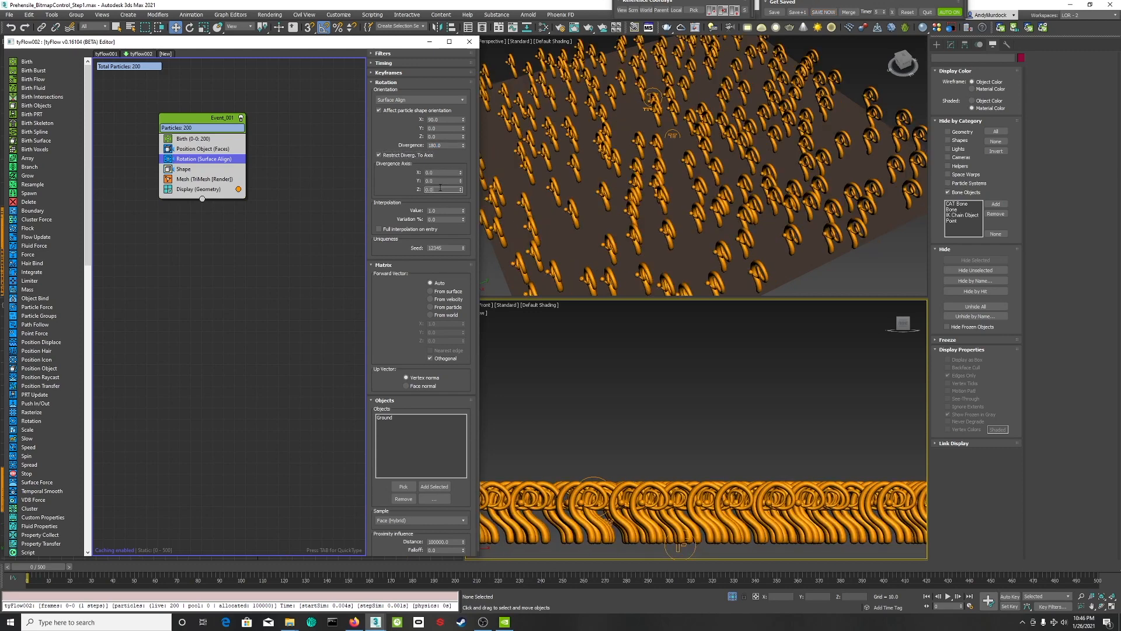
{"action": "type", "text": "1"}
{"action": "key", "text": "Return"}
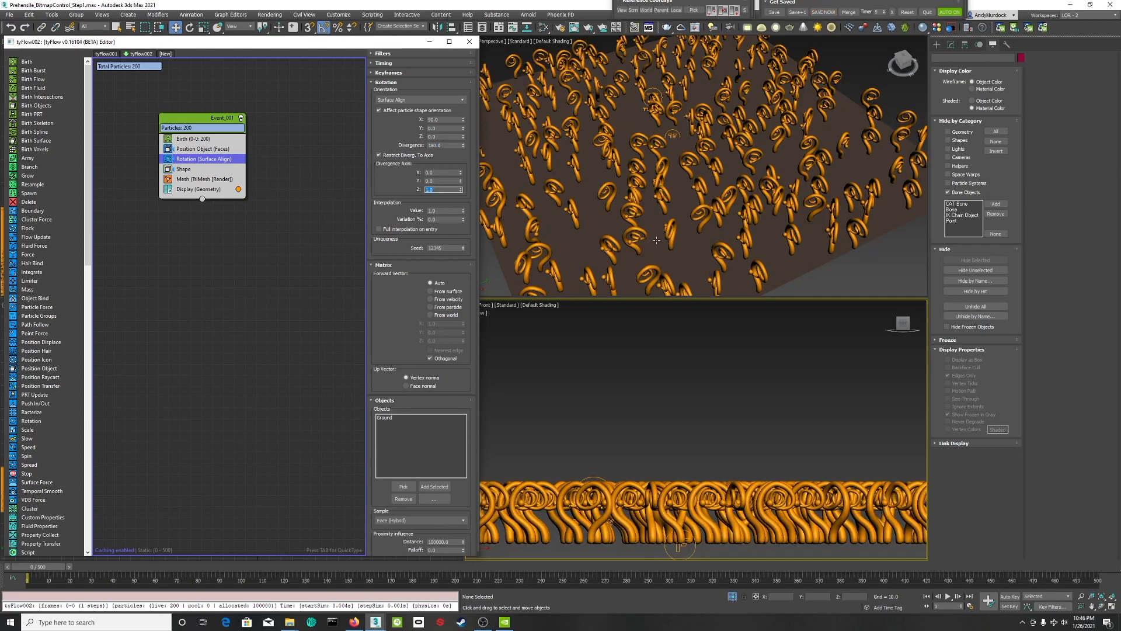
{"action": "left_click", "coordinate": [1102, 607]}
{"action": "left_click_drag", "start_coordinate": [727, 438], "coordinate": [677, 455]}
{"action": "scroll", "coordinate": [687, 414], "scroll_direction": "down", "scroll_amount": 3}
{"action": "middle_click_drag", "start_coordinate": [688, 410], "coordinate": [692, 392]}
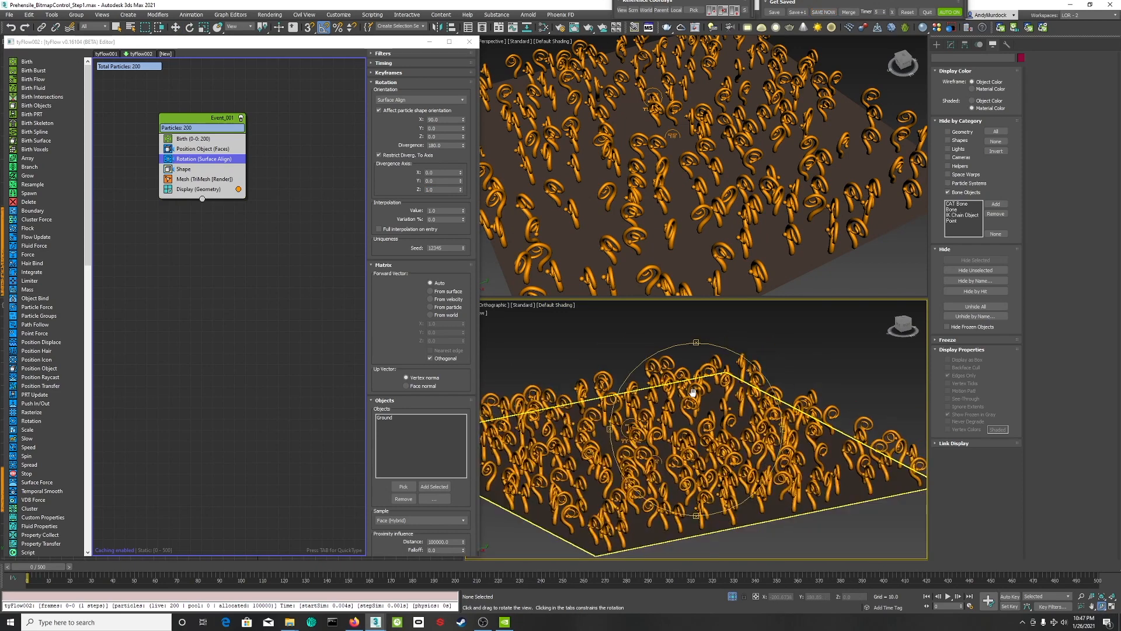
- Switch the lower viewport to perspective and scrub through the timeline to check the scattered flowers from several angles
{"action": "left_click_drag", "start_coordinate": [693, 392], "coordinate": [696, 453]}
{"action": "key", "text": "p"}
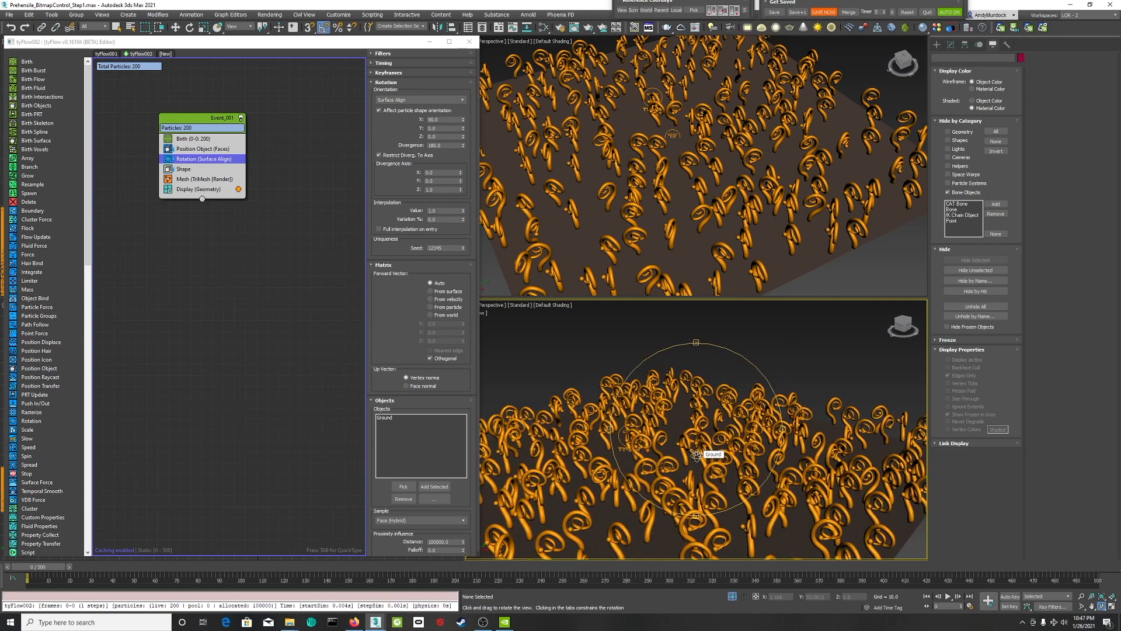
{"action": "left_click_drag", "start_coordinate": [685, 445], "coordinate": [654, 470]}
{"action": "left_click_drag", "start_coordinate": [81, 571], "coordinate": [1, 570]}
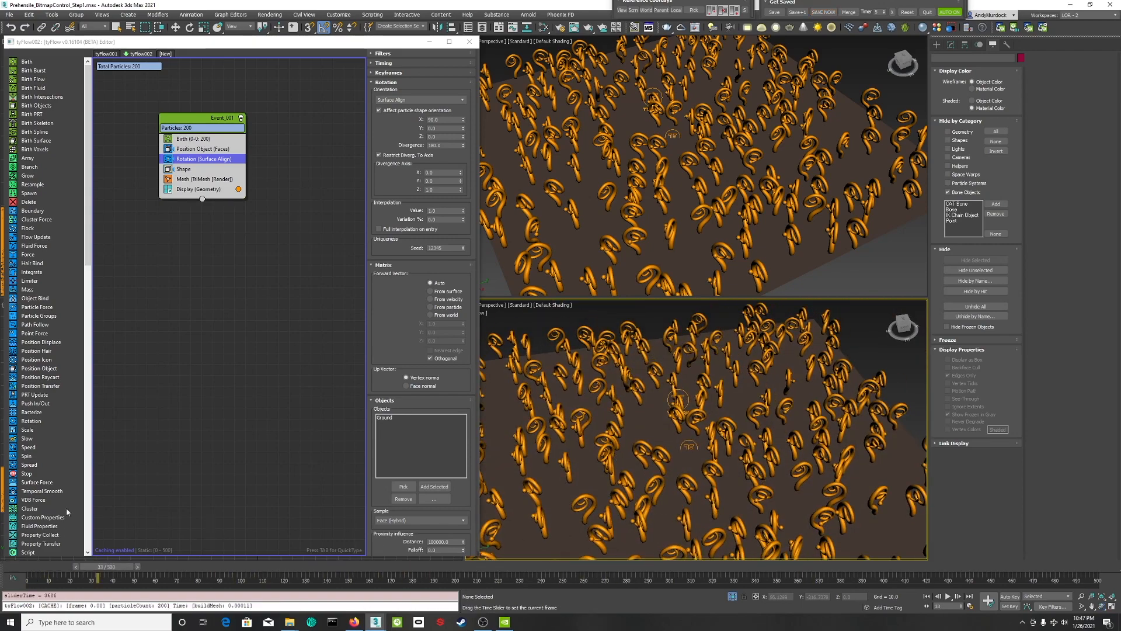
{"action": "key", "text": "ctrl+r"}
{"action": "scroll", "coordinate": [412, 292], "scroll_direction": "down", "scroll_amount": 1}
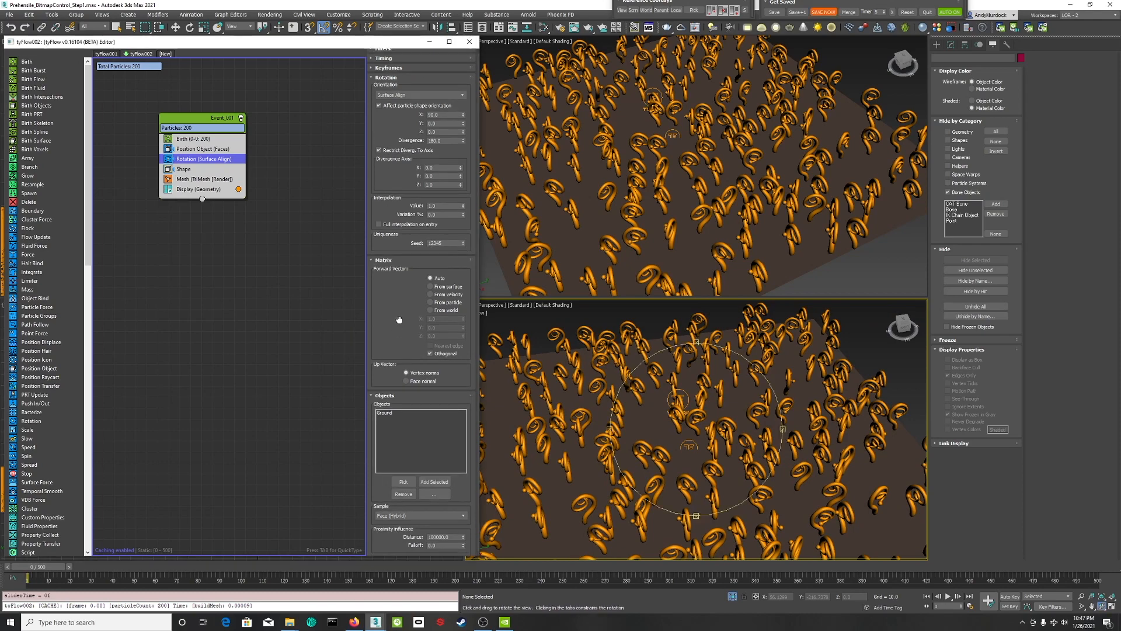
{"action": "scroll", "coordinate": [397, 402], "scroll_direction": "up", "scroll_amount": 1}
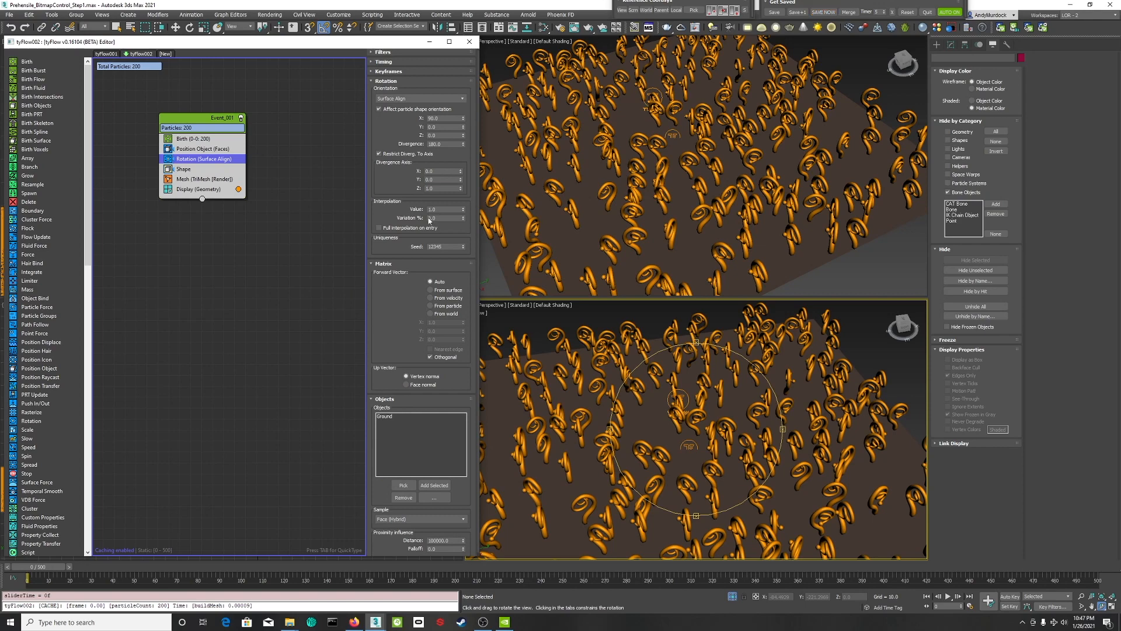
{"action": "scroll", "coordinate": [409, 192], "scroll_direction": "up", "scroll_amount": 1}
- Enable Animated geometry in the Shape operator, extend its end frame, and turn off Loop
{"action": "left_click", "coordinate": [183, 169]}
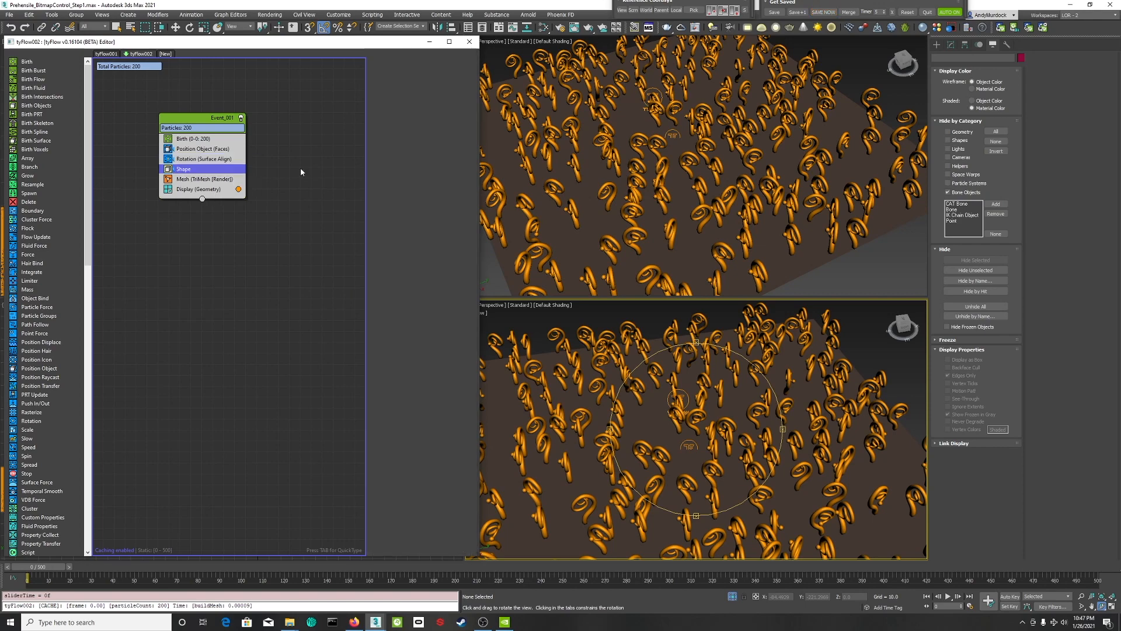
{"action": "scroll", "coordinate": [407, 404], "scroll_direction": "down", "scroll_amount": 5}
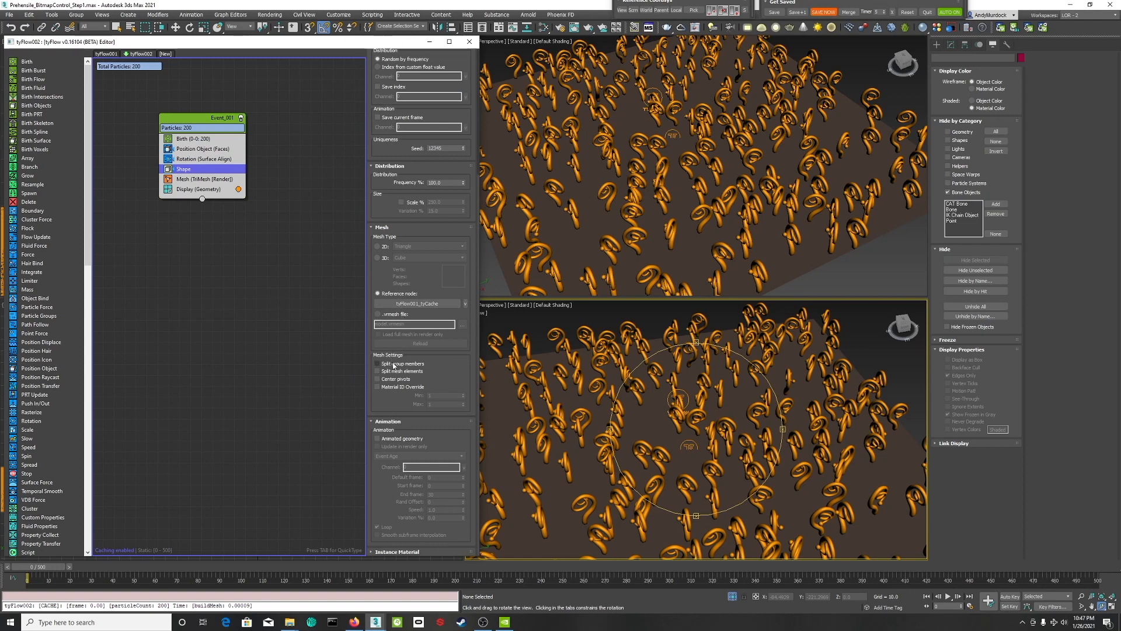
{"action": "left_click", "coordinate": [378, 438]}
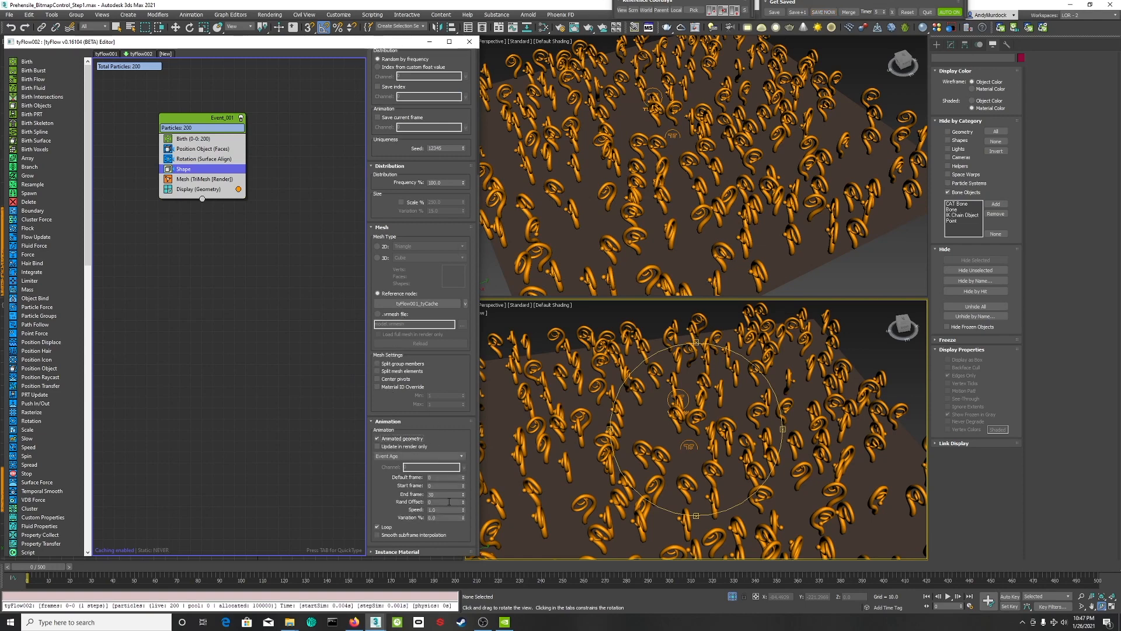
{"action": "double_click", "coordinate": [446, 494]}
{"action": "left_click_drag", "start_coordinate": [68, 566], "coordinate": [487, 578]}
{"action": "left_click", "coordinate": [378, 527]}
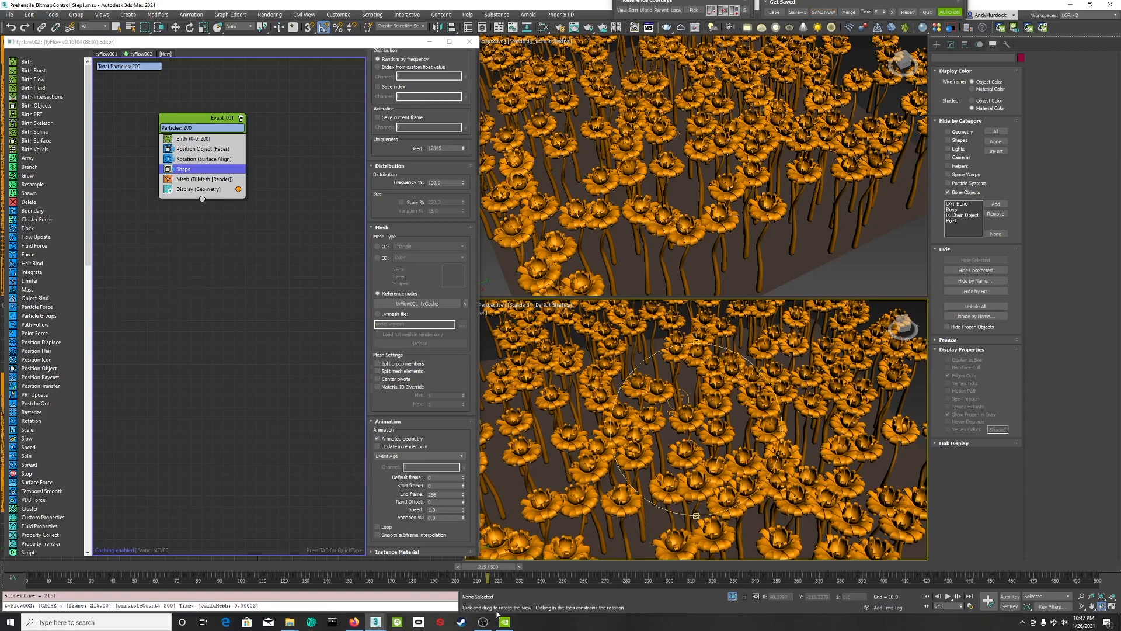
- Add a Scale operator directly below Shape in Event_001 and set its timing to Continuous
{"action": "left_click_drag", "start_coordinate": [728, 356], "coordinate": [684, 415]}
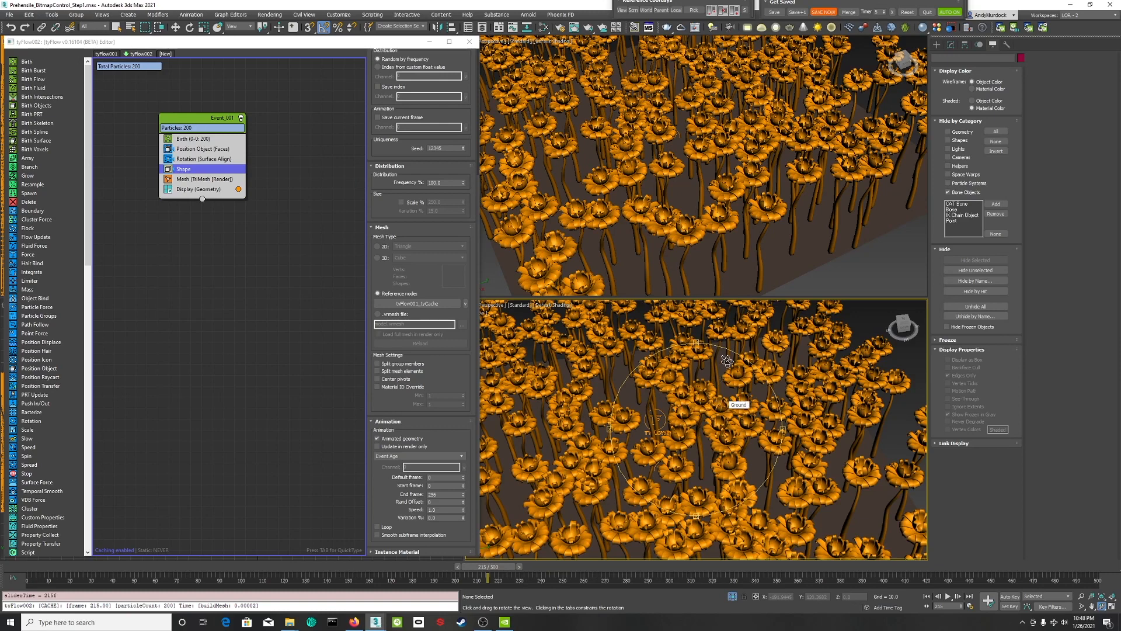
{"action": "scroll", "coordinate": [686, 420], "scroll_direction": "down", "scroll_amount": 5}
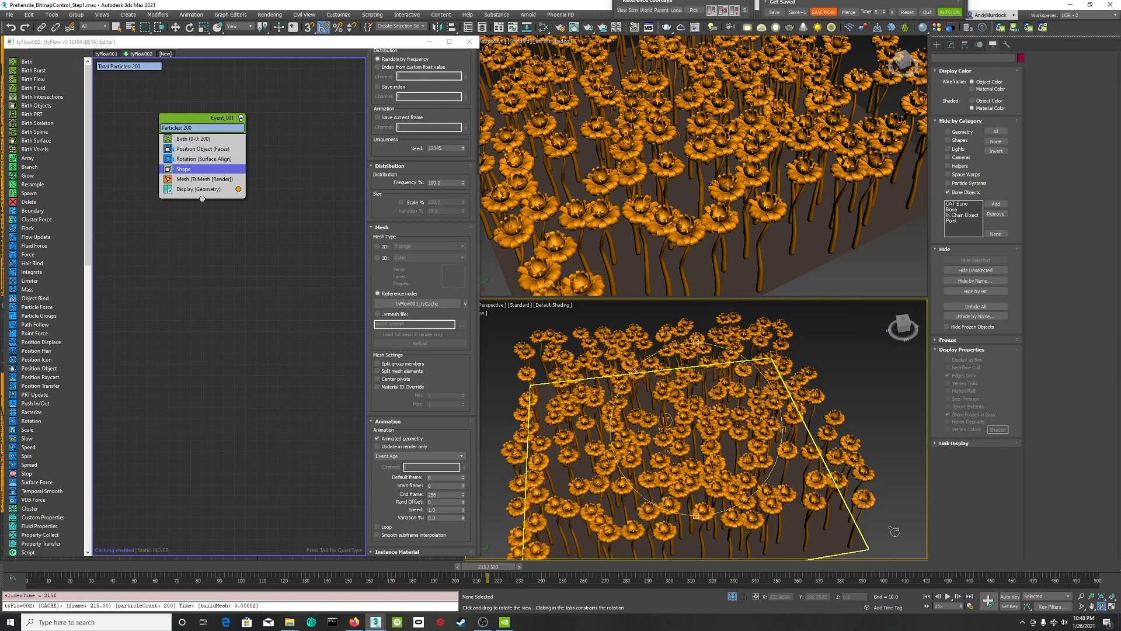
{"action": "left_click_drag", "start_coordinate": [700, 426], "coordinate": [684, 442]}
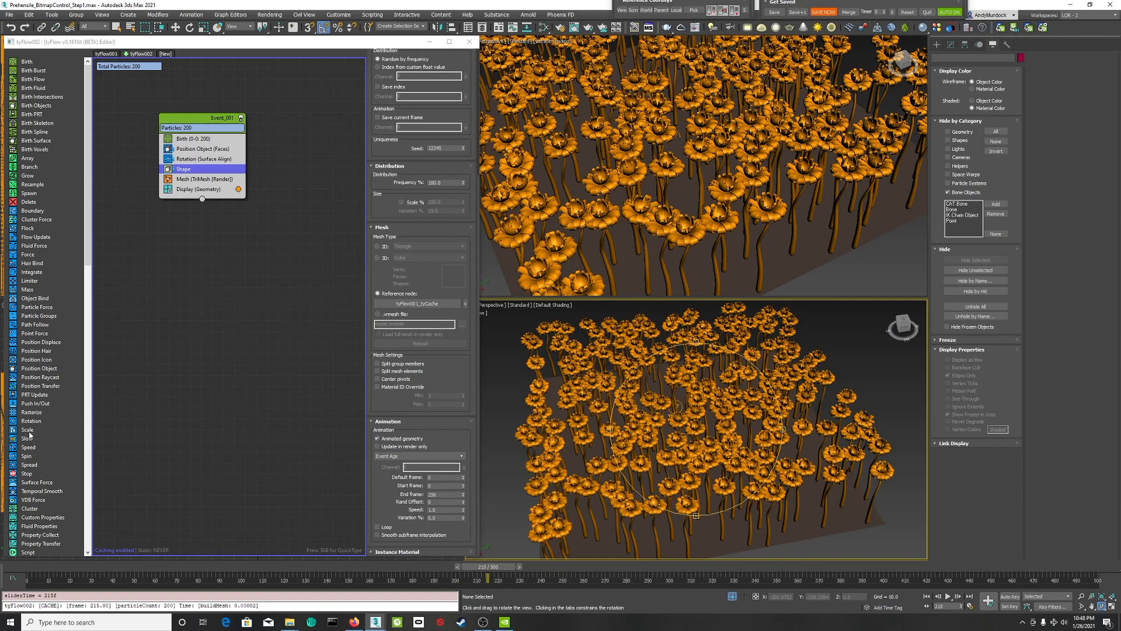
{"action": "left_click_drag", "start_coordinate": [27, 430], "coordinate": [180, 179]}
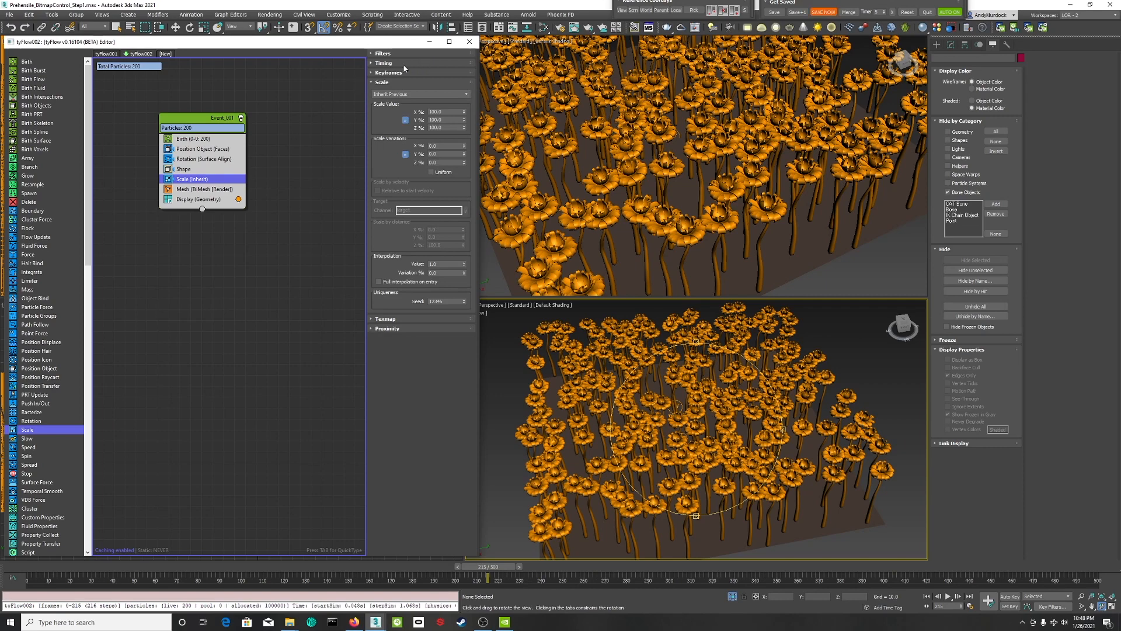
{"action": "left_click", "coordinate": [398, 73]}
{"action": "left_click", "coordinate": [399, 63]}
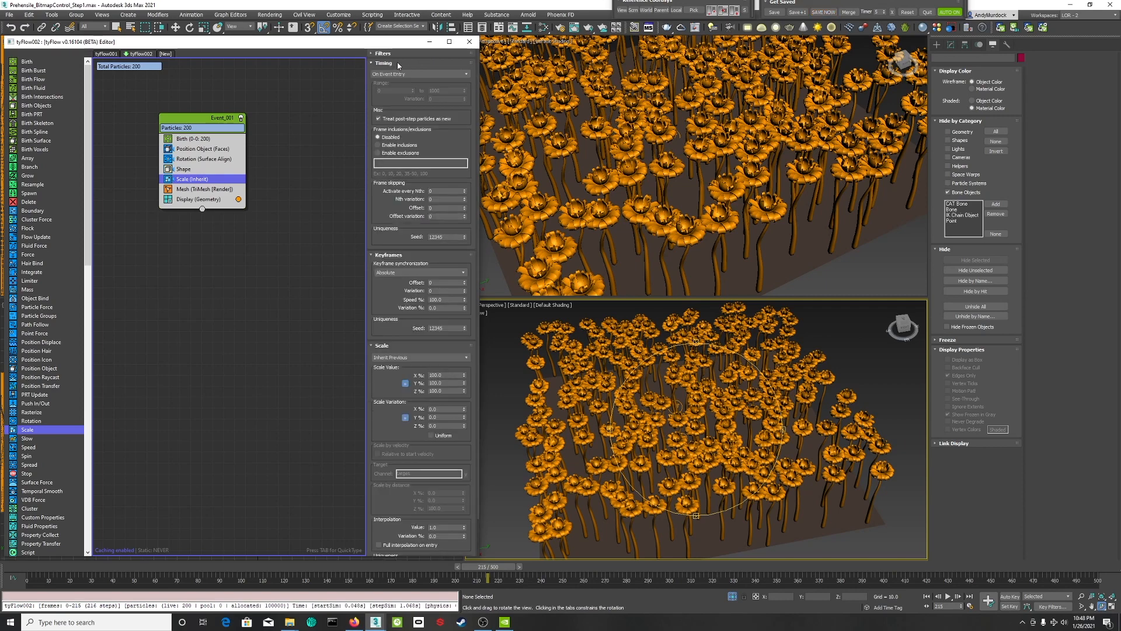
{"action": "left_click", "coordinate": [397, 75]}
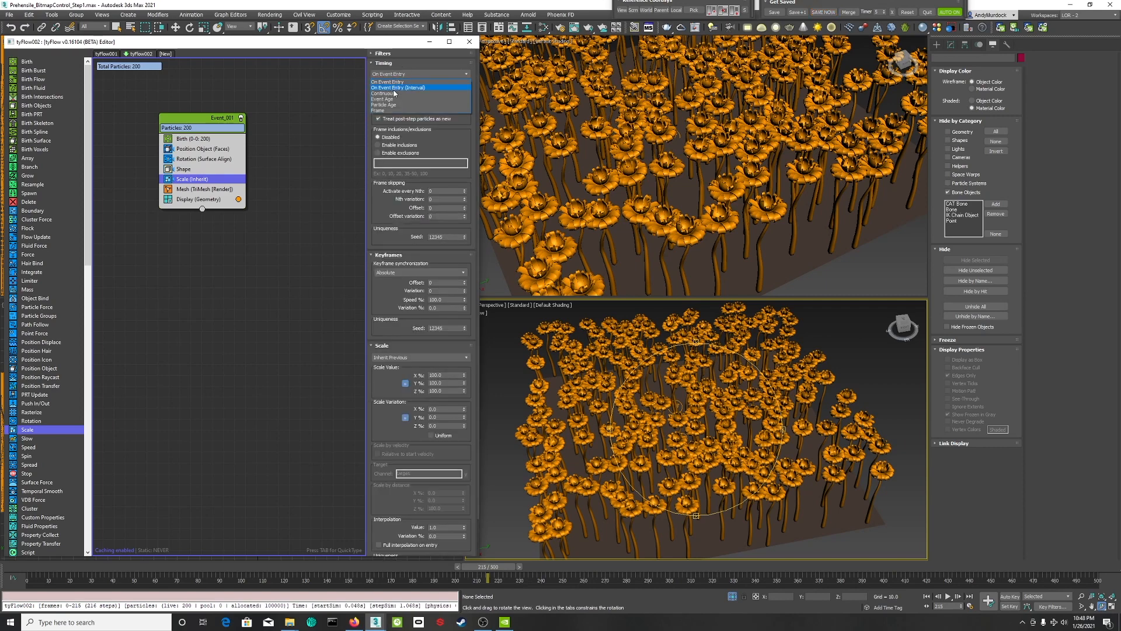
{"action": "left_click", "coordinate": [387, 80]}
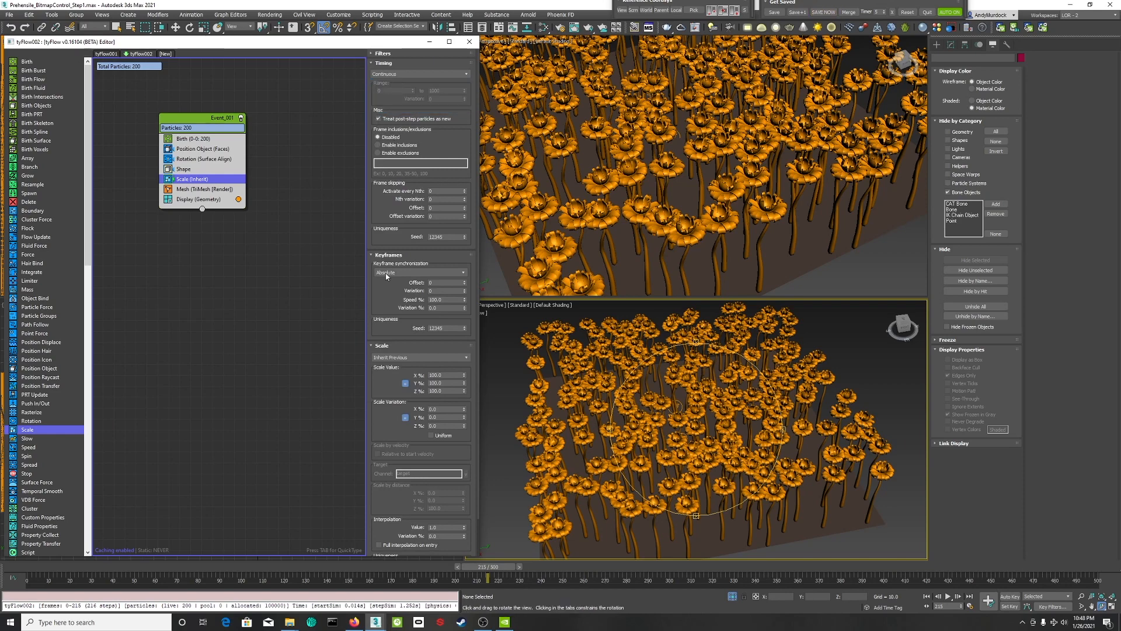
{"action": "left_click", "coordinate": [379, 63]}
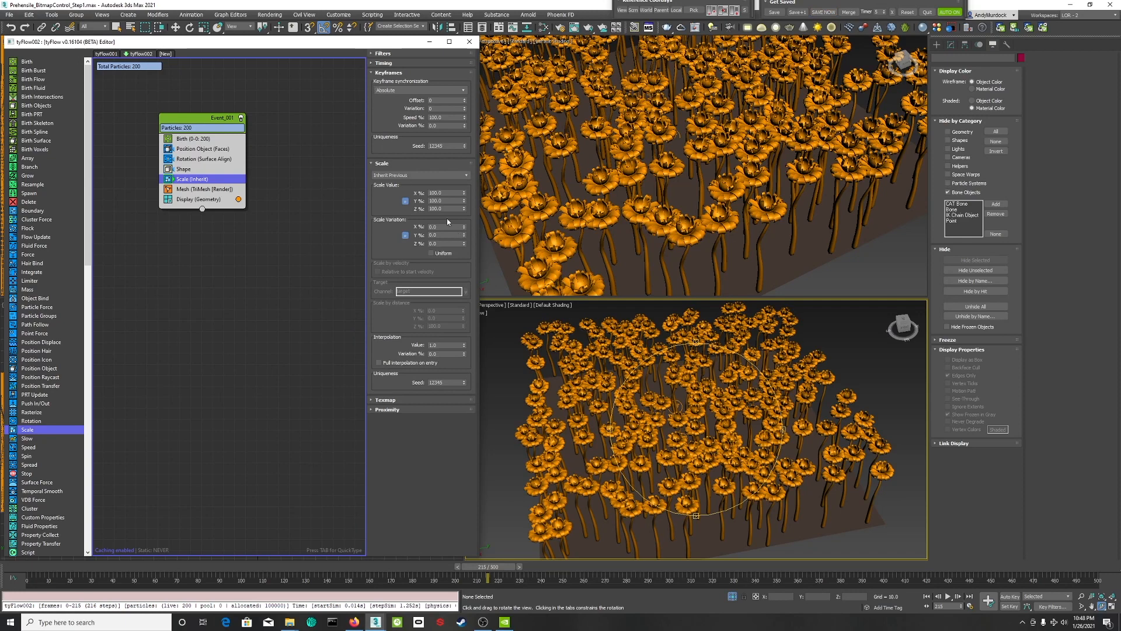
- Change the Scale operator's scale mode to Absolute
{"action": "left_click", "coordinate": [402, 176]}
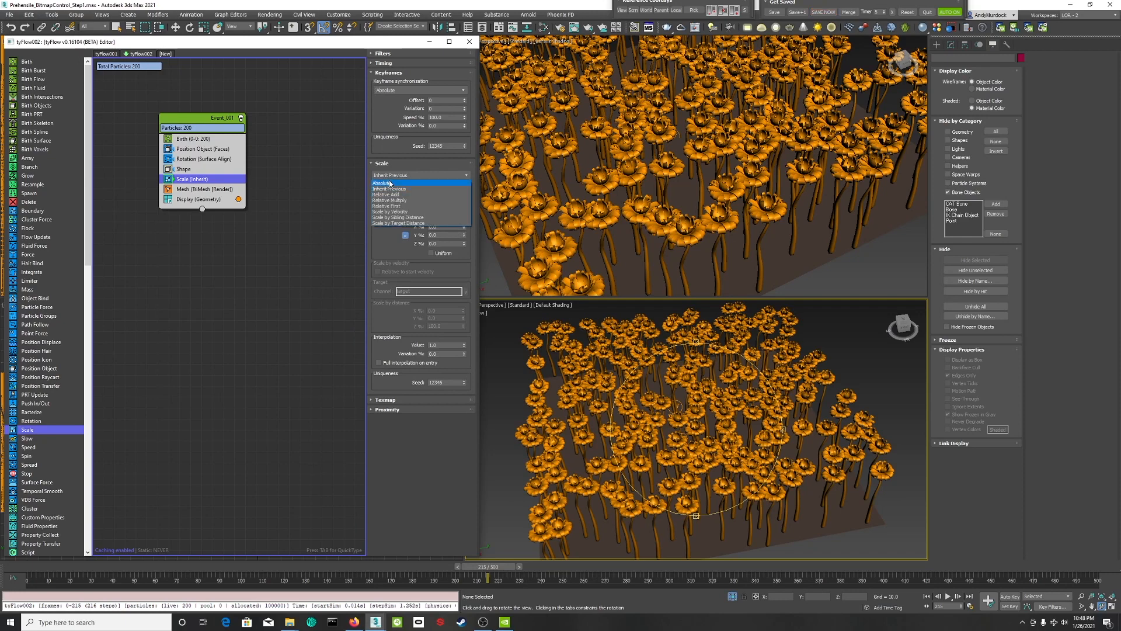
{"action": "left_click", "coordinate": [390, 183]}
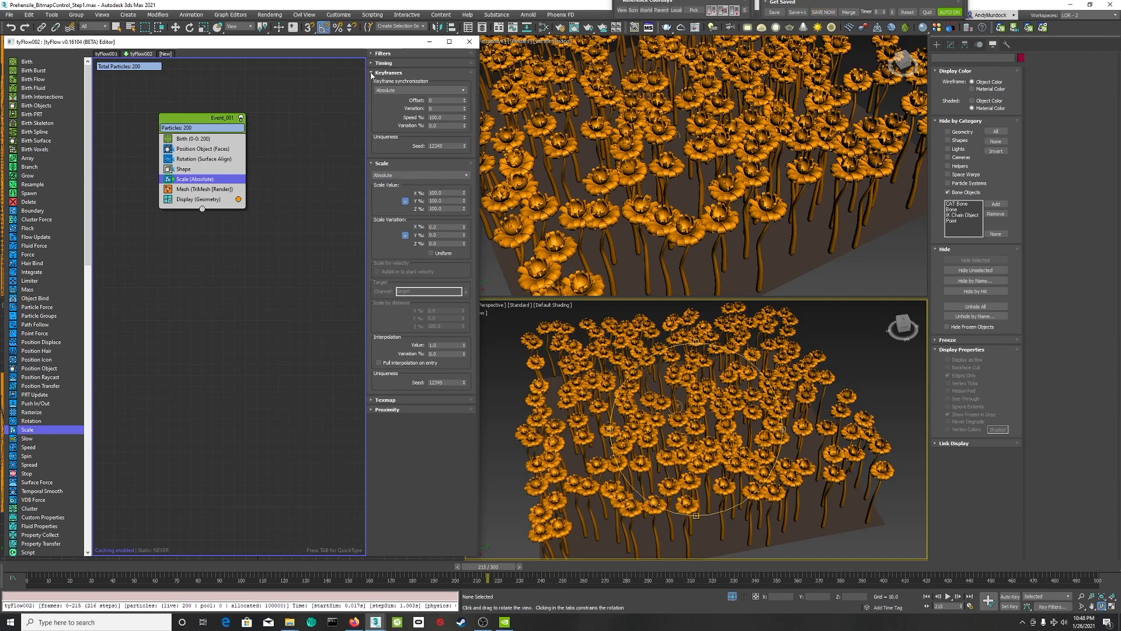
{"action": "left_click", "coordinate": [386, 72]}
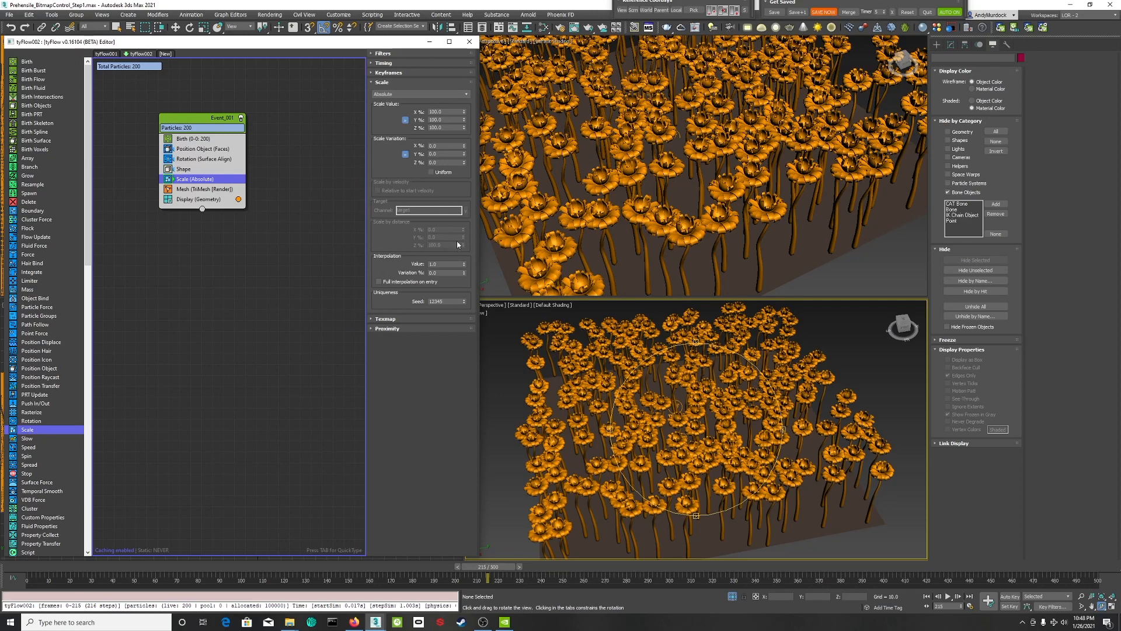
- Enable Multiply by texmap in the Scale operator and add the Ground plane to its texmap objects
{"action": "left_click", "coordinate": [371, 320]}
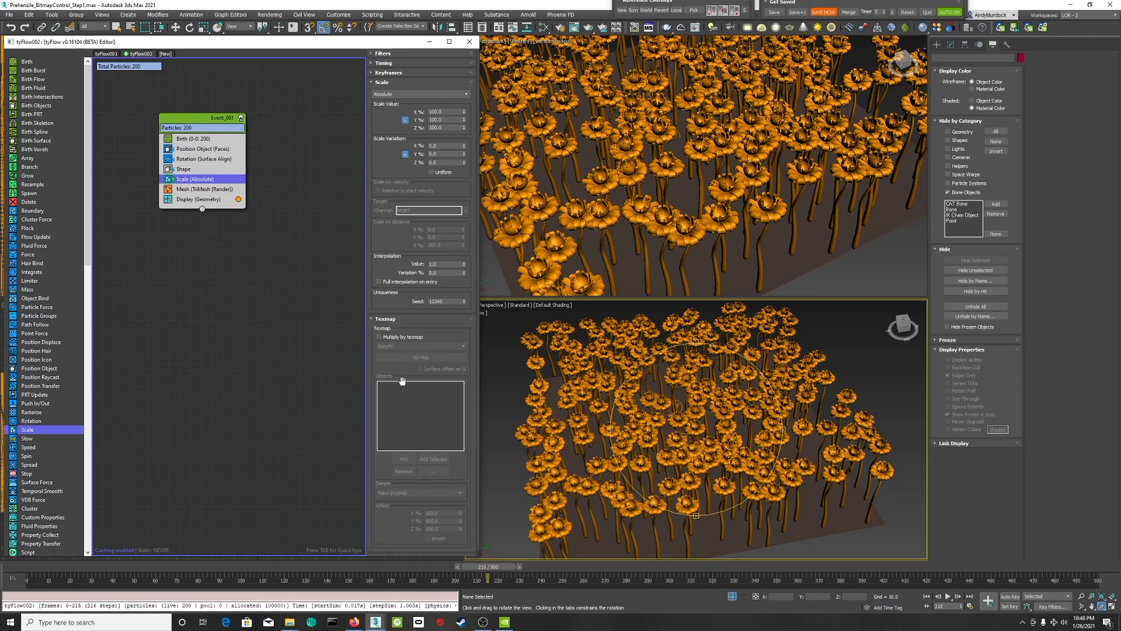
{"action": "left_click", "coordinate": [387, 338]}
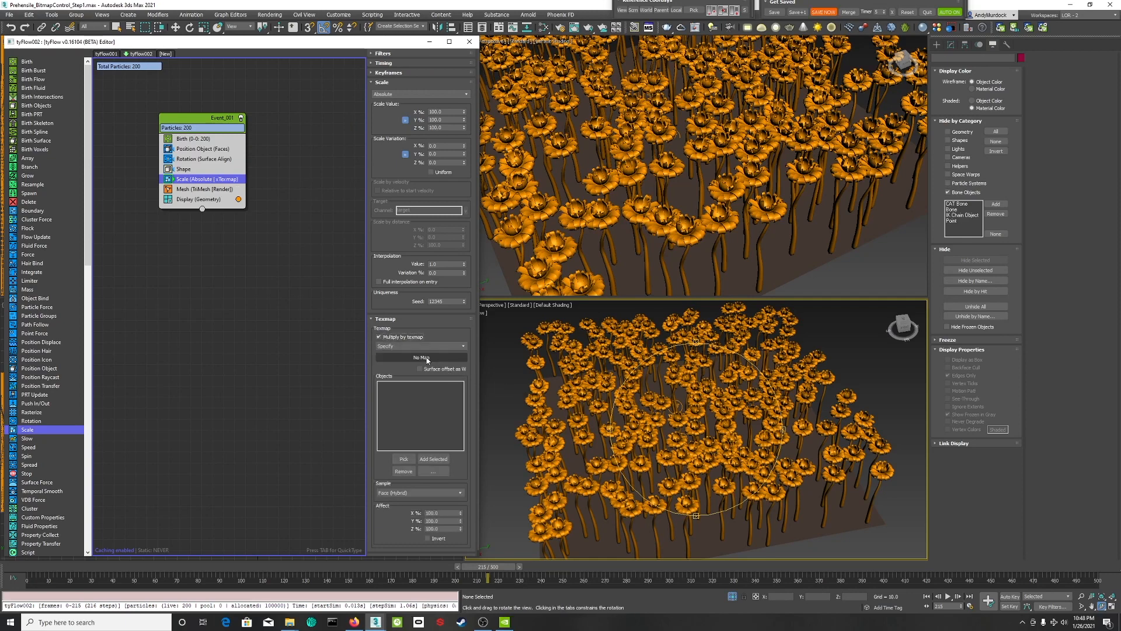
{"action": "left_click", "coordinate": [434, 459]}
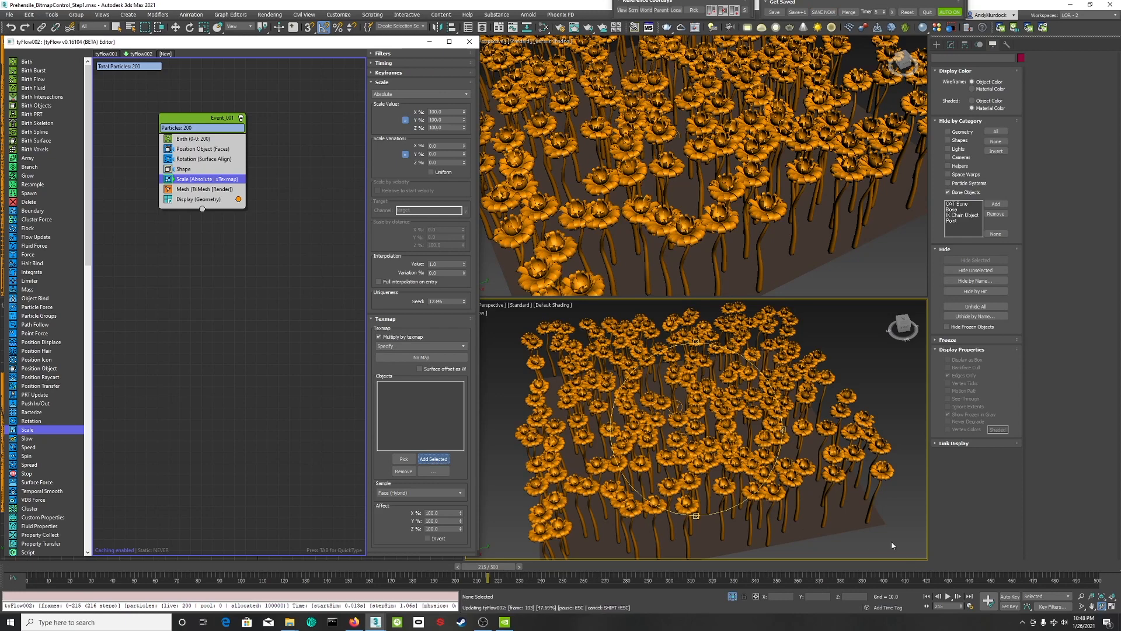
{"action": "left_click", "coordinate": [853, 523]}
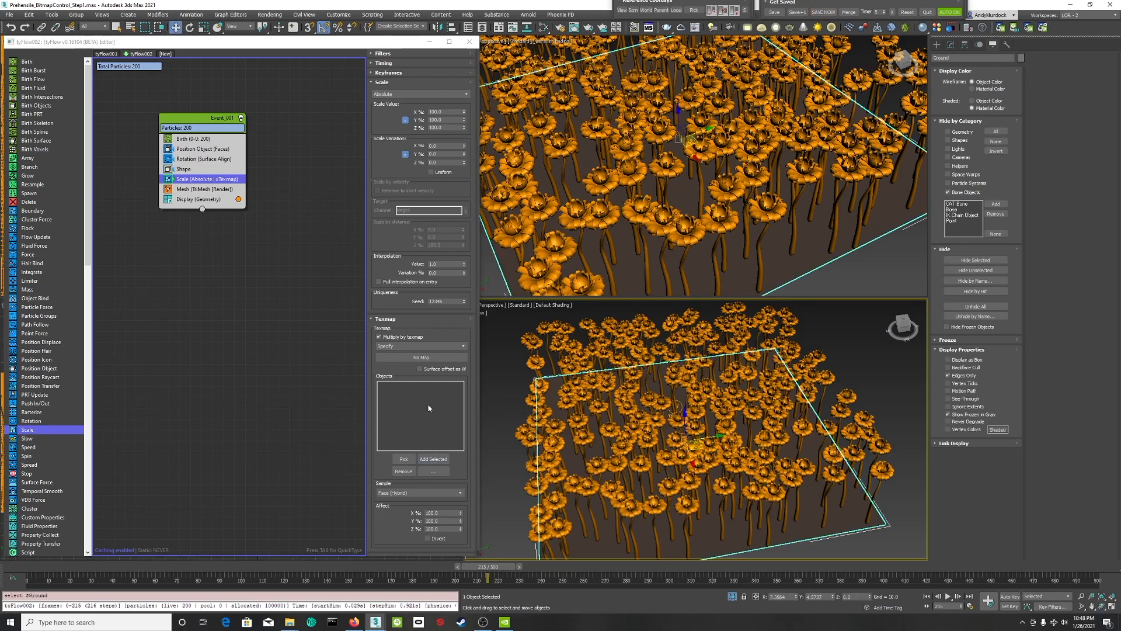
{"action": "left_click", "coordinate": [433, 459]}
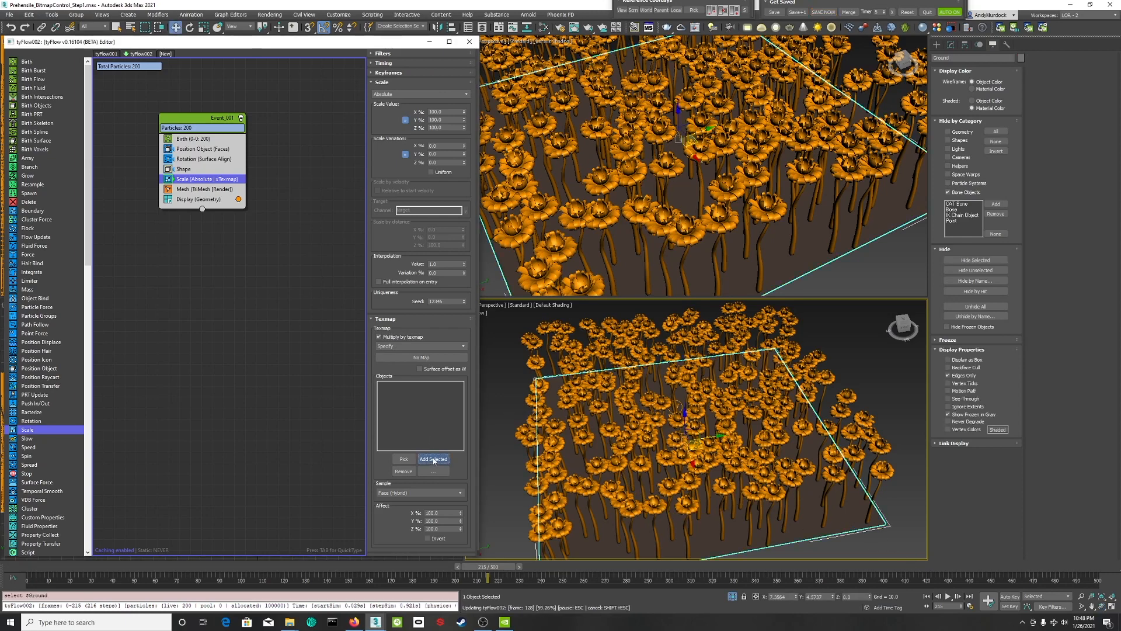
{"action": "left_click_drag", "start_coordinate": [501, 569], "coordinate": [243, 567]}
{"action": "key", "text": "w"}
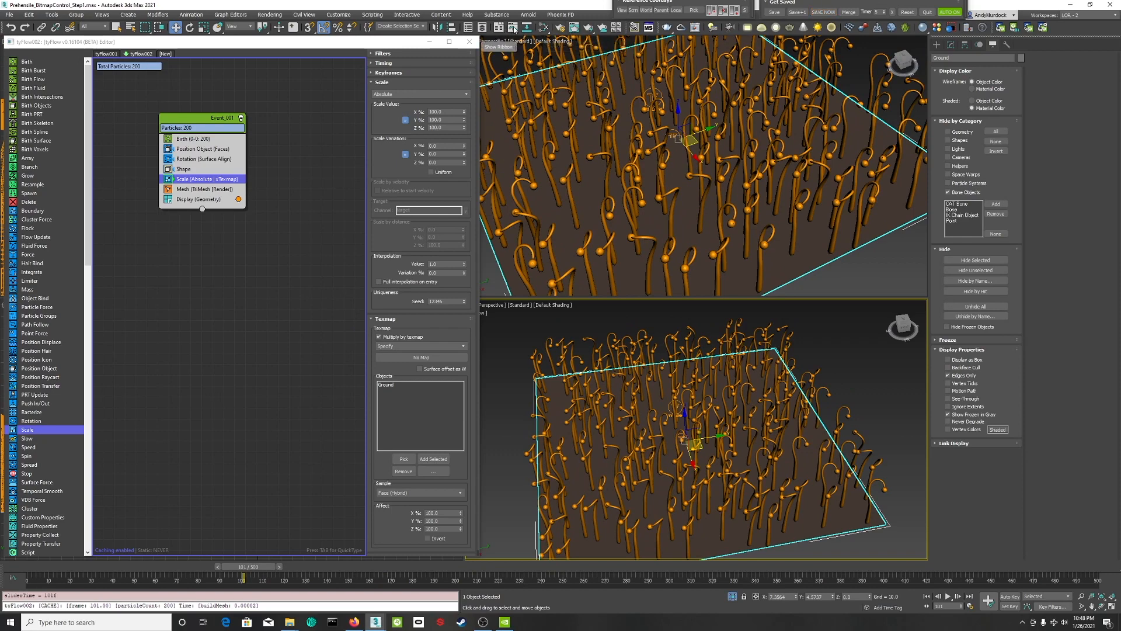
- Create a new node view named View2 in the Slate Material Editor
{"action": "left_click", "coordinate": [543, 27]}
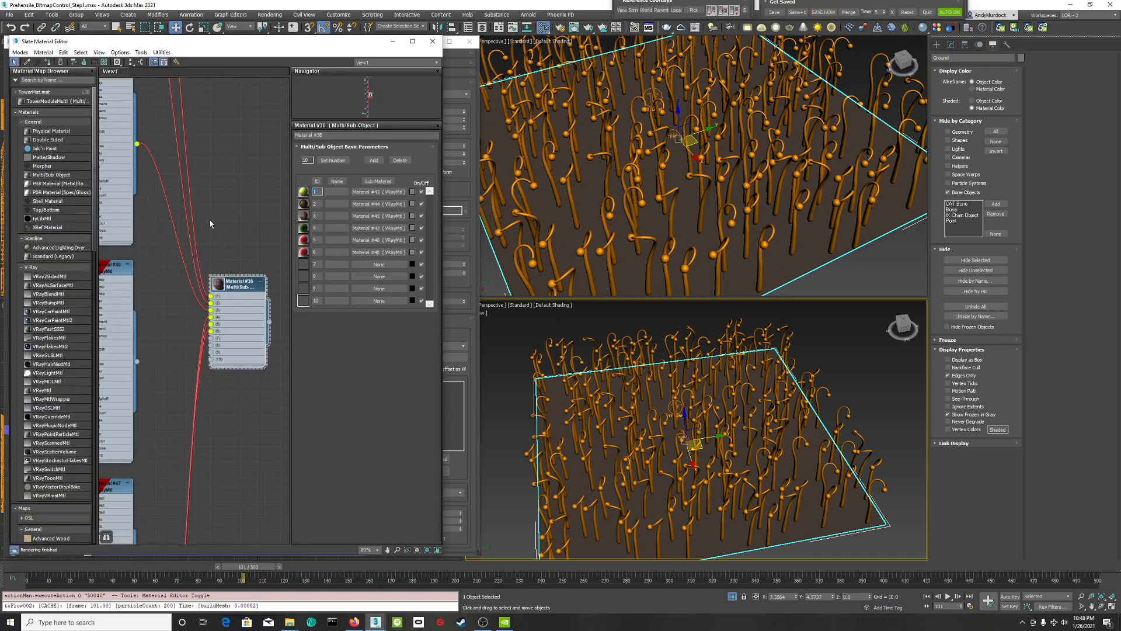
{"action": "right_click", "coordinate": [170, 72]}
{"action": "left_click", "coordinate": [150, 78]}
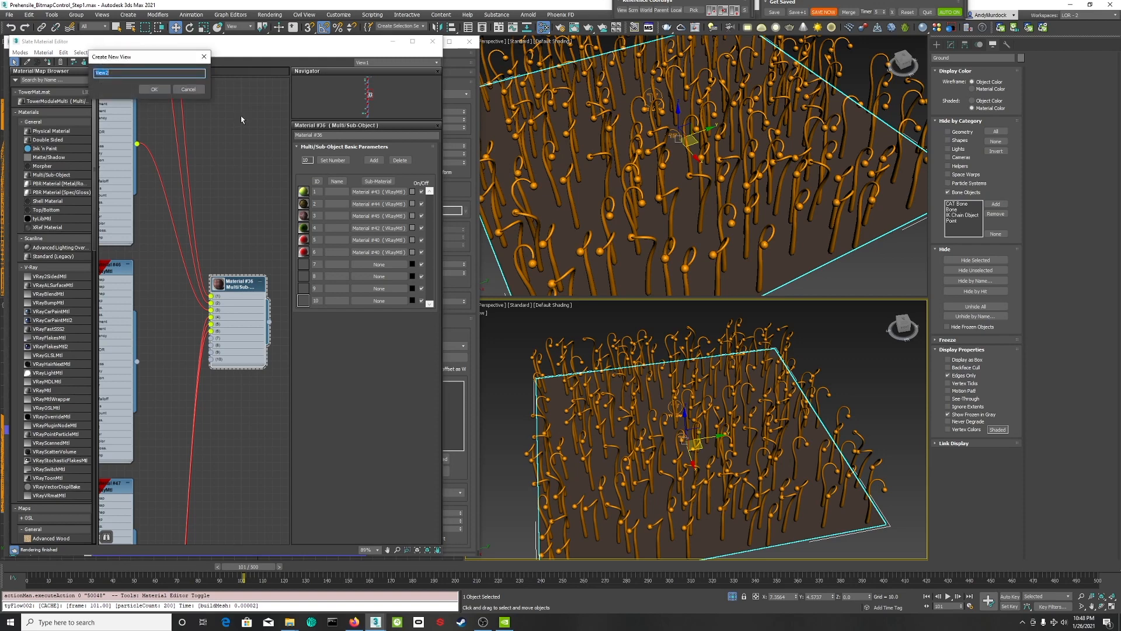
{"action": "left_click", "coordinate": [156, 90]}
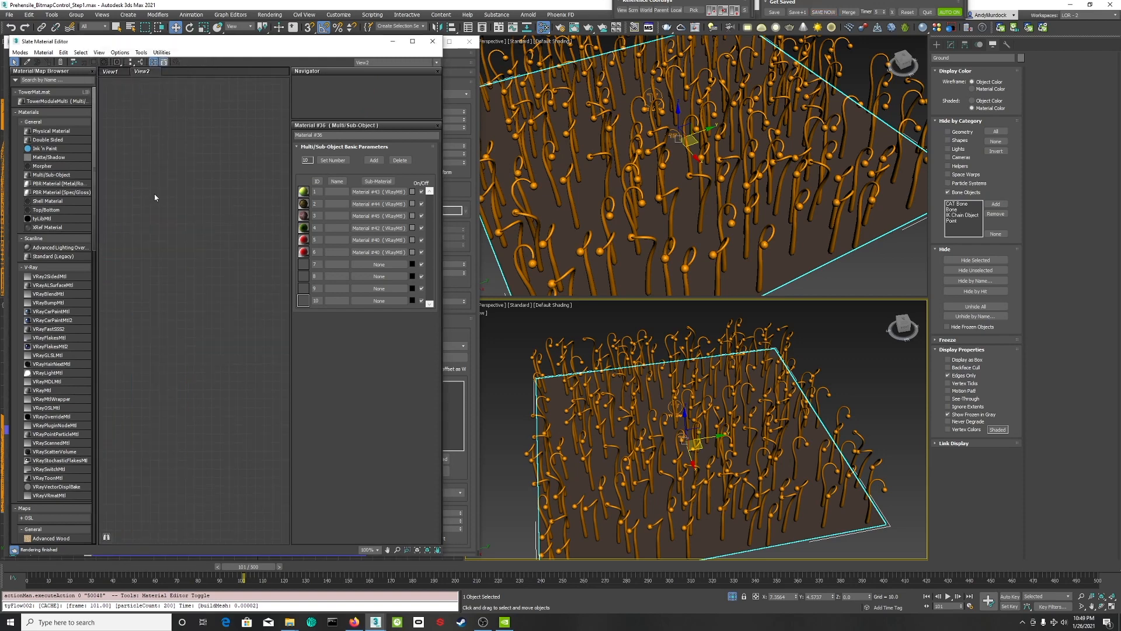
- Add a general Output map to the empty View2 graph
{"action": "right_click", "coordinate": [180, 194]}
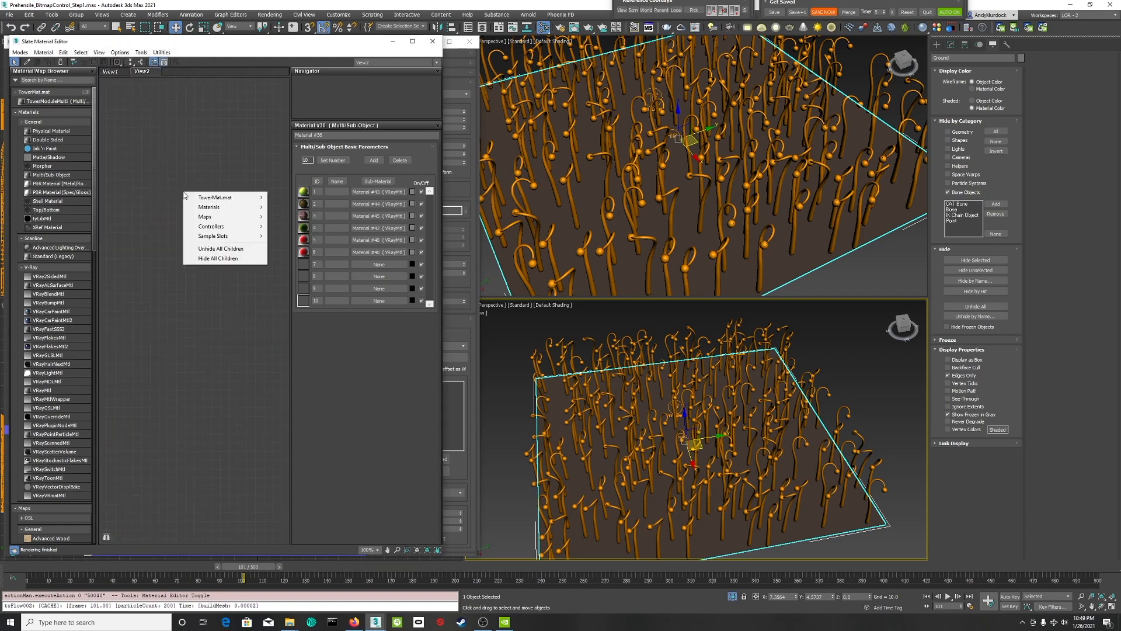
{"action": "mouse_move", "coordinate": [212, 217]}
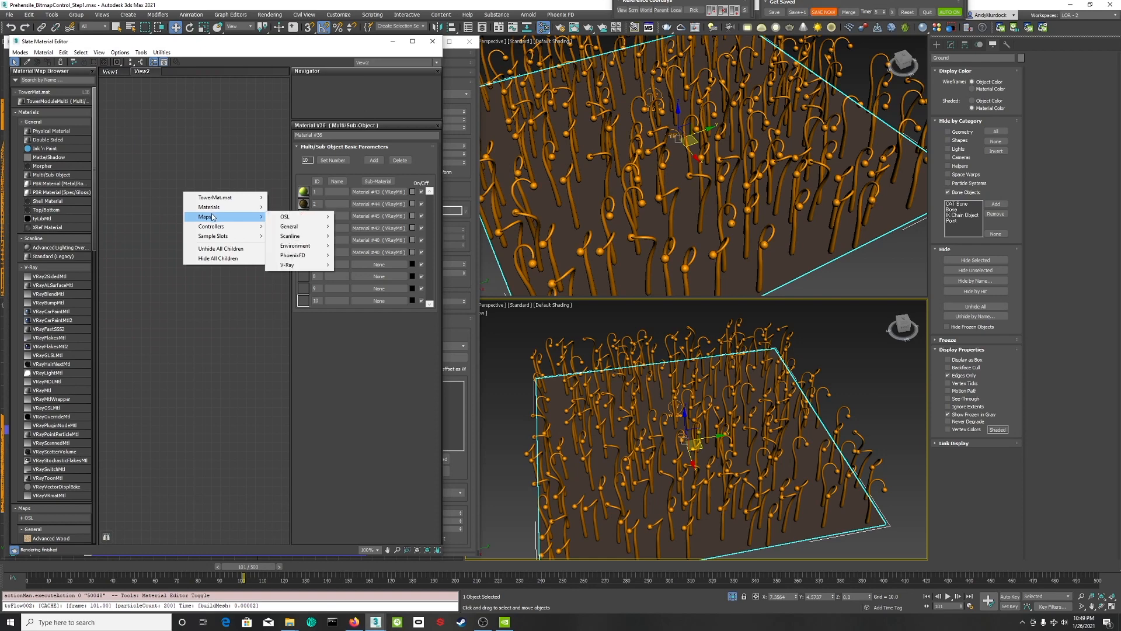
{"action": "mouse_move", "coordinate": [294, 226]}
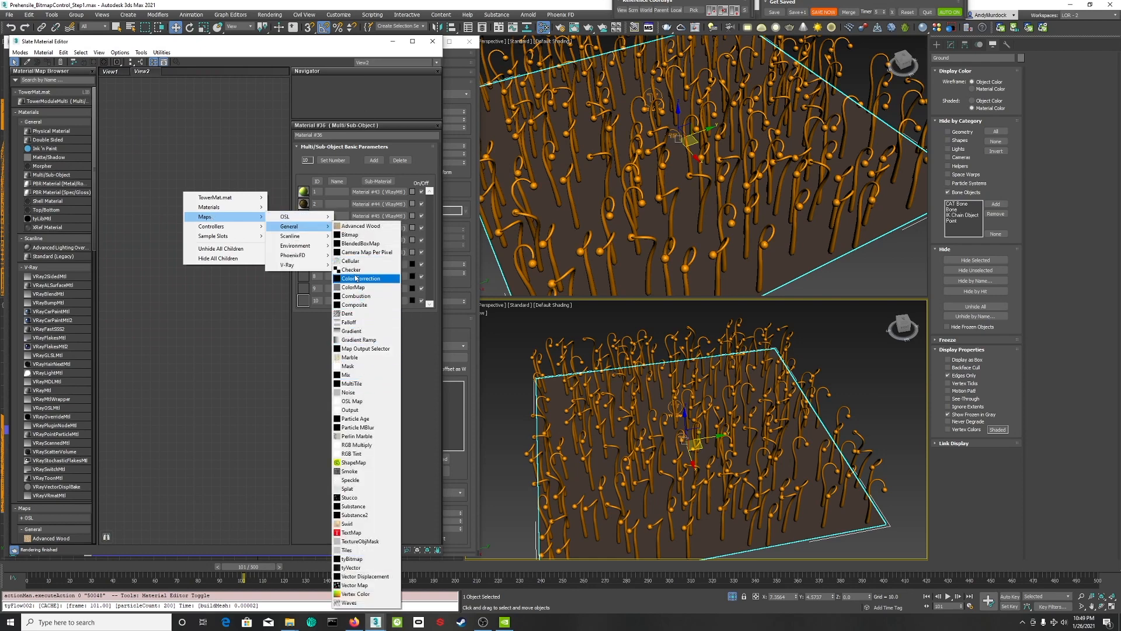
{"action": "left_click", "coordinate": [352, 409]}
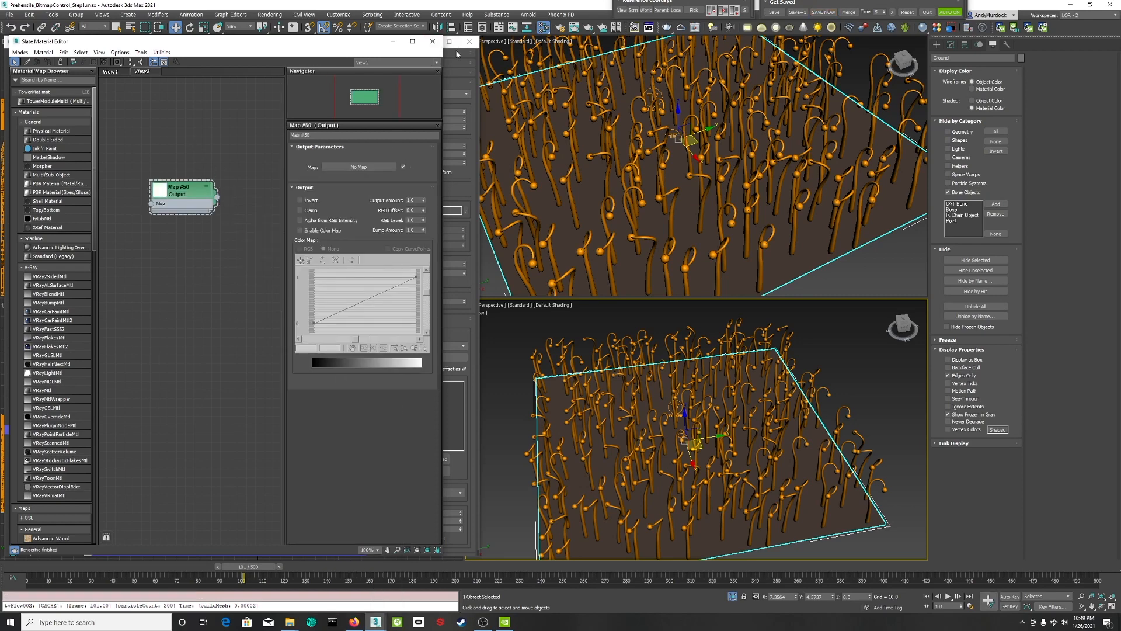
- Arrange the material and tyFlow editors side by side and assign the Output map as an instance to the Scale operator's texmap slot
{"action": "left_click_drag", "start_coordinate": [262, 41], "coordinate": [233, 95]}
{"action": "left_click_drag", "start_coordinate": [328, 47], "coordinate": [801, 51]}
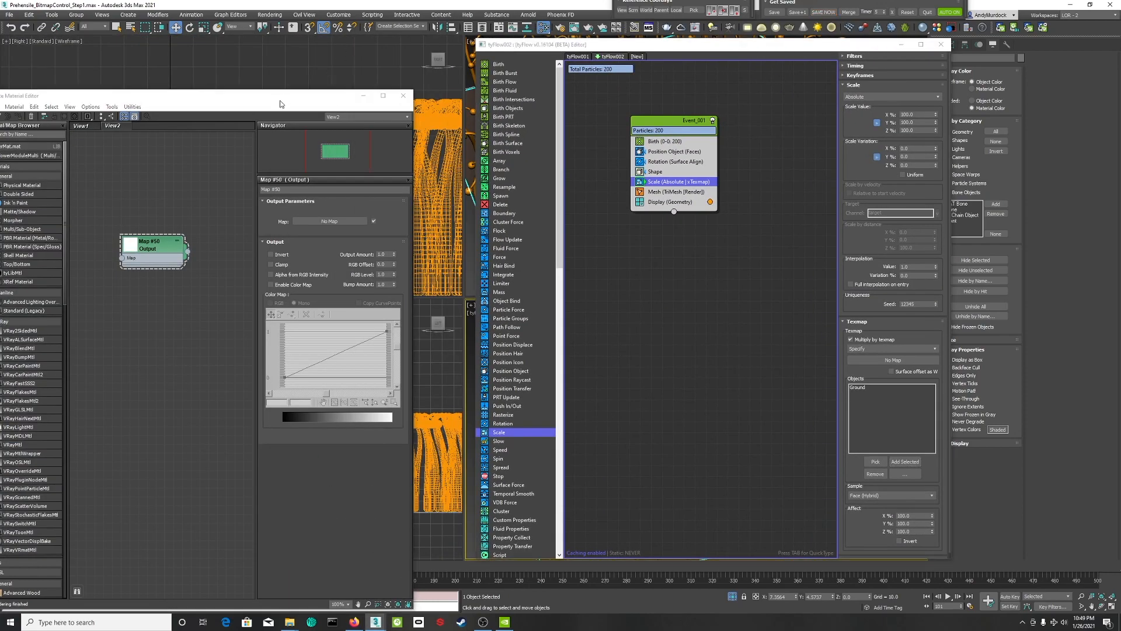
{"action": "left_click_drag", "start_coordinate": [282, 103], "coordinate": [323, 53]}
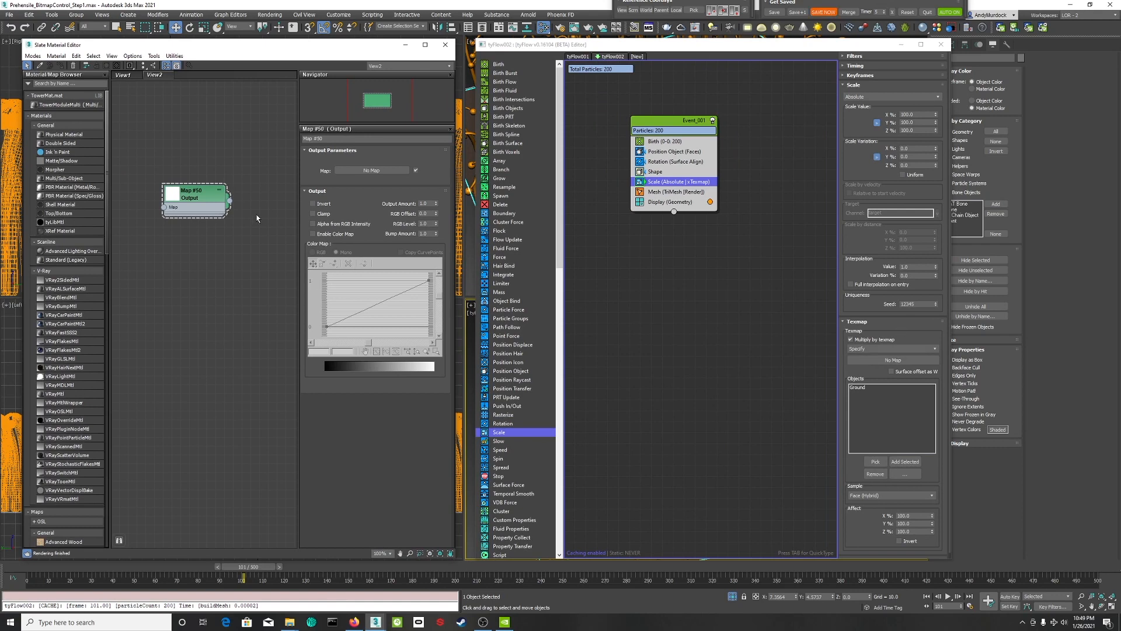
{"action": "left_click_drag", "start_coordinate": [230, 202], "coordinate": [925, 360]}
{"action": "left_click", "coordinate": [693, 328]}
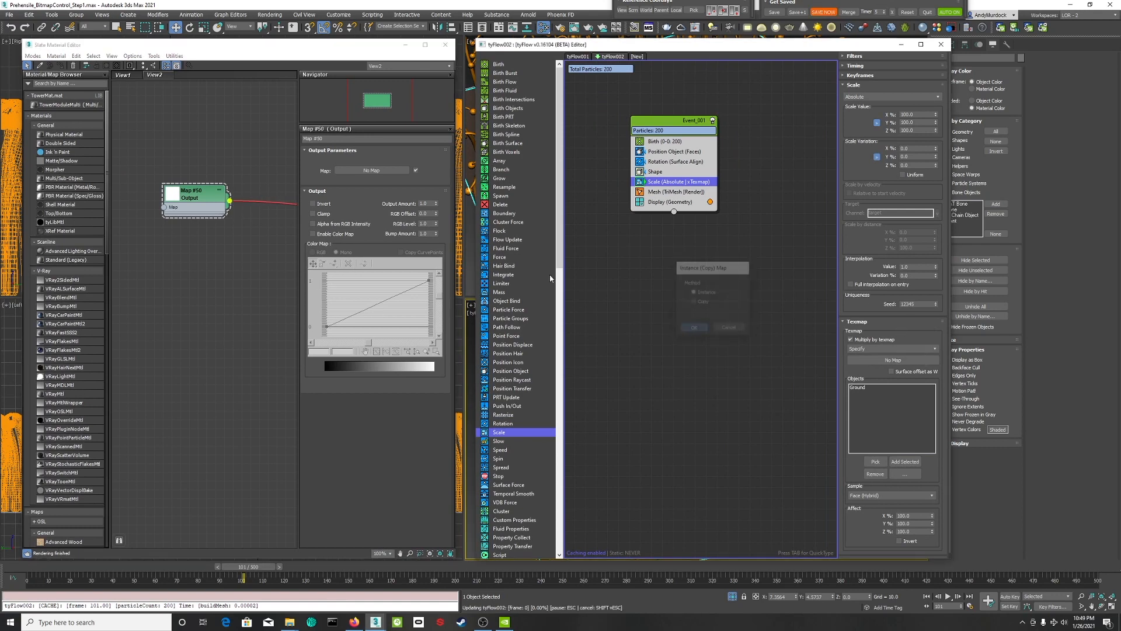
- Reposition the Output map node in the View2 graph and move the tyFlow editor clear of the viewports
{"action": "left_click_drag", "start_coordinate": [204, 198], "coordinate": [239, 198]}
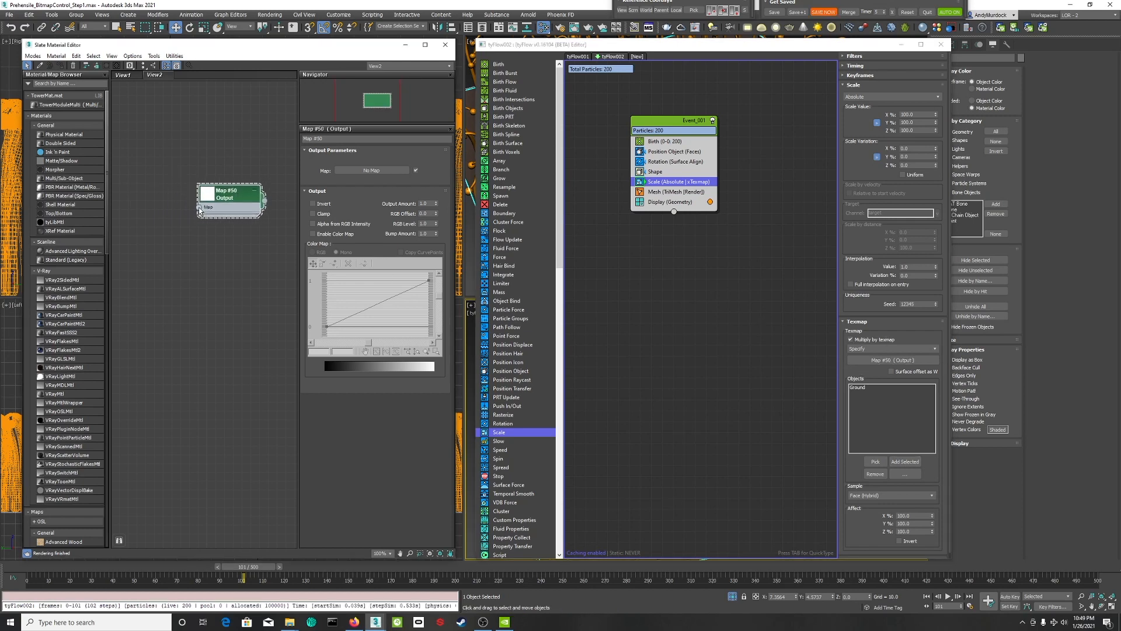
{"action": "left_click_drag", "start_coordinate": [243, 210], "coordinate": [243, 202]}
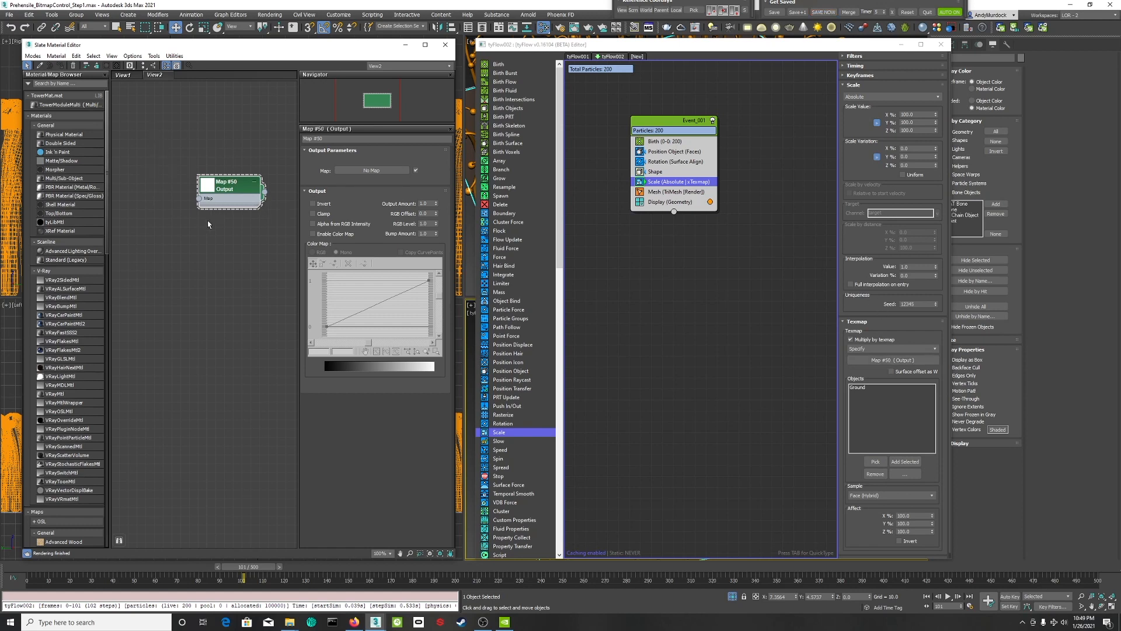
{"action": "left_click_drag", "start_coordinate": [228, 187], "coordinate": [234, 185]}
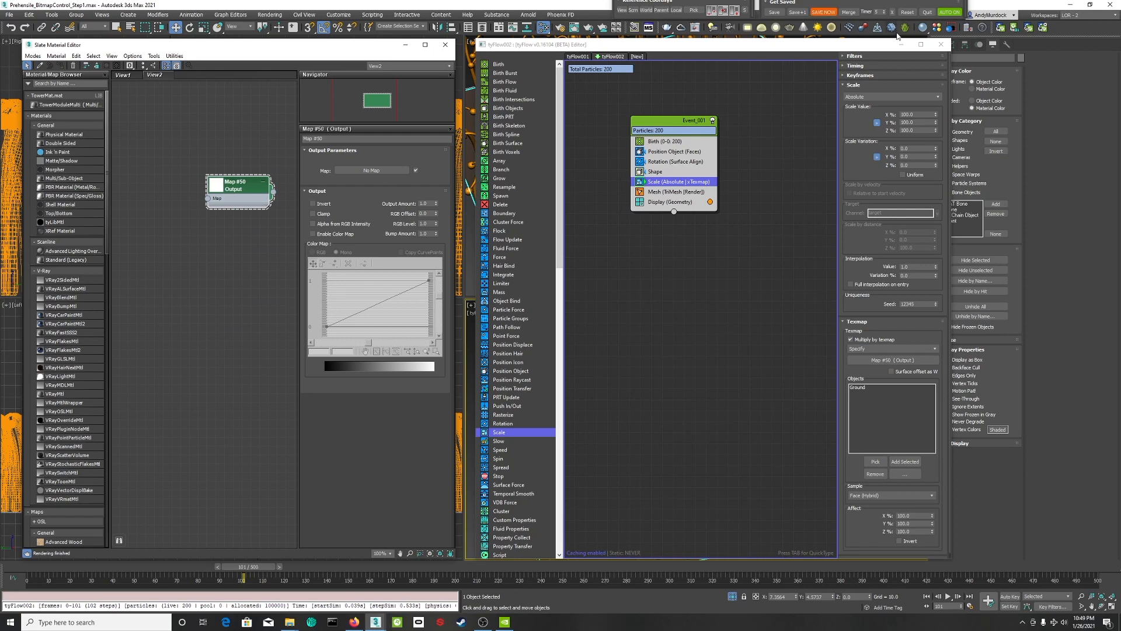
{"action": "left_click_drag", "start_coordinate": [827, 48], "coordinate": [0, 24]}
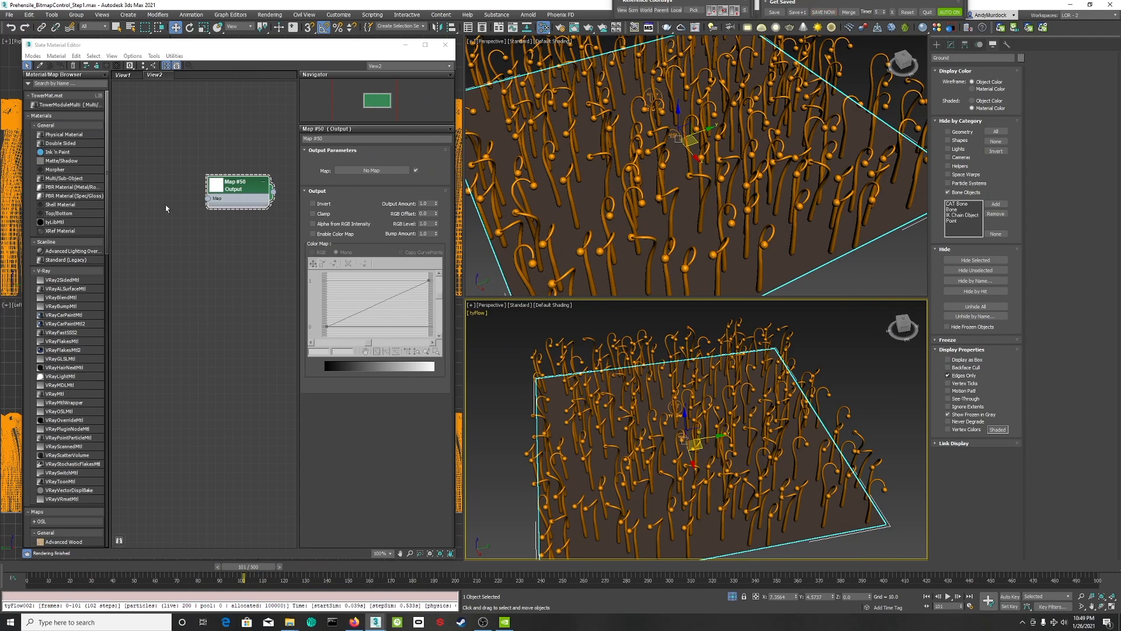
- Add a Gradient Ramp map beside the Output node and connect it to the Output node's Map input
{"action": "left_click_drag", "start_coordinate": [230, 195], "coordinate": [248, 231]}
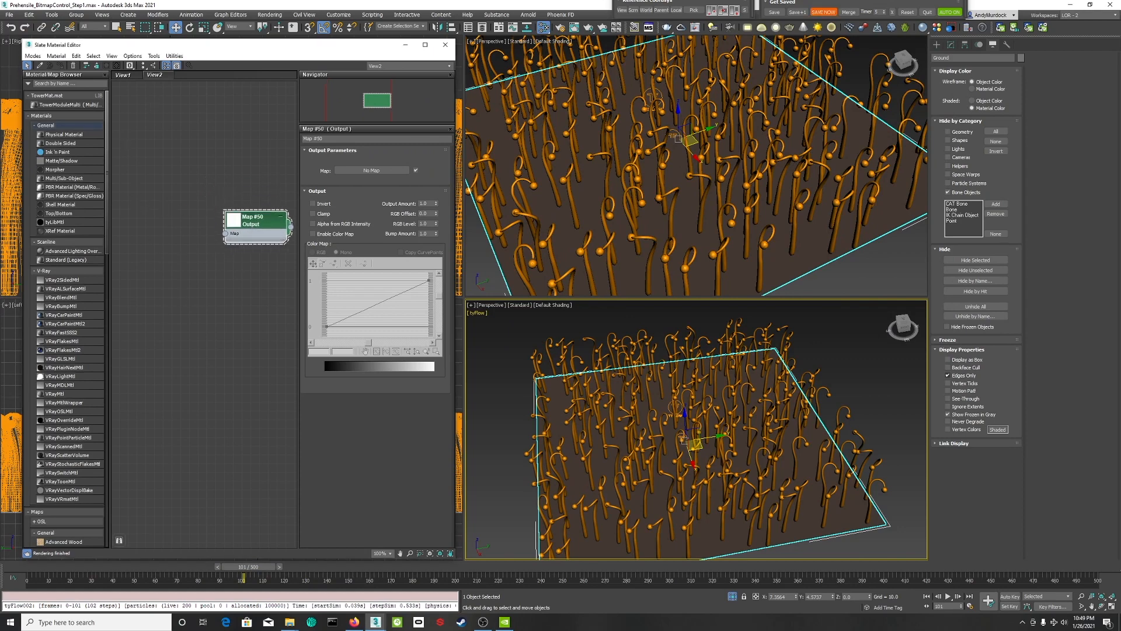
{"action": "scroll", "coordinate": [80, 274], "scroll_direction": "down", "scroll_amount": 10}
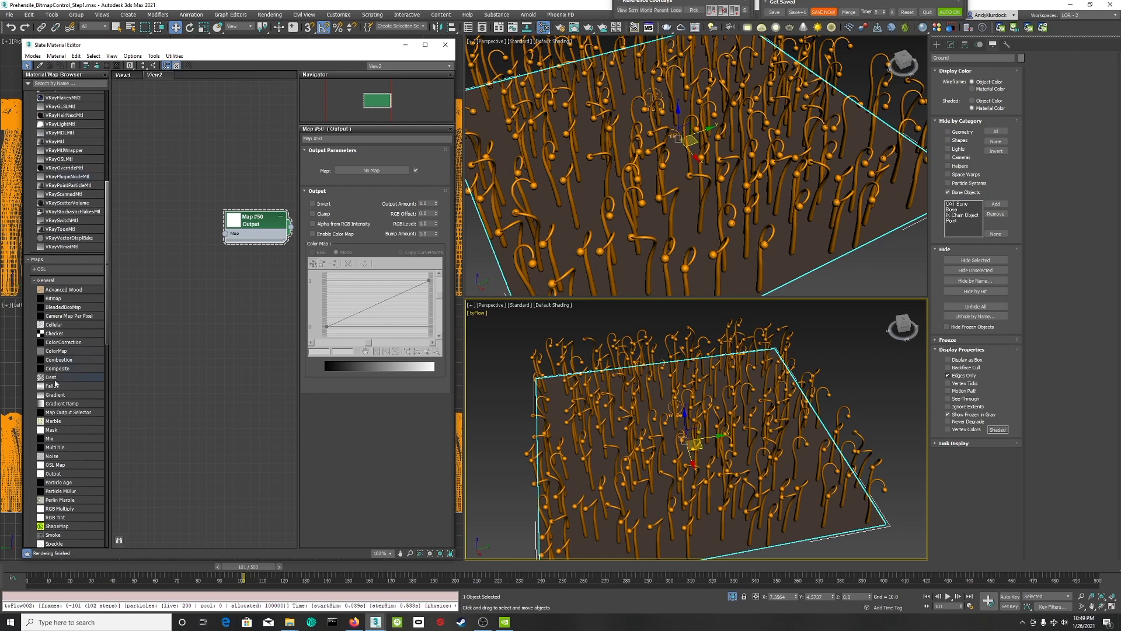
{"action": "left_click_drag", "start_coordinate": [197, 278], "coordinate": [134, 208]}
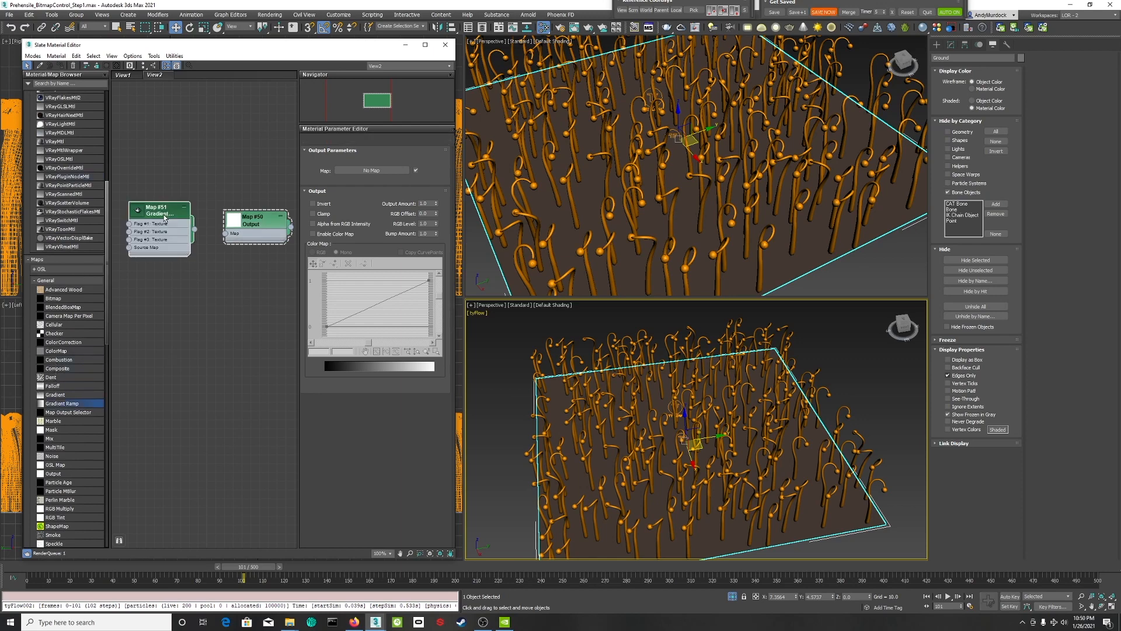
{"action": "double_click", "coordinate": [157, 209]}
{"action": "left_click_drag", "start_coordinate": [195, 230], "coordinate": [225, 233]}
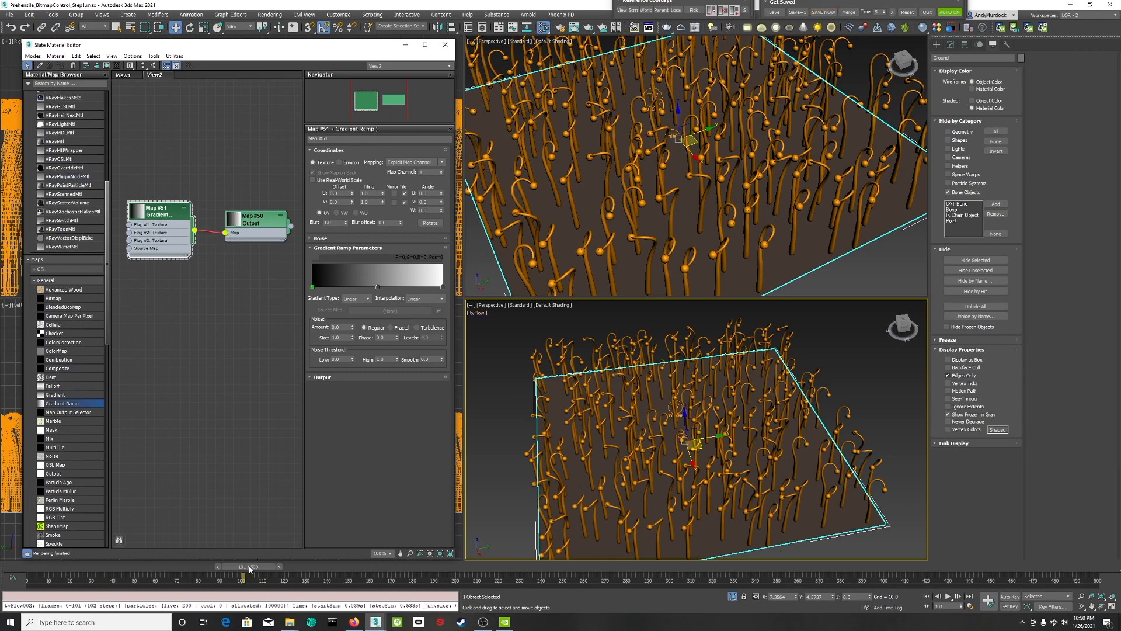
- Examine how the gradient varies the flower heights across the Ground plane at several frames, from a side view and an elevated view
{"action": "mouse_move", "coordinate": [250, 569]}
{"action": "left_mouse_down"}
{"action": "mouse_move", "coordinate": [145, 560]}
{"action": "mouse_move", "coordinate": [36, 569]}
{"action": "mouse_move", "coordinate": [262, 583]}
{"action": "left_mouse_up"}
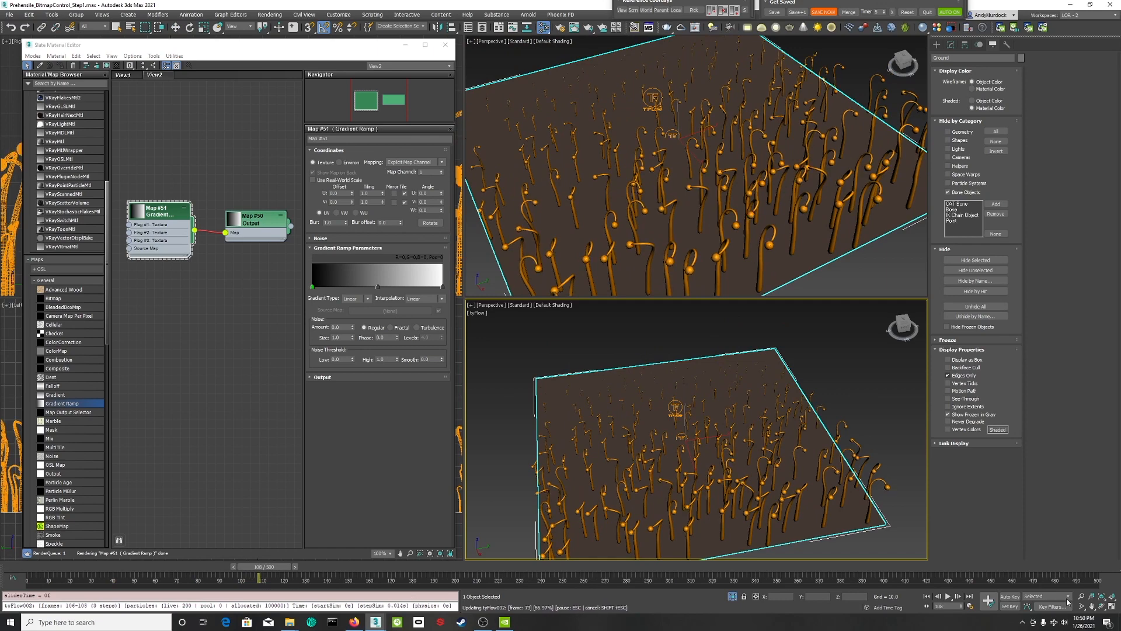
{"action": "left_click", "coordinate": [1102, 607]}
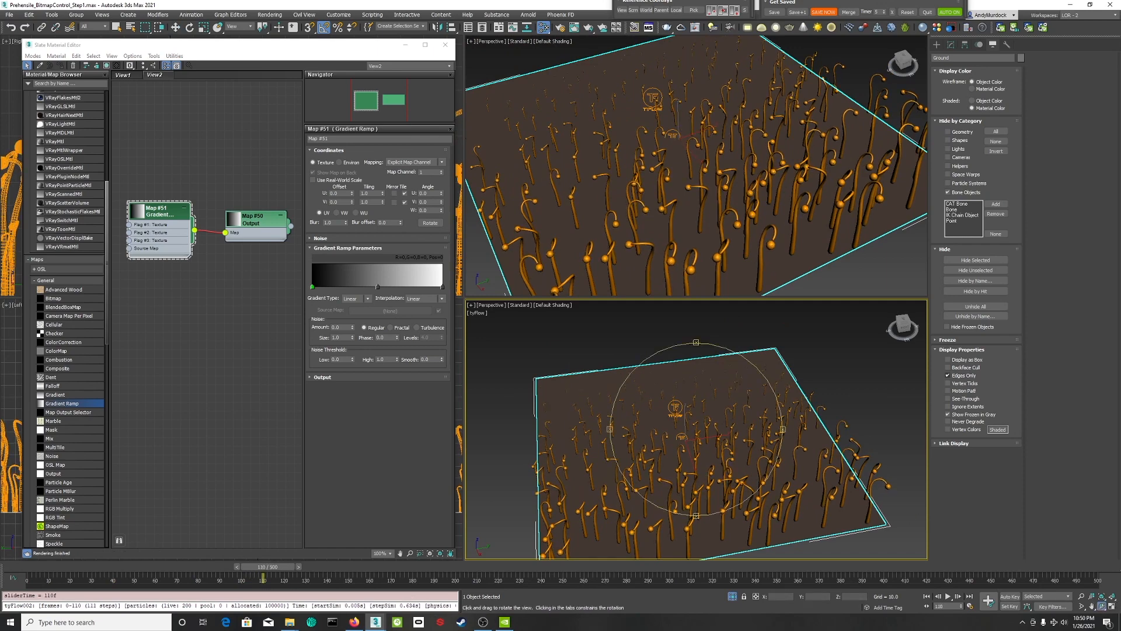
{"action": "left_click_drag", "start_coordinate": [677, 445], "coordinate": [743, 411]}
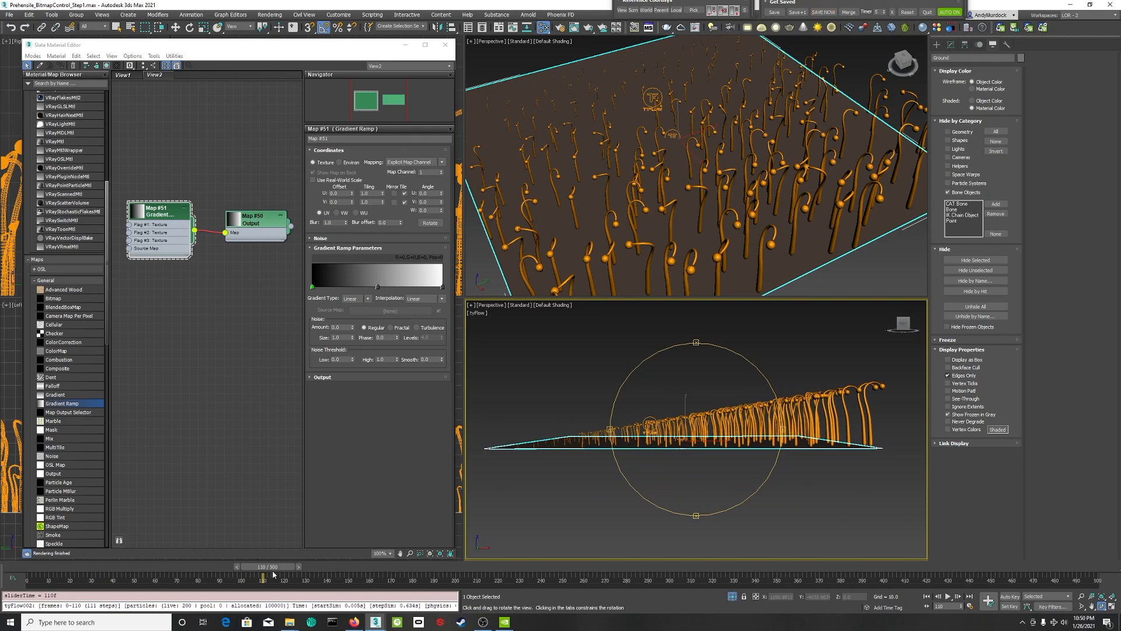
{"action": "left_click_drag", "start_coordinate": [262, 568], "coordinate": [357, 578]}
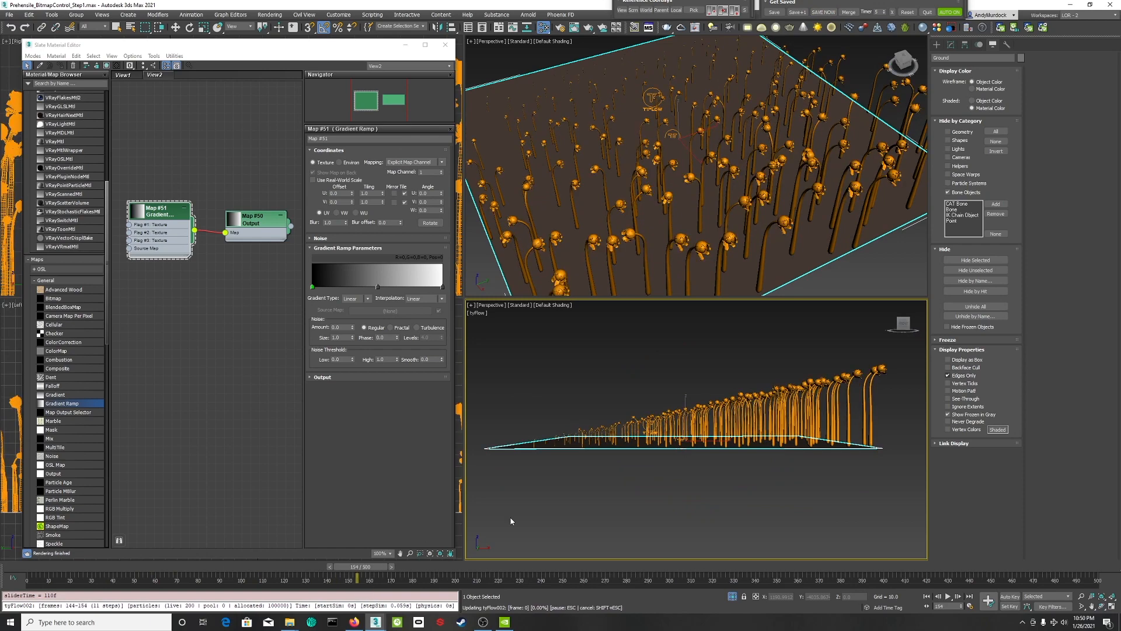
{"action": "key", "text": "ctrl+r"}
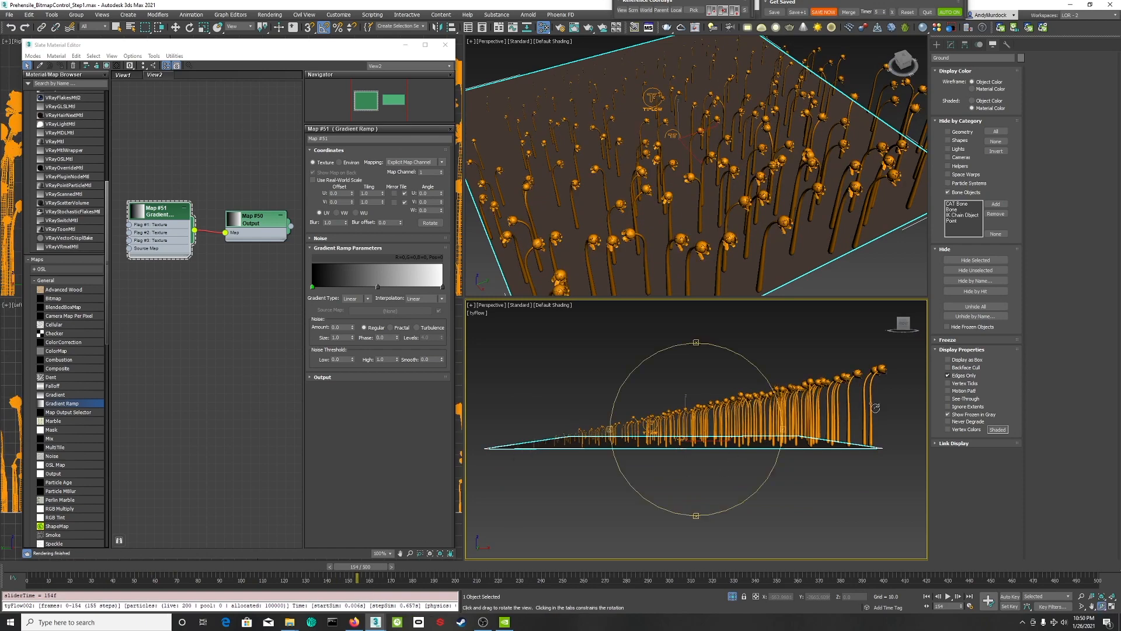
{"action": "left_click_drag", "start_coordinate": [852, 438], "coordinate": [783, 438]}
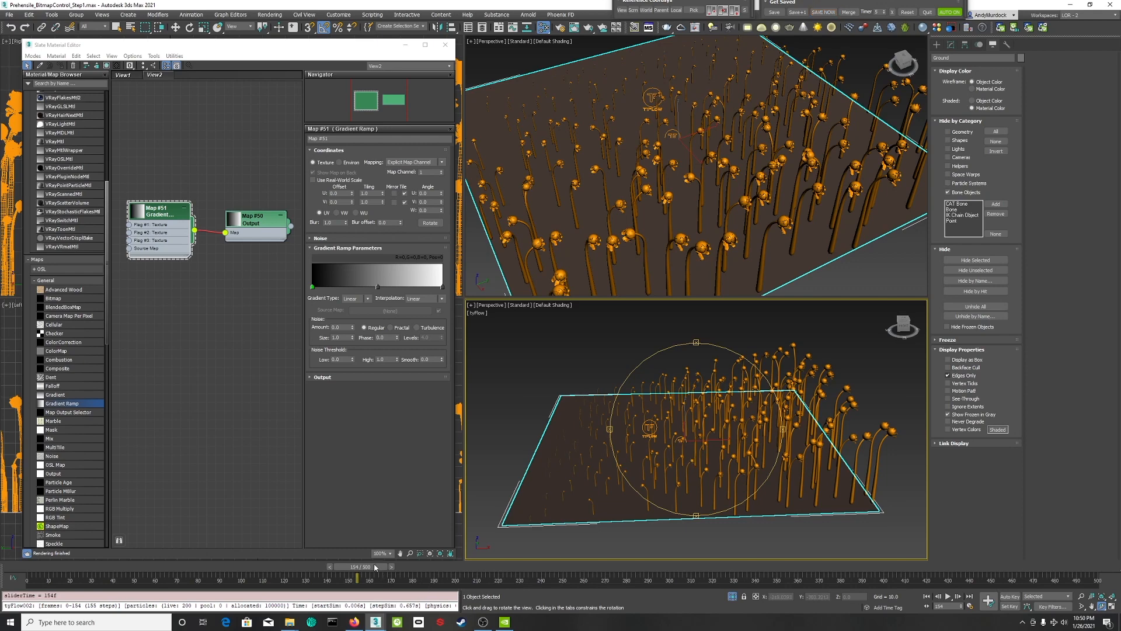
{"action": "left_click_drag", "start_coordinate": [375, 567], "coordinate": [337, 568]}
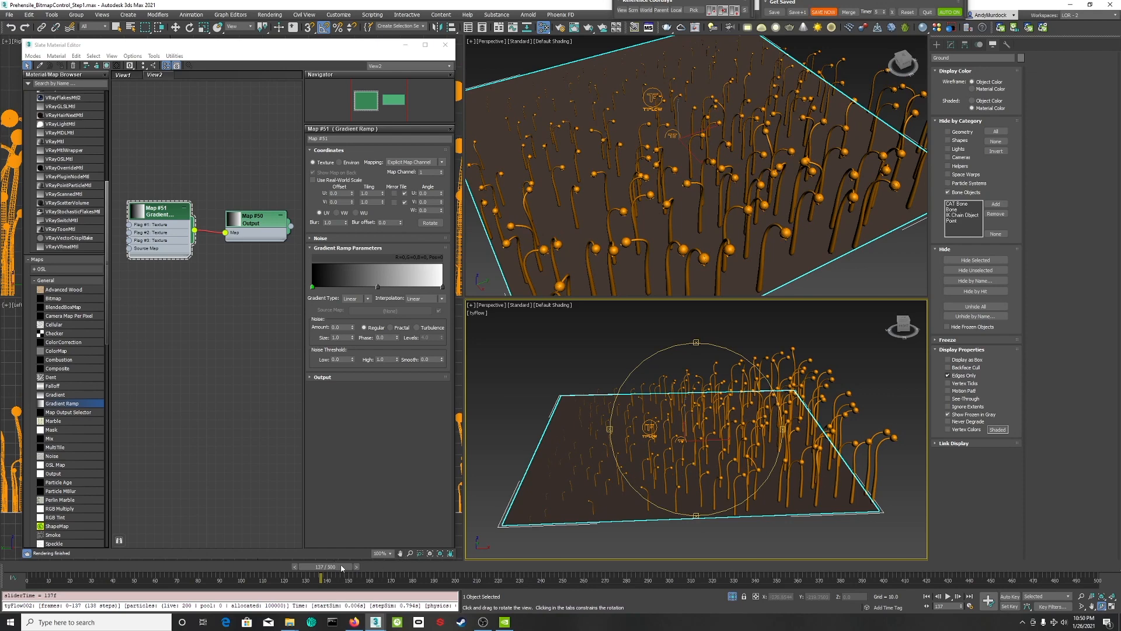
{"action": "mouse_move", "coordinate": [342, 568]}
{"action": "left_mouse_down"}
{"action": "mouse_move", "coordinate": [199, 567]}
{"action": "mouse_move", "coordinate": [339, 567]}
{"action": "left_mouse_up"}
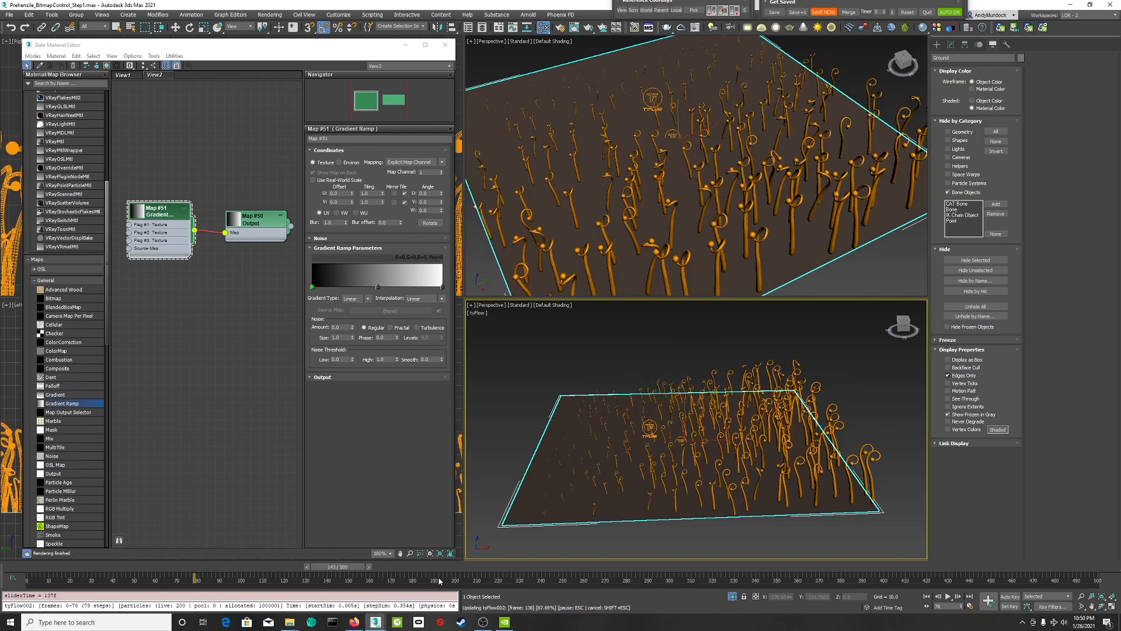
{"action": "left_click_drag", "start_coordinate": [440, 580], "coordinate": [444, 582]}
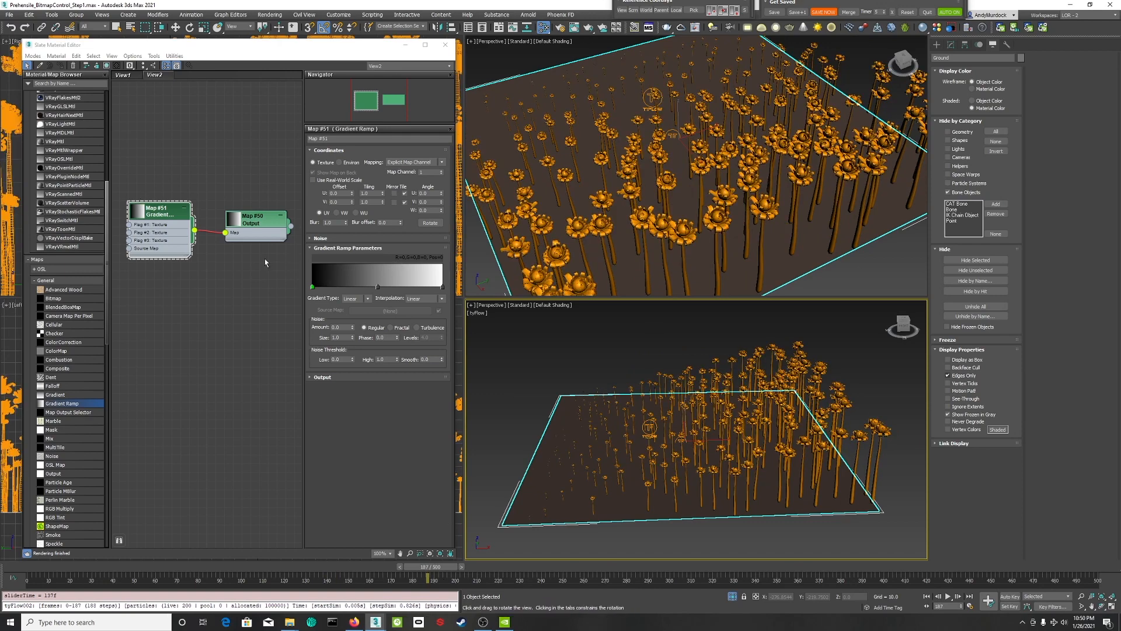
- Inspect the smallest flowers up close, check the growth at other frames, and reframe the perspective view on the Ground plane
{"action": "scroll", "coordinate": [265, 262], "scroll_direction": "up", "scroll_amount": 1}
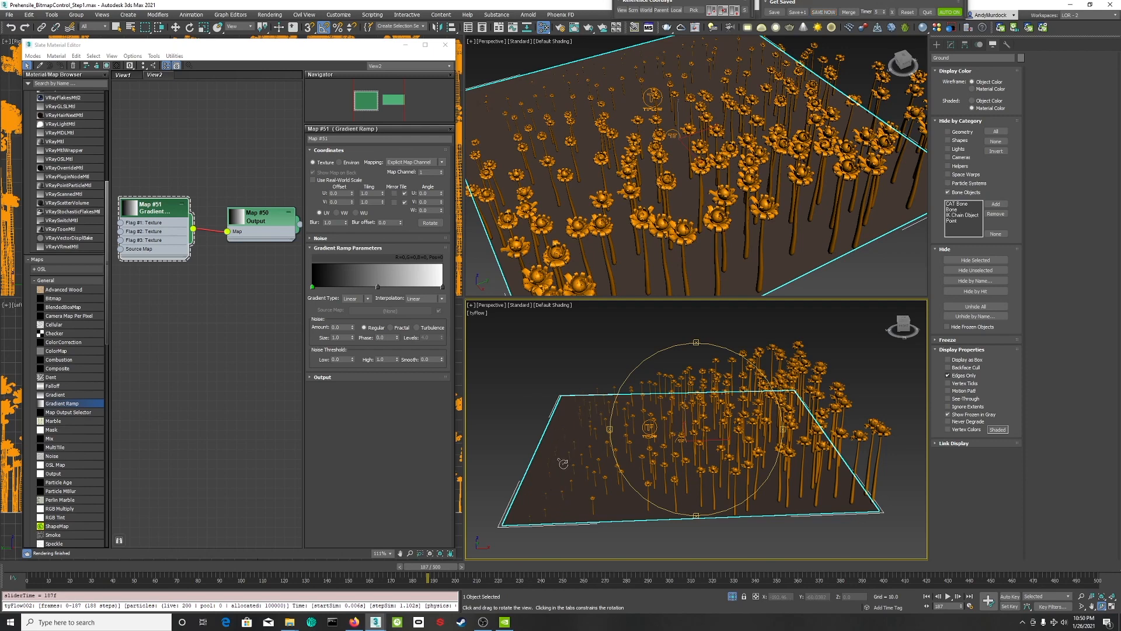
{"action": "scroll", "coordinate": [578, 459], "scroll_direction": "up", "scroll_amount": 5}
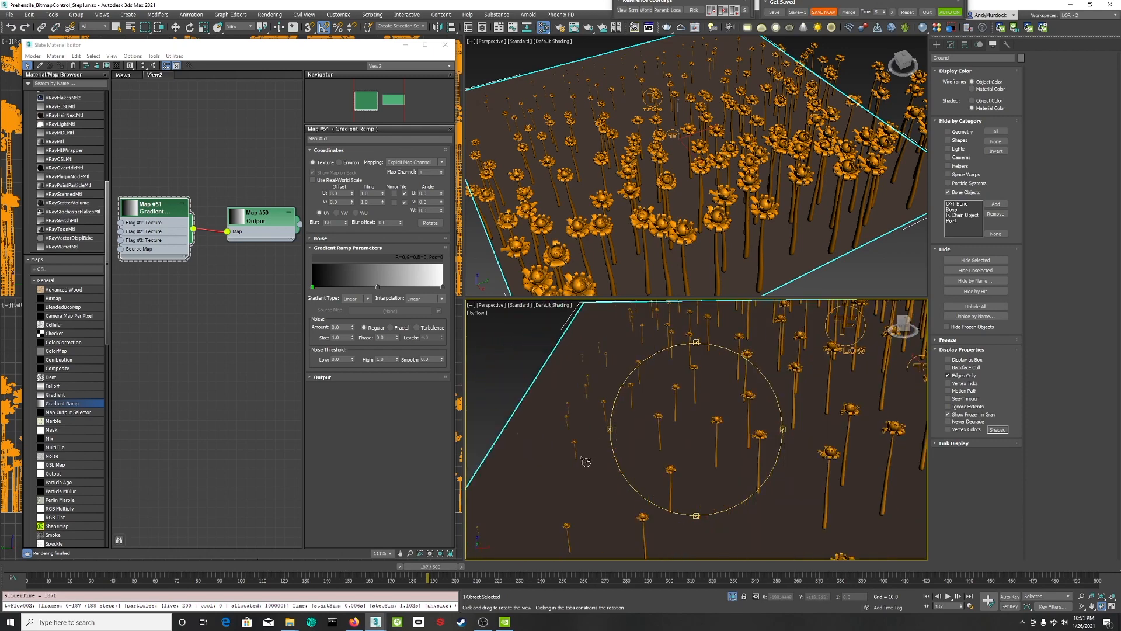
{"action": "left_click_drag", "start_coordinate": [427, 567], "coordinate": [162, 566]}
{"action": "left_click_drag", "start_coordinate": [268, 578], "coordinate": [371, 578]}
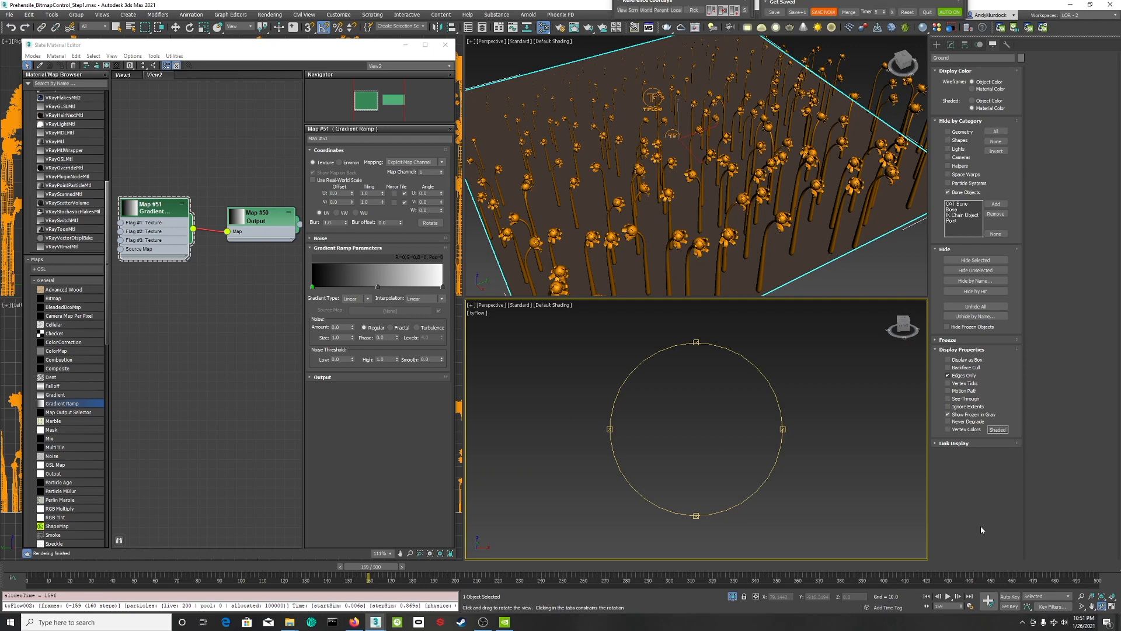
{"action": "key", "text": "z"}
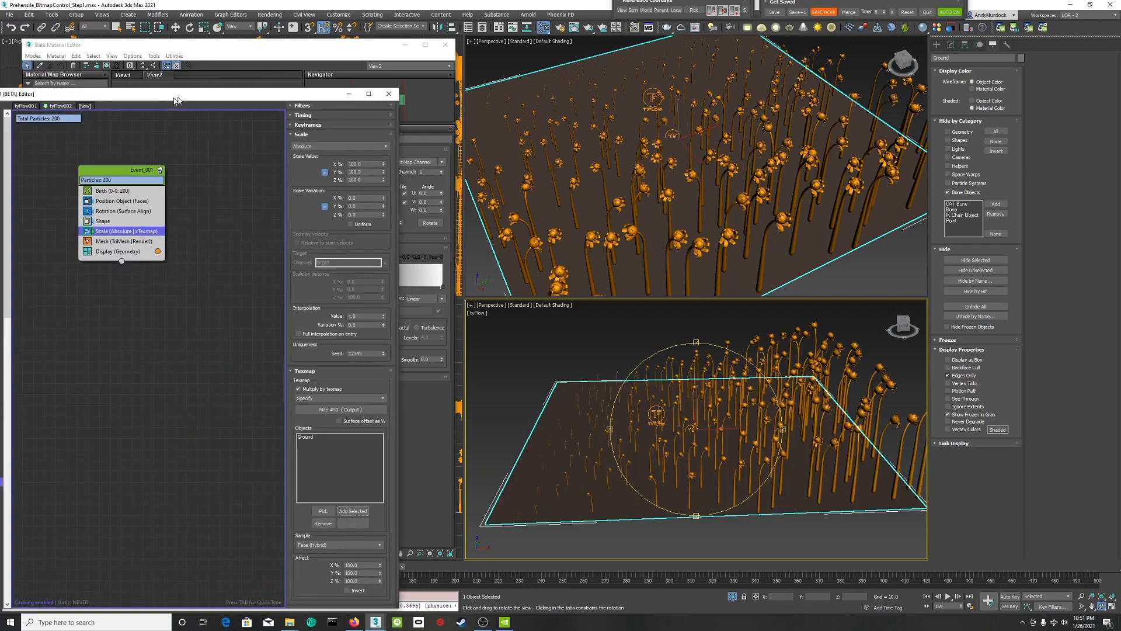
- Bring the tyFlow editor beside the viewports and insert a Surface Test operator between Rotation and Shape in Event_001
{"action": "left_click_drag", "start_coordinate": [171, 99], "coordinate": [263, 56]}
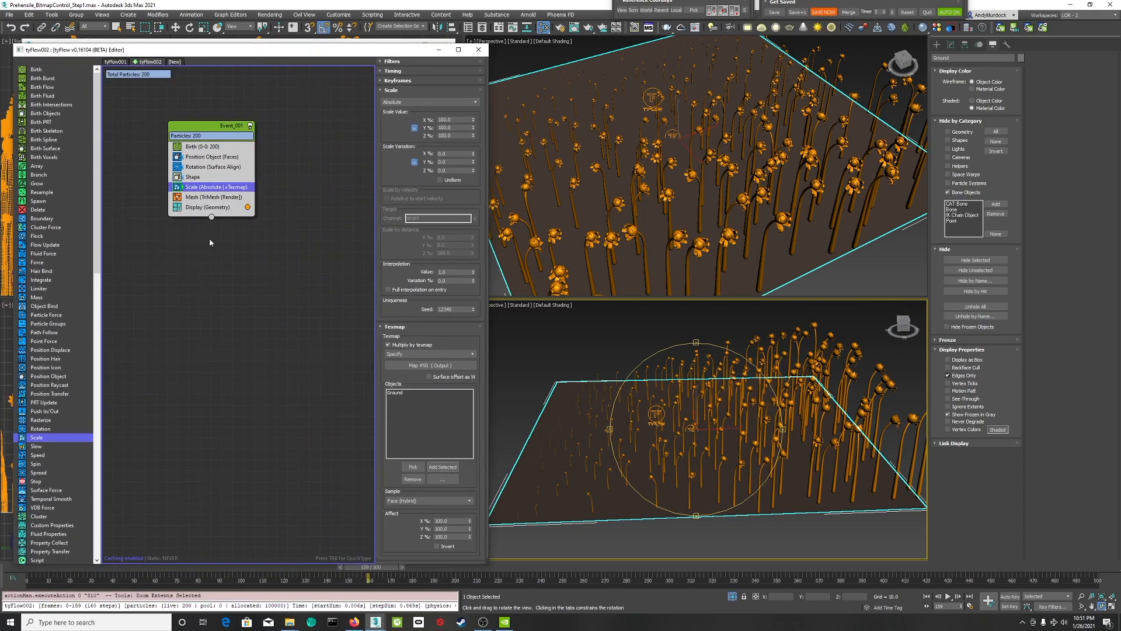
{"action": "left_click", "coordinate": [209, 240]}
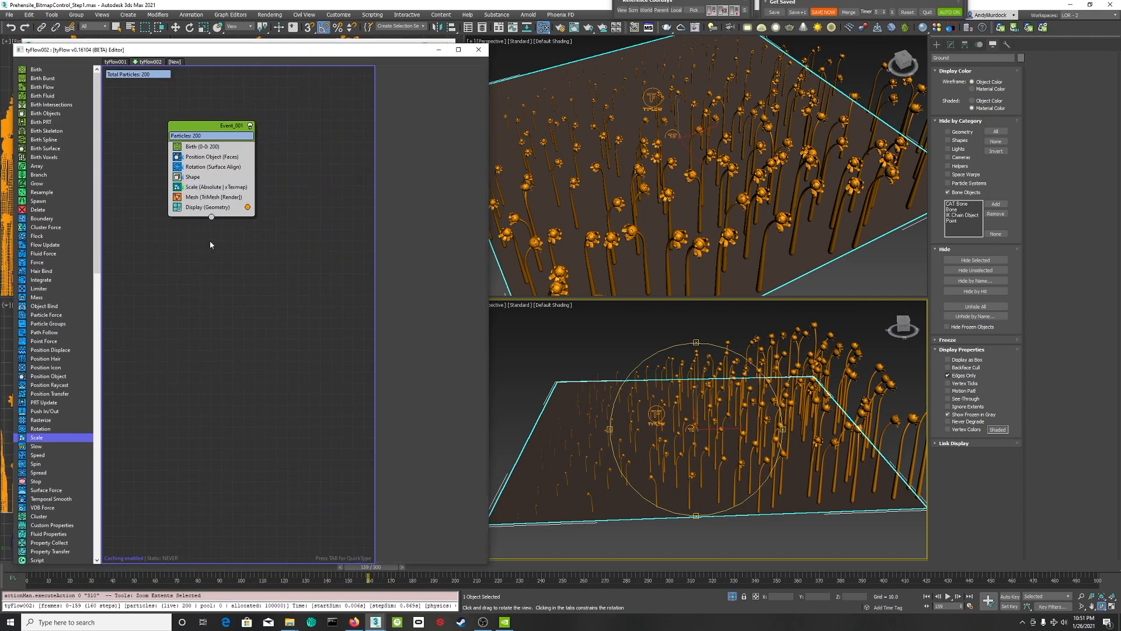
{"action": "left_click", "coordinate": [96, 311]}
{"action": "left_click_drag", "start_coordinate": [97, 311], "coordinate": [101, 481]}
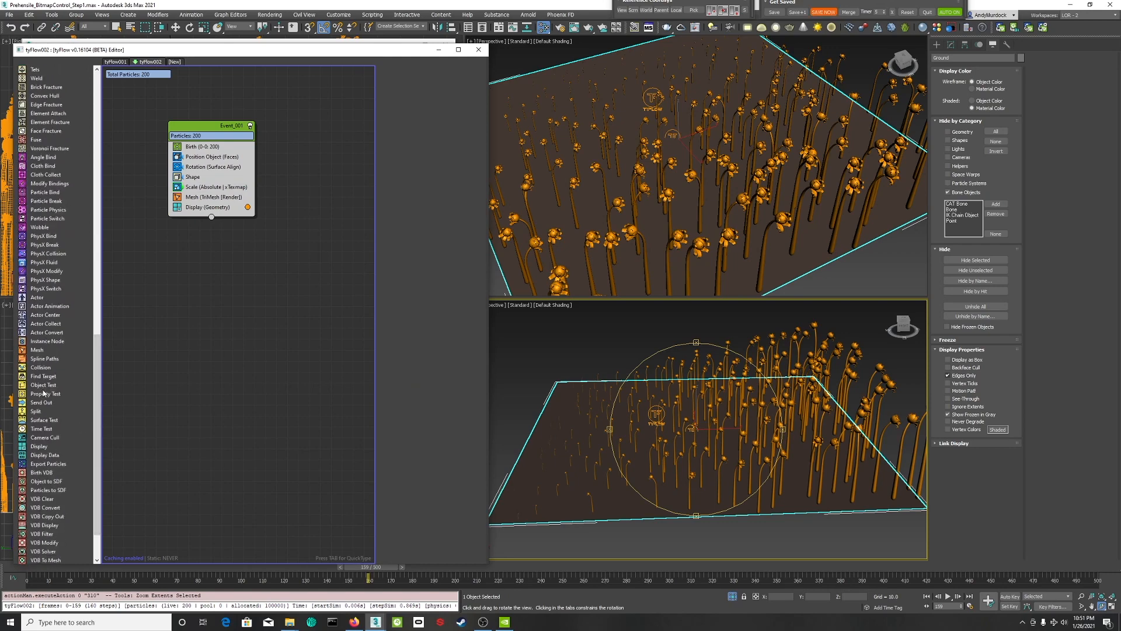
{"action": "left_click_drag", "start_coordinate": [47, 418], "coordinate": [199, 177]}
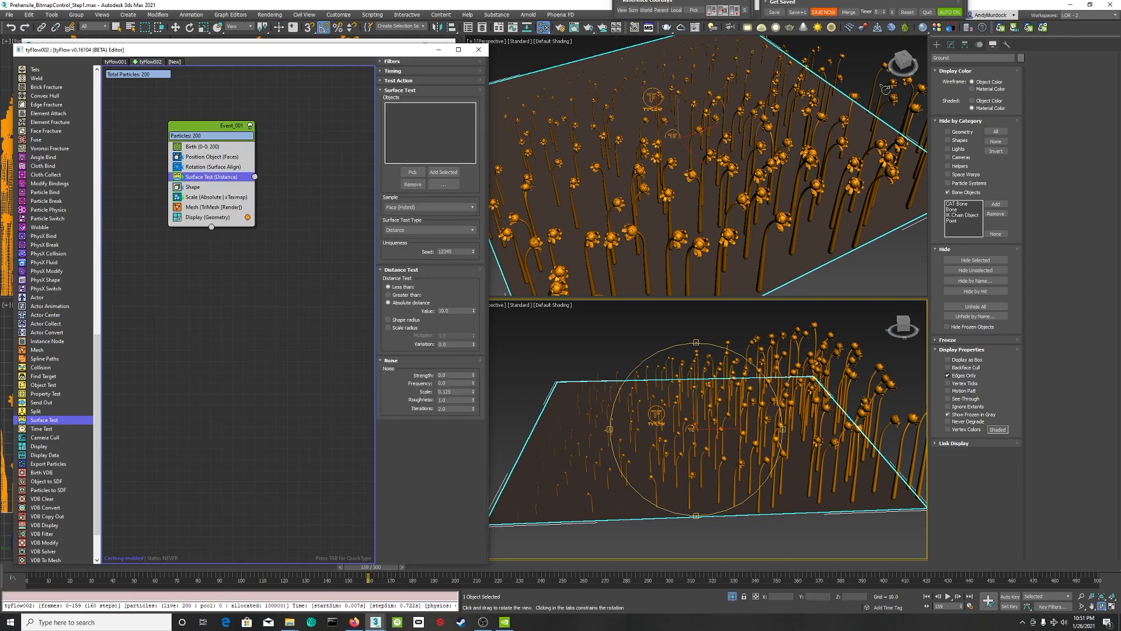
- Add the Ground plane to the Surface Test's objects and set the surface test type to Texture
{"action": "left_click", "coordinate": [444, 172]}
{"action": "left_click", "coordinate": [524, 469]}
{"action": "left_click", "coordinate": [419, 72]}
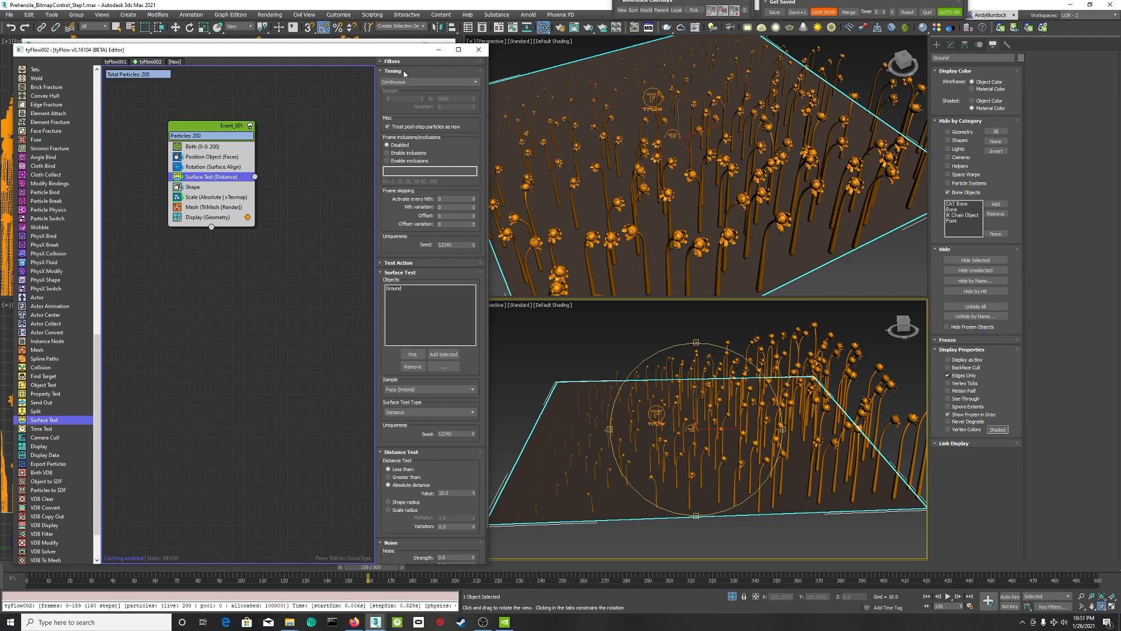
{"action": "left_click", "coordinate": [396, 72]}
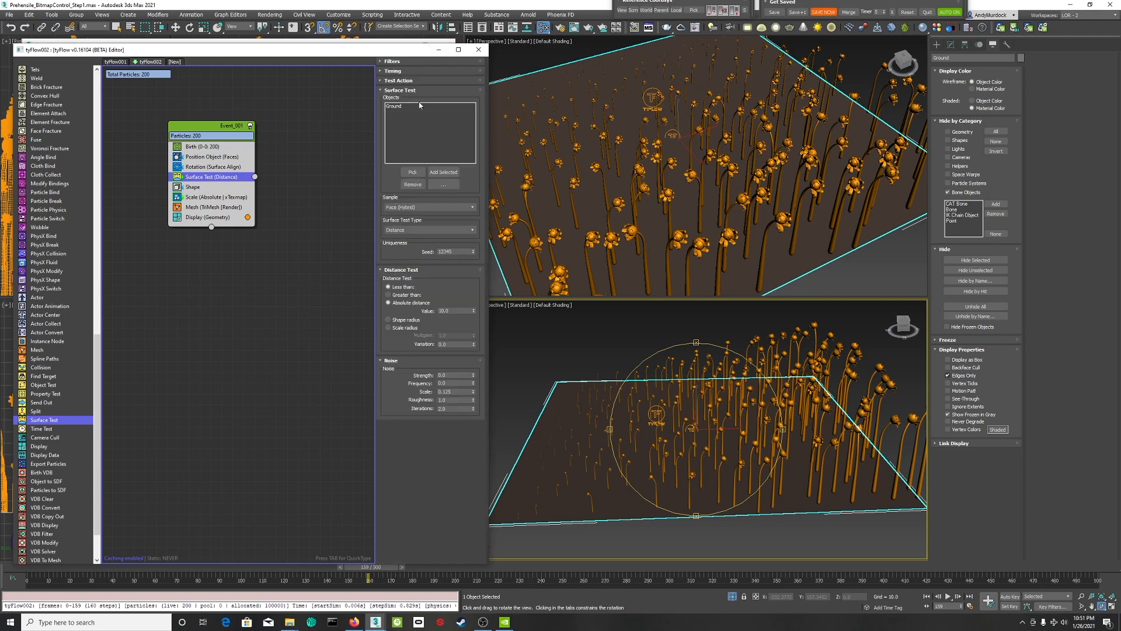
{"action": "left_click", "coordinate": [393, 230]}
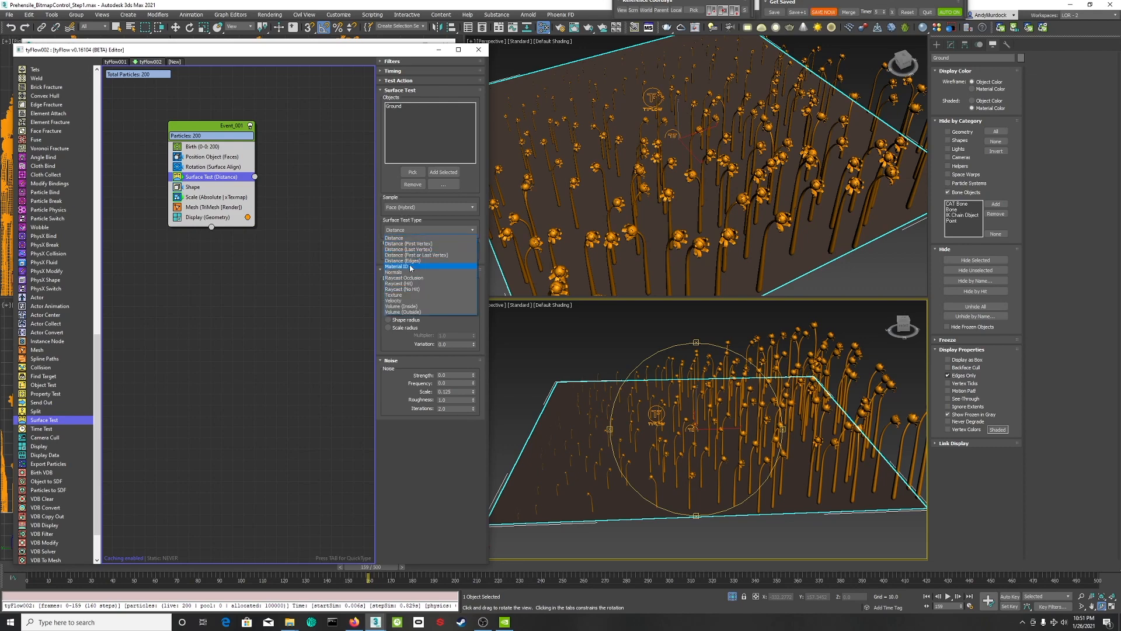
{"action": "left_click", "coordinate": [399, 296]}
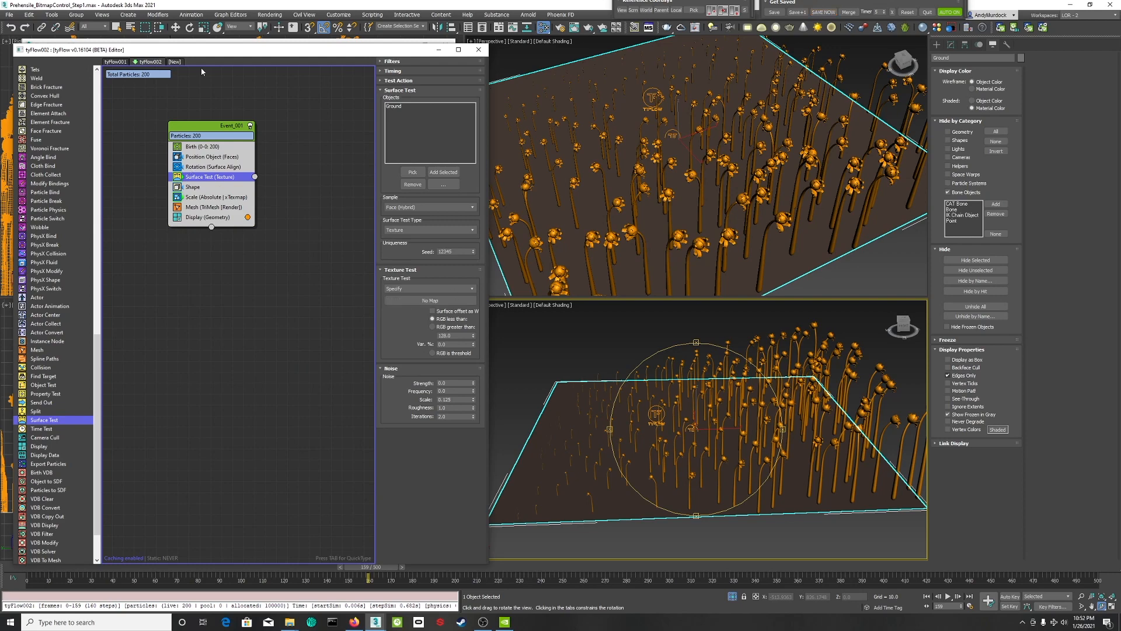
- Assign the Output map from the Slate Material Editor to the Surface Test's texture map slot, and return to the tyFlow editor
{"action": "key", "text": "m"}
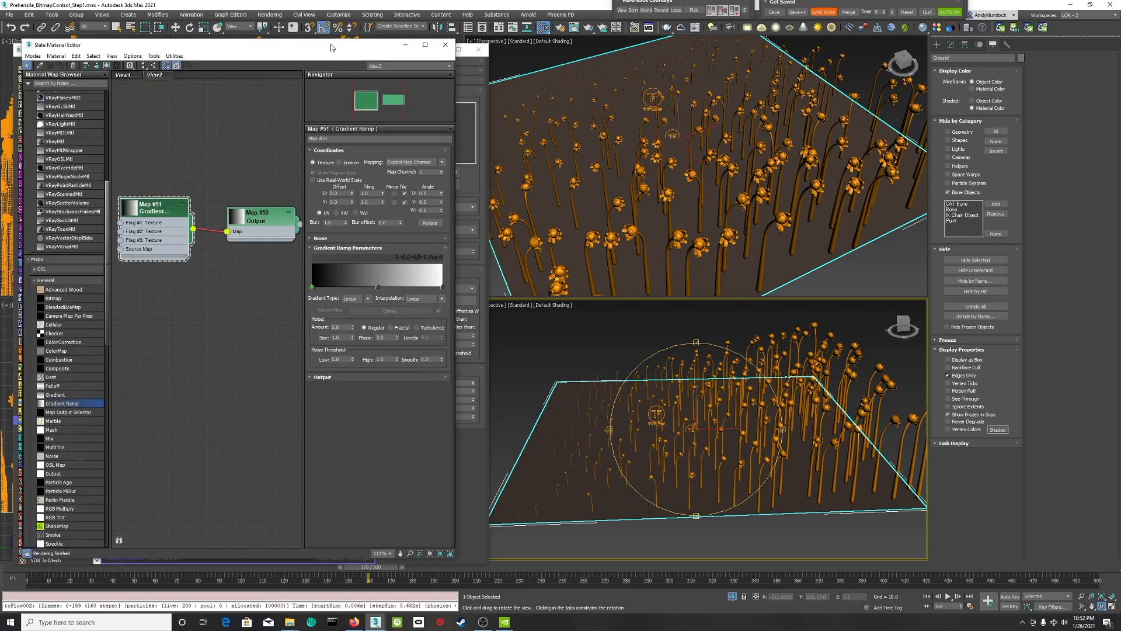
{"action": "left_click_drag", "start_coordinate": [331, 46], "coordinate": [779, 71]}
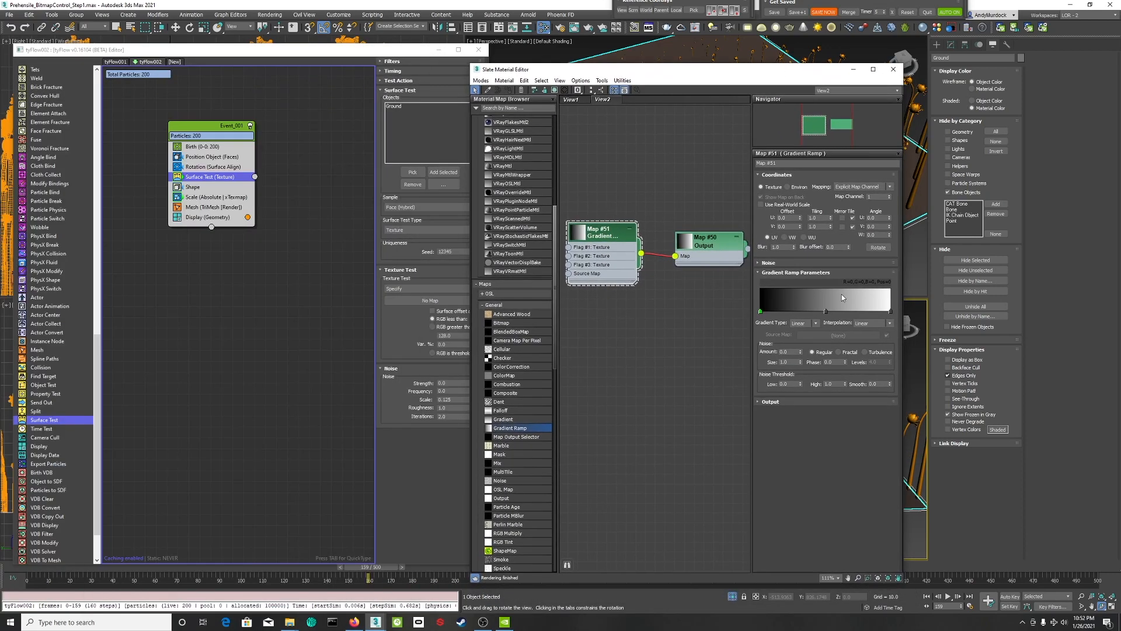
{"action": "left_click_drag", "start_coordinate": [748, 249], "coordinate": [415, 300]}
{"action": "left_click", "coordinate": [231, 334]}
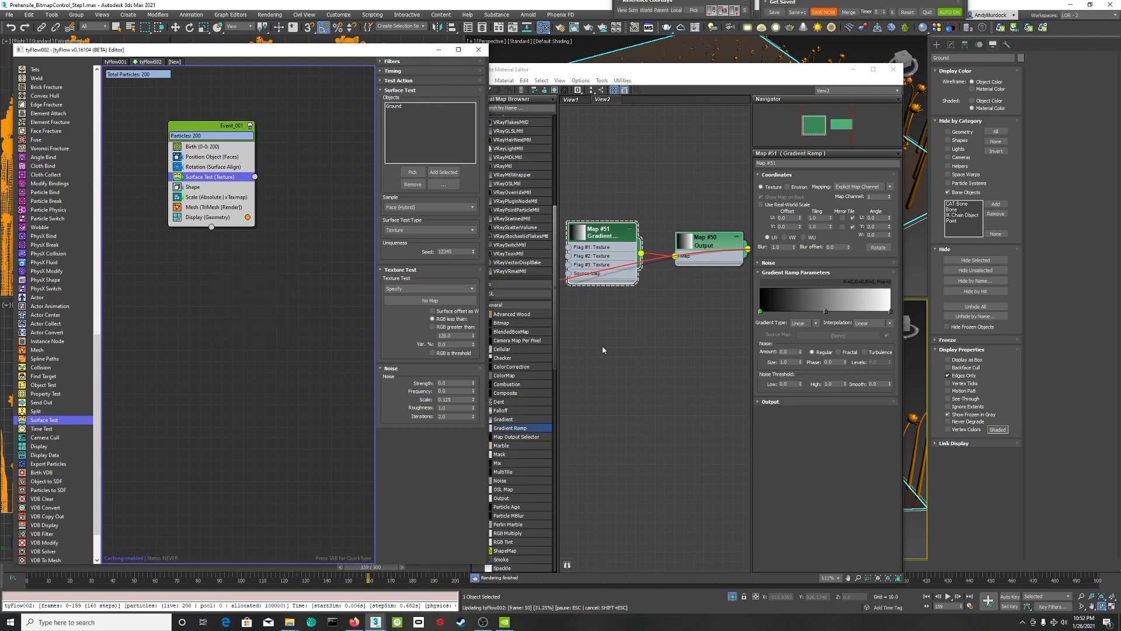
{"action": "left_click_drag", "start_coordinate": [746, 76], "coordinate": [304, 62]}
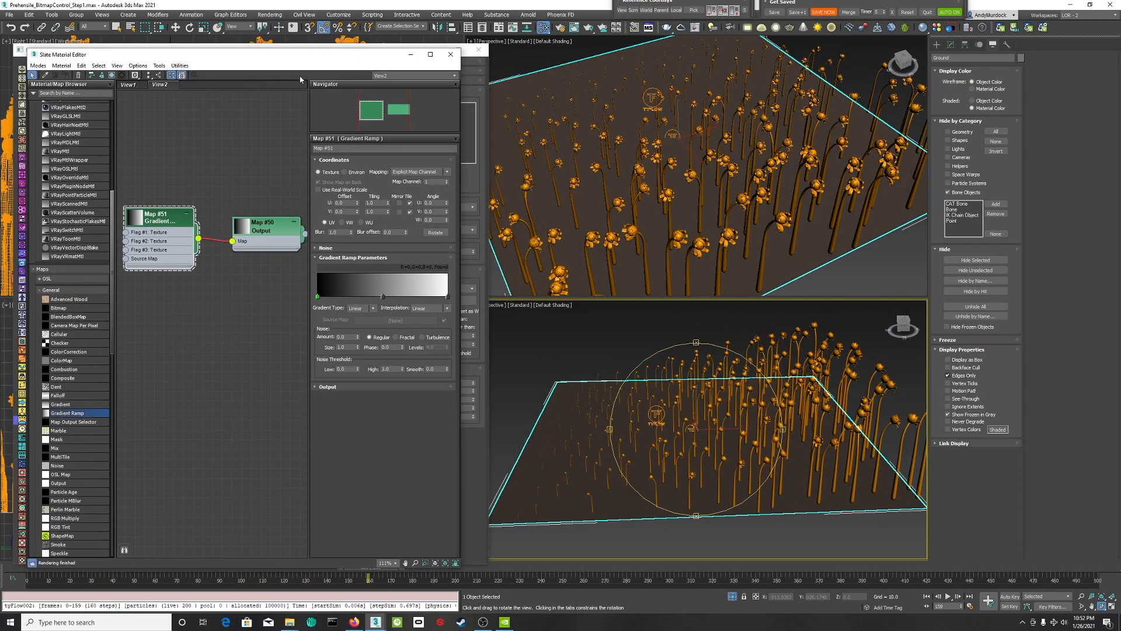
{"action": "left_click", "coordinate": [392, 46]}
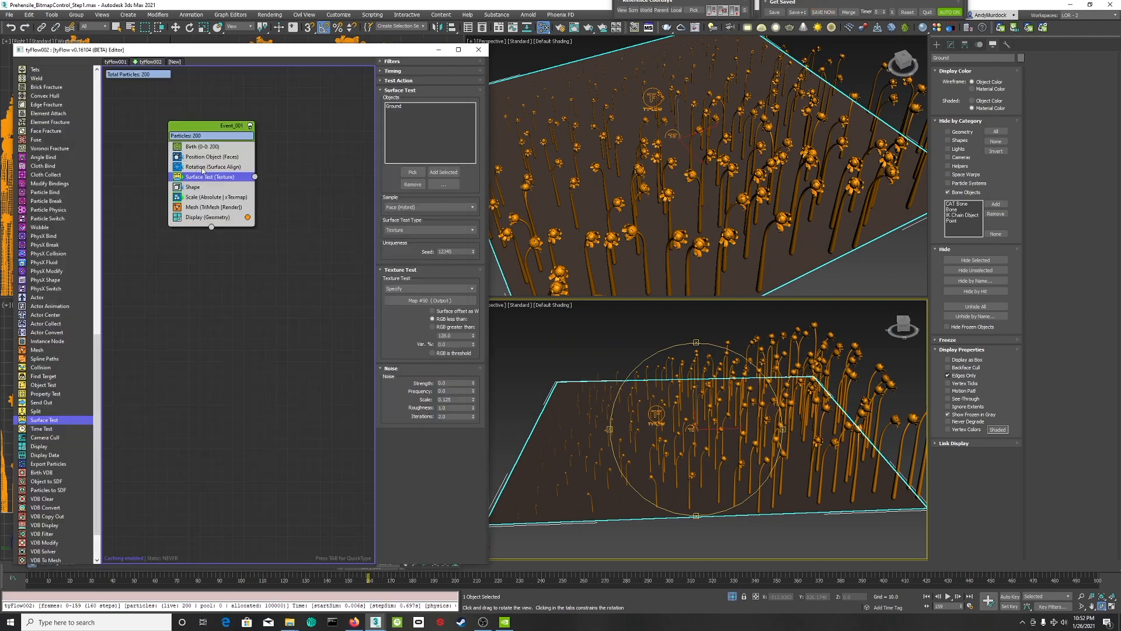
- Make the Surface Test save all test values to a custom float channel named Bitmap
{"action": "left_click", "coordinate": [405, 81]}
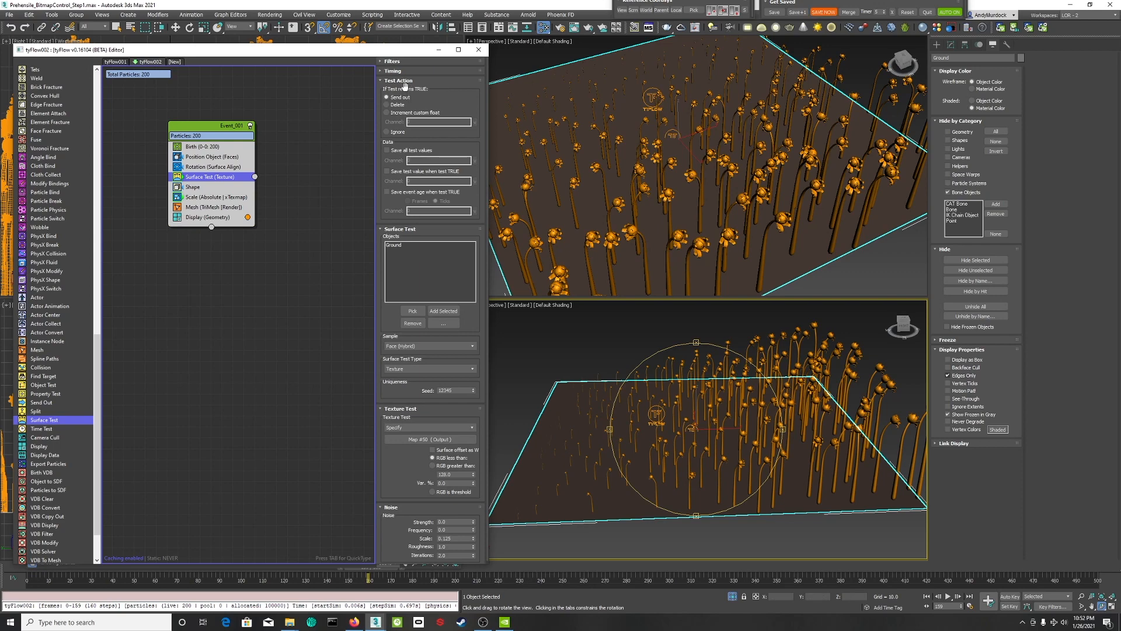
{"action": "left_click_drag", "start_coordinate": [769, 442], "coordinate": [763, 444]}
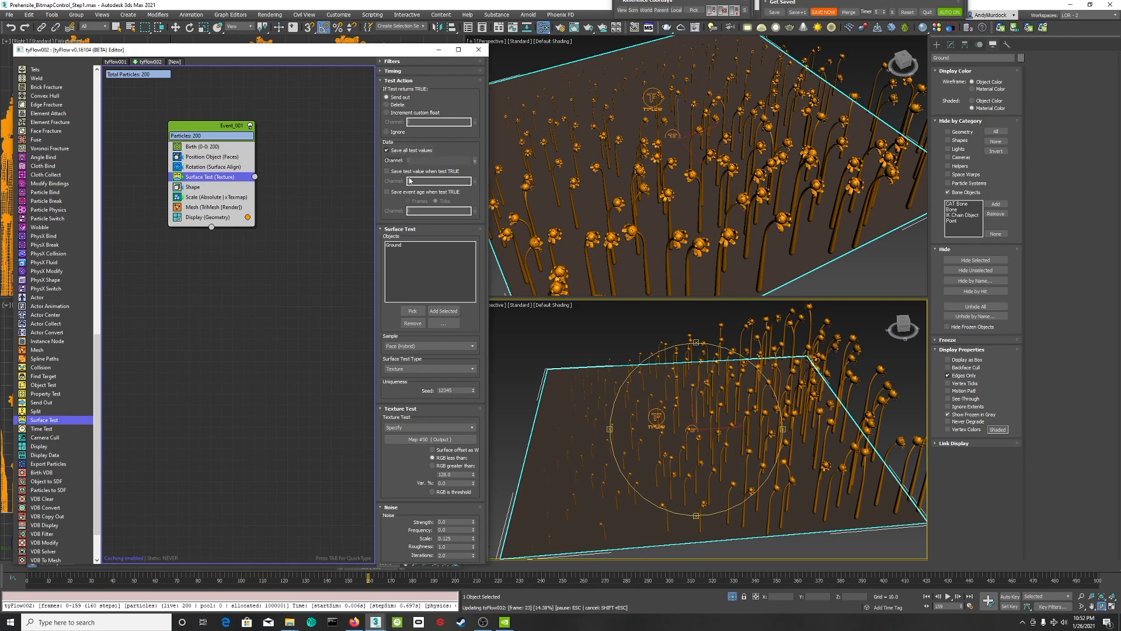
{"action": "left_click", "coordinate": [386, 151]}
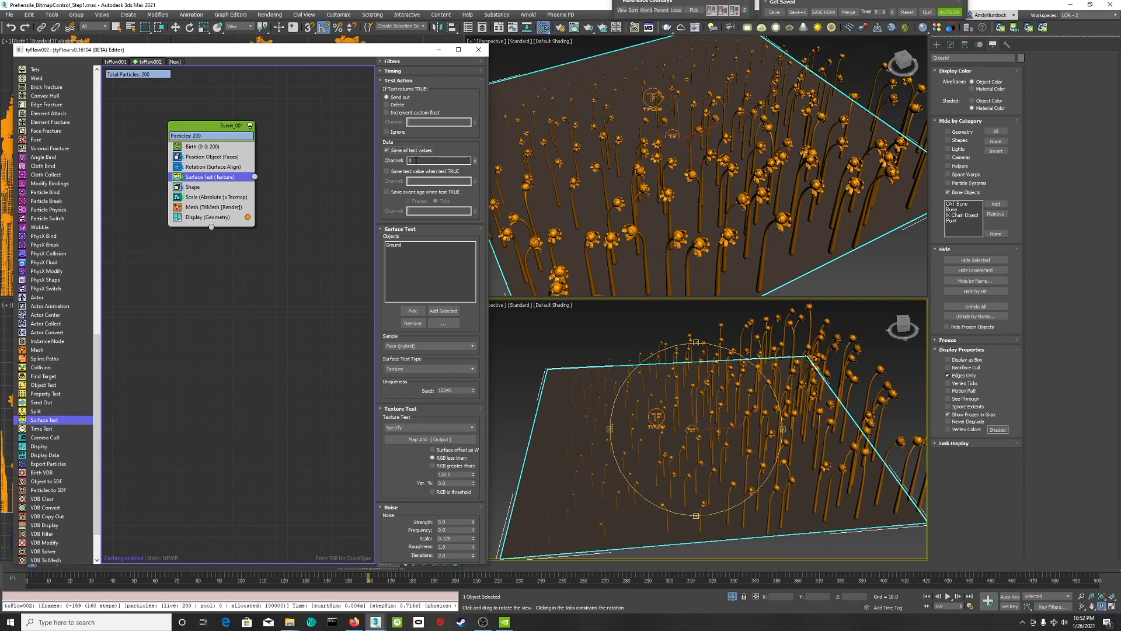
{"action": "double_click", "coordinate": [414, 160]}
{"action": "type", "text": "Bitmap"}
{"action": "left_click_drag", "start_coordinate": [484, 571], "coordinate": [484, 549]}
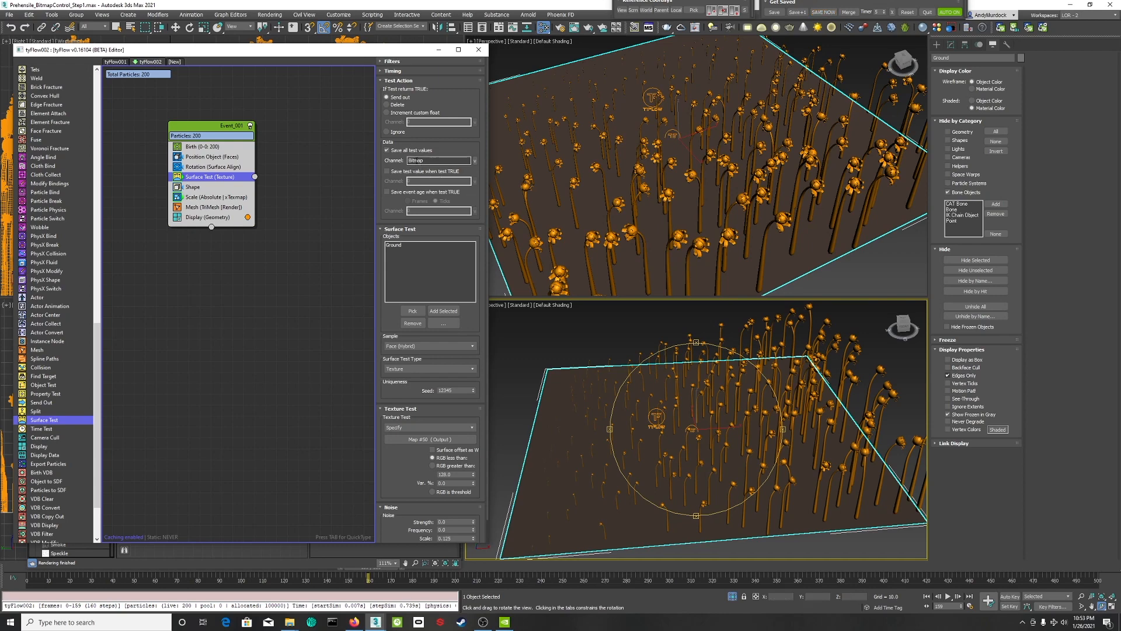
{"action": "left_click", "coordinate": [416, 160]}
- Set the Shape operator's animation timing to Custom Float (Full Control) and its channel to Bitmap
{"action": "left_click", "coordinate": [197, 187]}
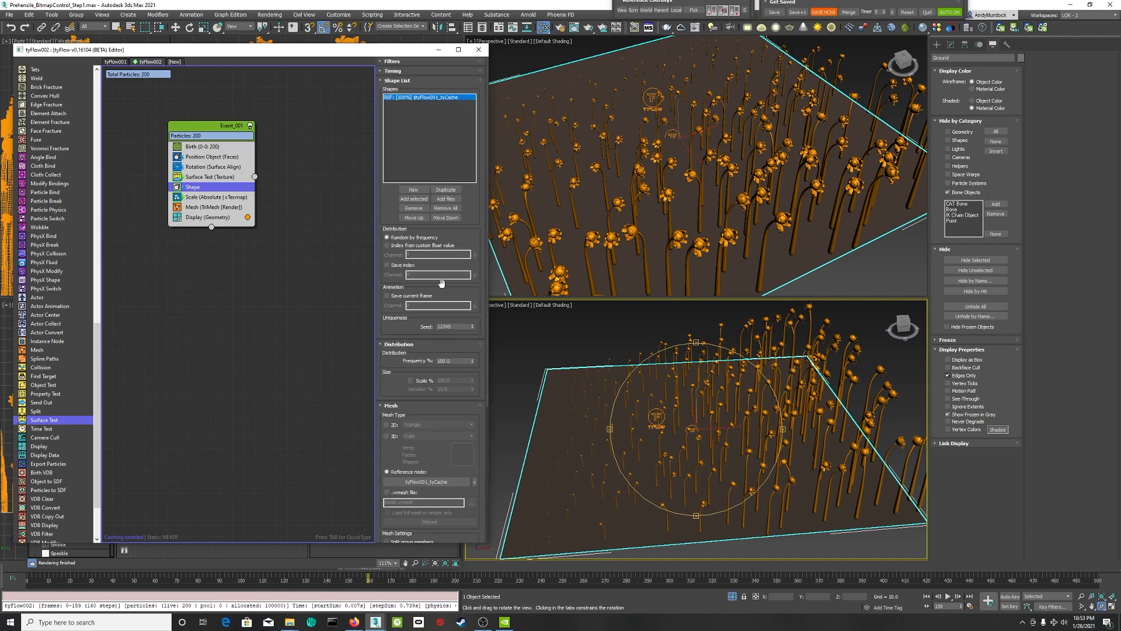
{"action": "scroll", "coordinate": [434, 405], "scroll_direction": "down", "scroll_amount": 5}
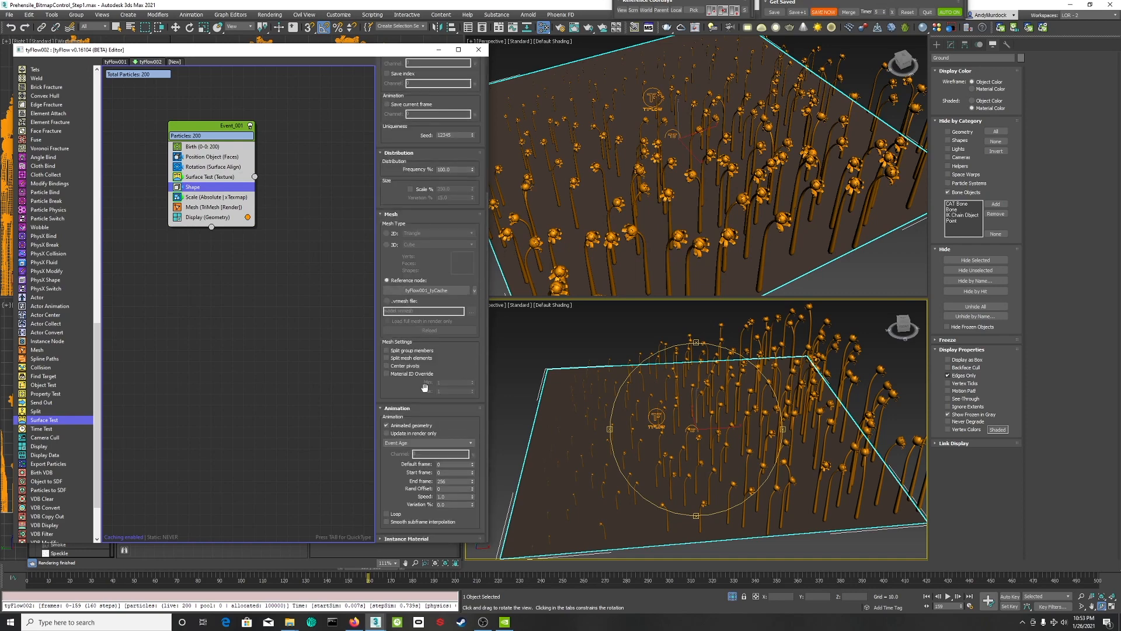
{"action": "left_click", "coordinate": [408, 443]}
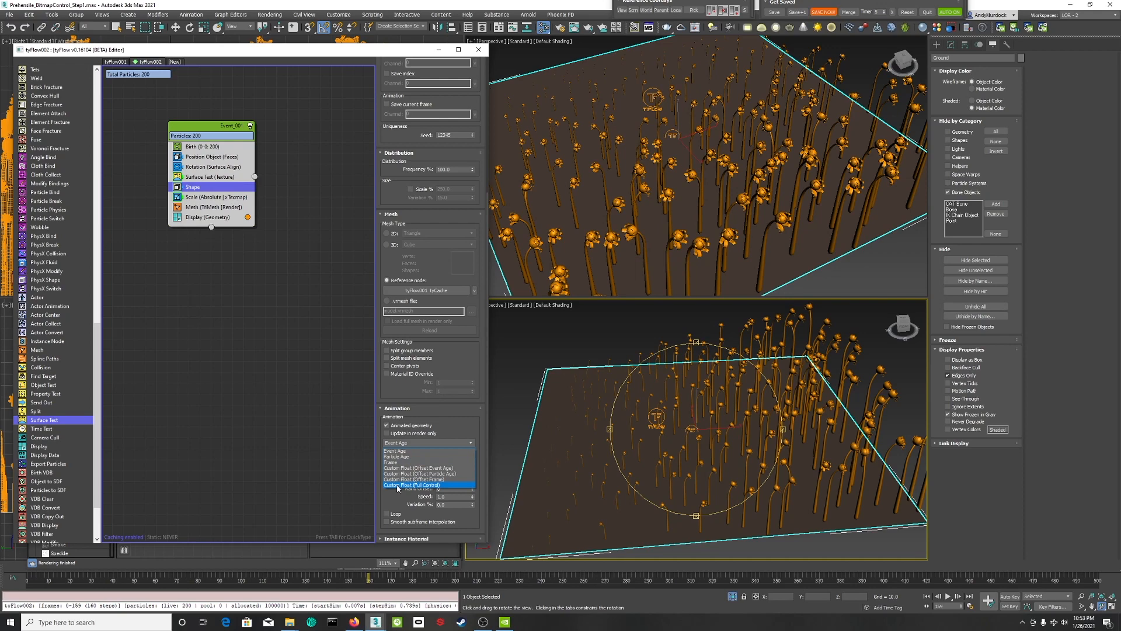
{"action": "left_click", "coordinate": [411, 484]}
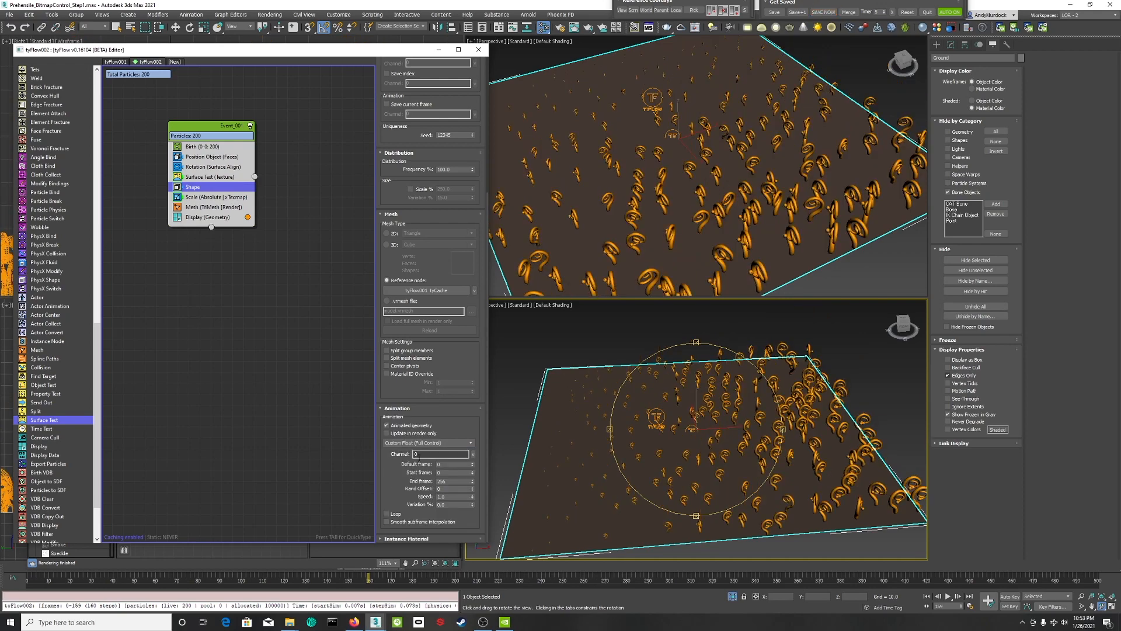
{"action": "left_click", "coordinate": [416, 453]}
{"action": "double_click", "coordinate": [416, 453]}
{"action": "type", "text": "Bitmap"}
{"action": "key", "text": "Return"}
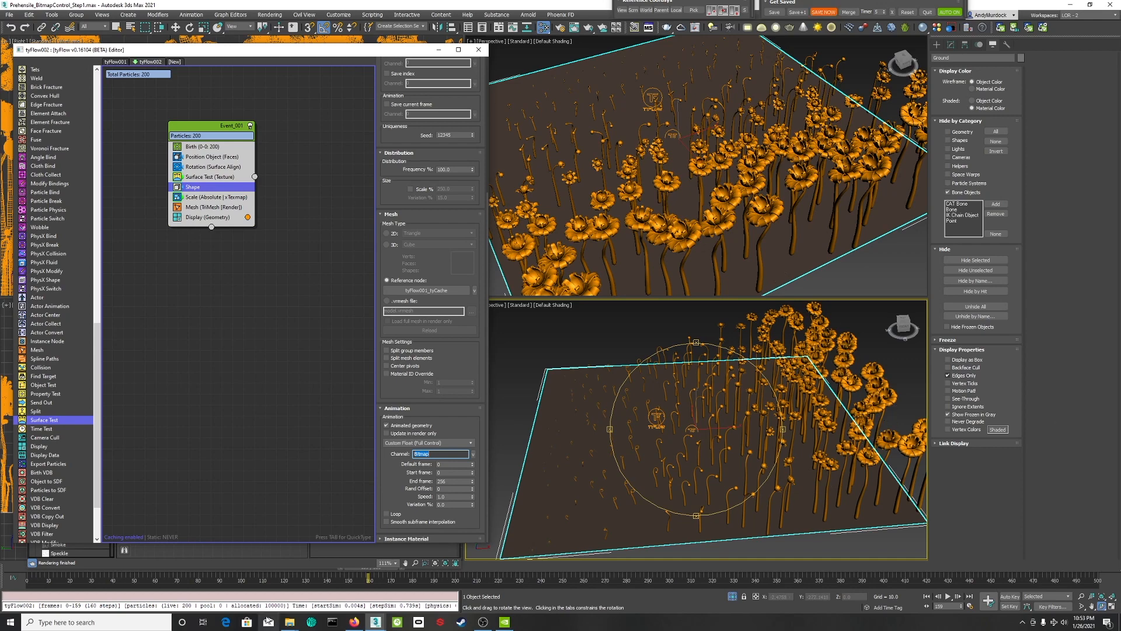
- Move the timeline to frame 135, open the Slate Material Editor beside the viewports and minimize the tyFlow editor
{"action": "left_click", "coordinate": [563, 578]}
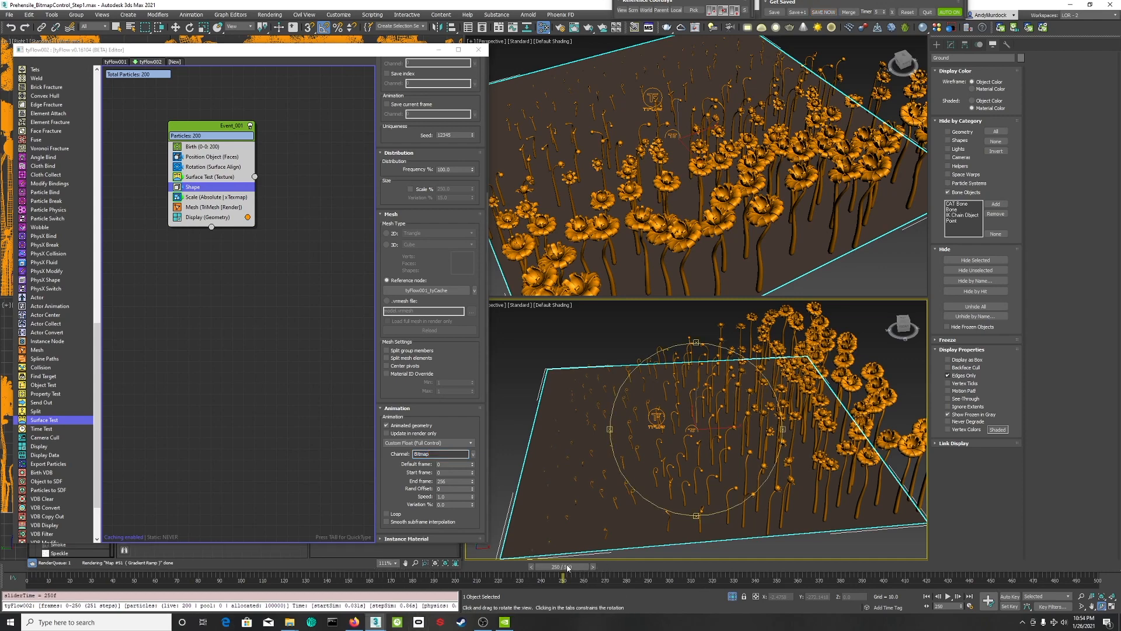
{"action": "left_click_drag", "start_coordinate": [569, 568], "coordinate": [328, 568]}
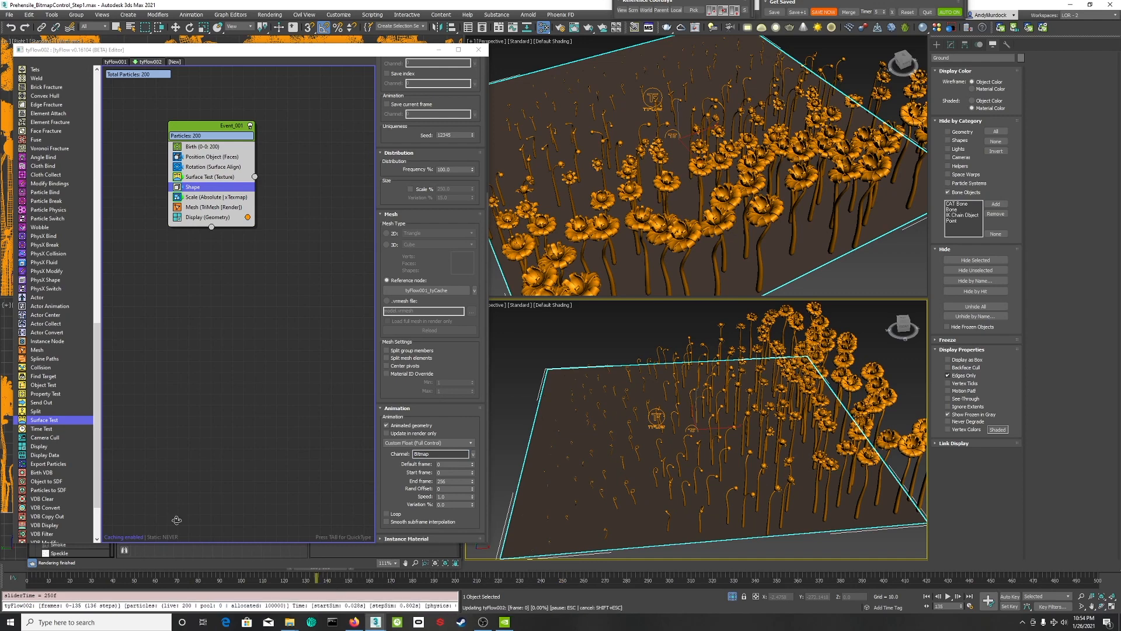
{"action": "key", "text": "m"}
{"action": "left_click_drag", "start_coordinate": [223, 55], "coordinate": [204, 41]}
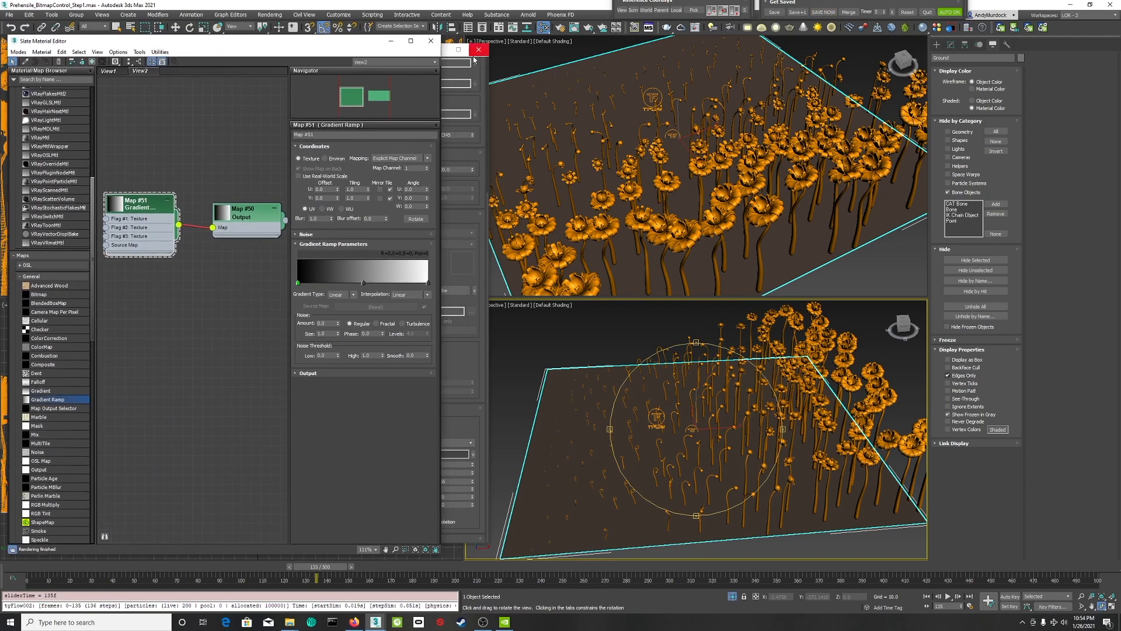
{"action": "left_click", "coordinate": [452, 52]}
{"action": "left_click", "coordinate": [438, 49]}
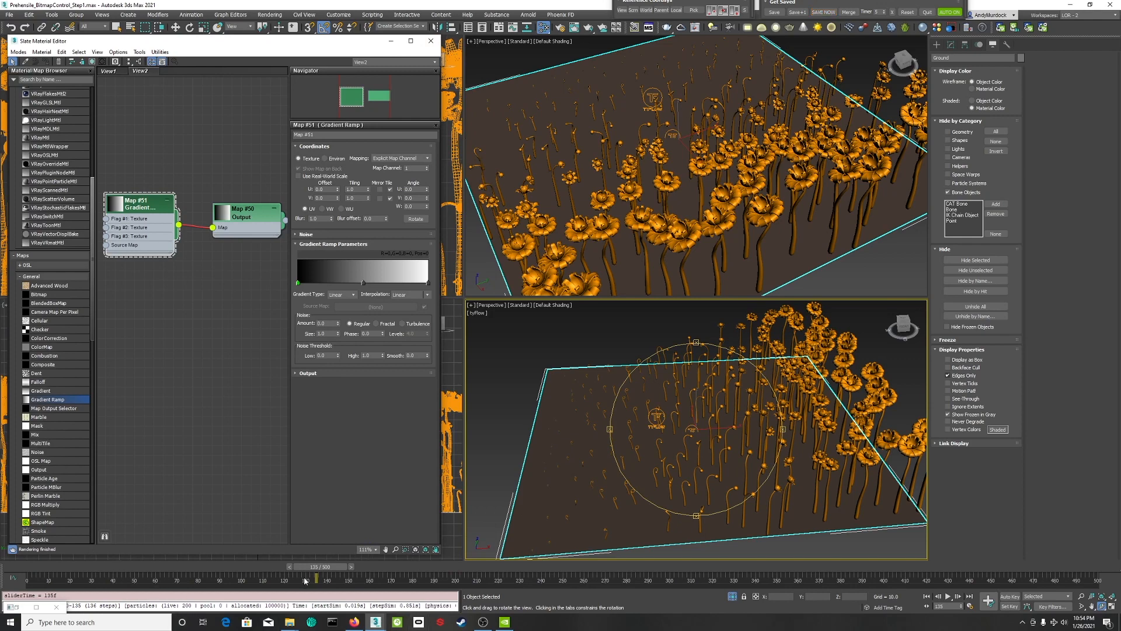
- Scrub the timeline back and forth between early and middle frames to examine how the gradient controls the flowers' growth
{"action": "left_click", "coordinate": [289, 566]}
{"action": "left_click_drag", "start_coordinate": [340, 567], "coordinate": [253, 570]}
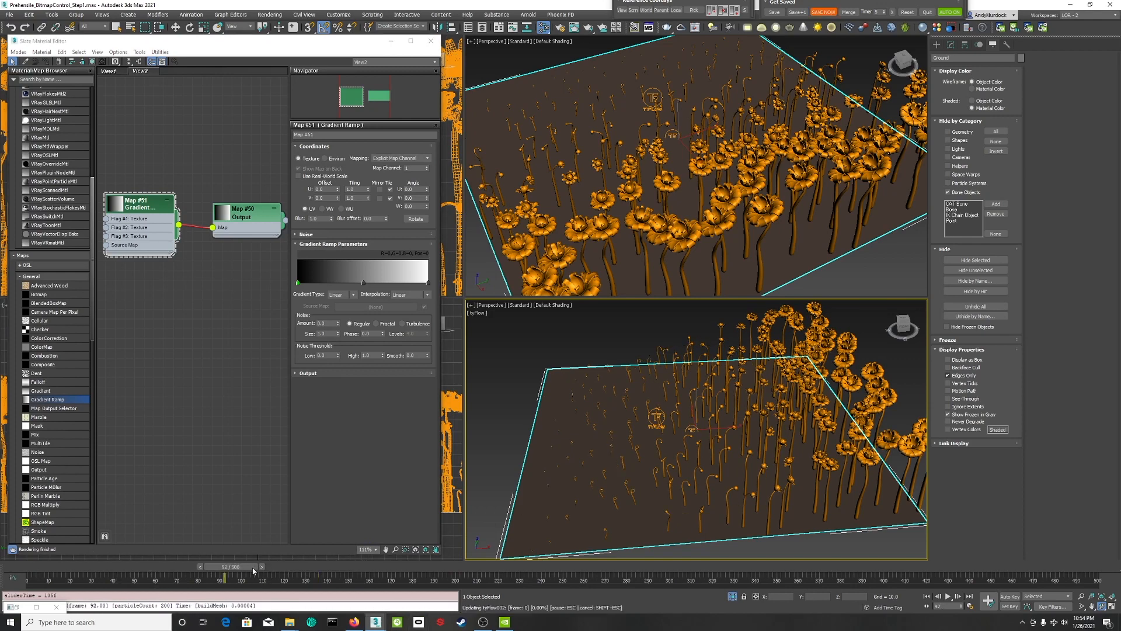
{"action": "left_click", "coordinate": [98, 567]}
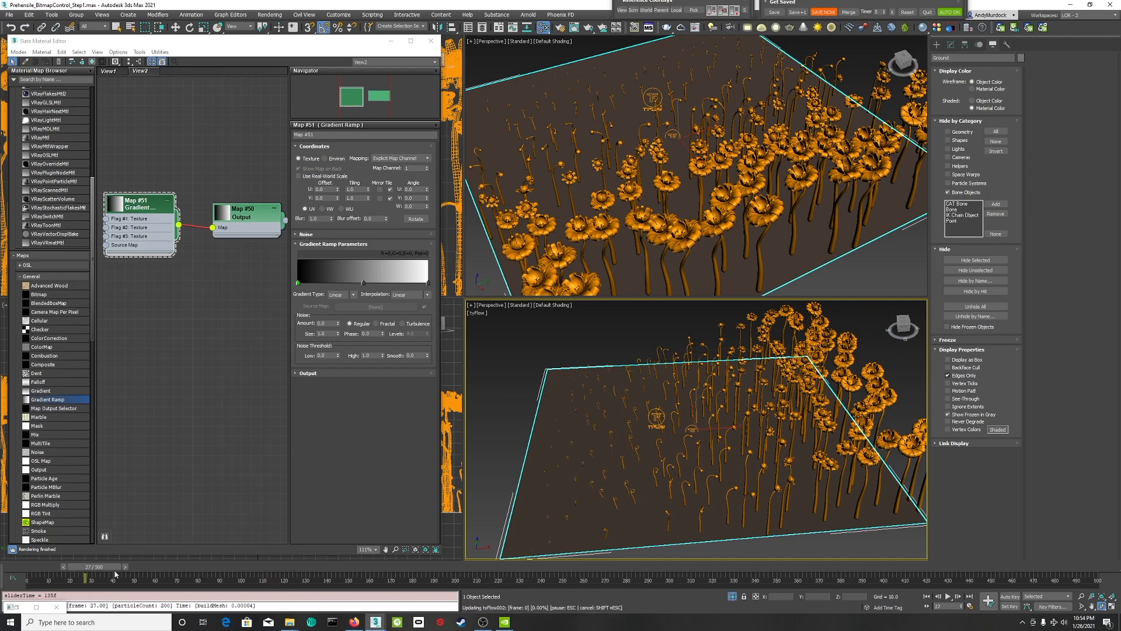
{"action": "left_click_drag", "start_coordinate": [248, 581], "coordinate": [391, 568]}
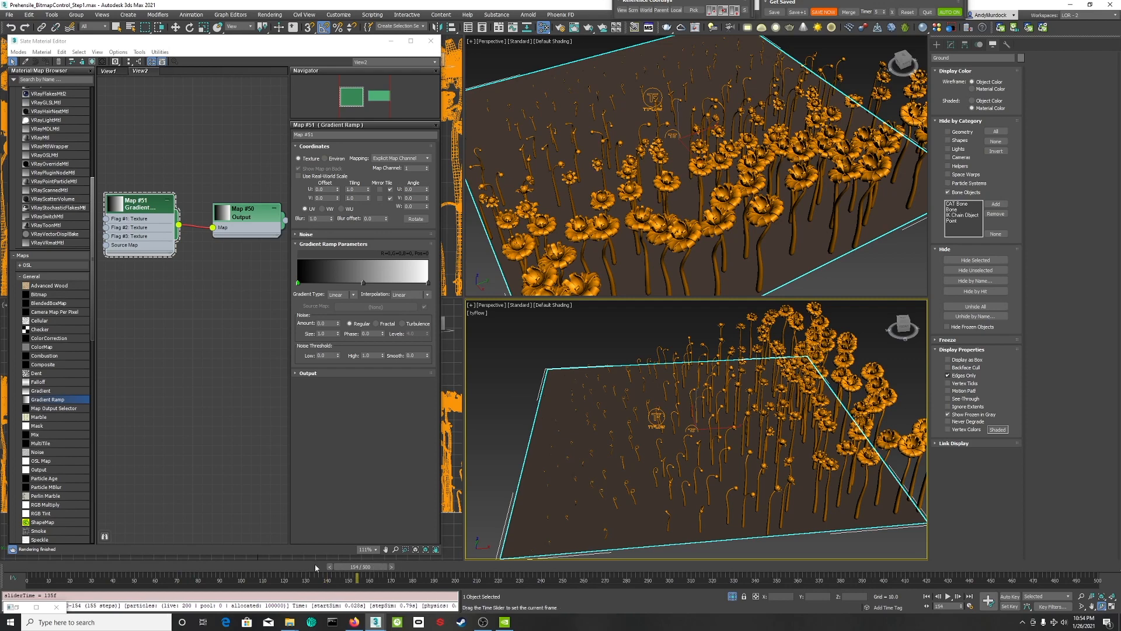
{"action": "left_click_drag", "start_coordinate": [121, 567], "coordinate": [121, 566]}
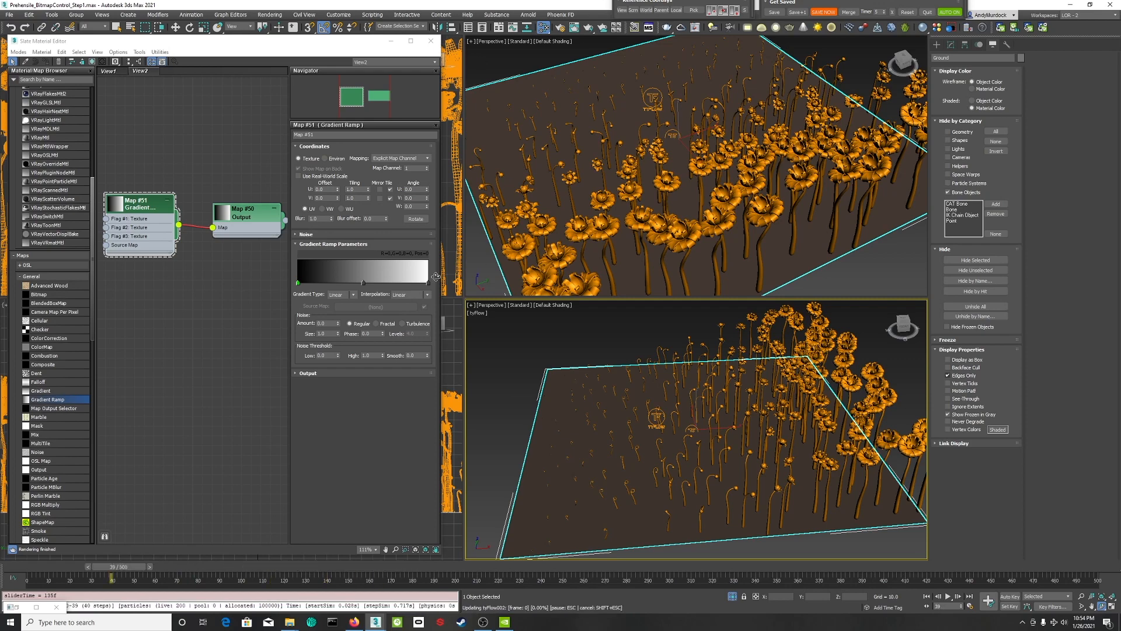
- Add a Noise map above the Gradient Ramp and connect it to the Output map in place of the gradient
{"action": "right_click", "coordinate": [155, 213]}
{"action": "left_click", "coordinate": [142, 205]}
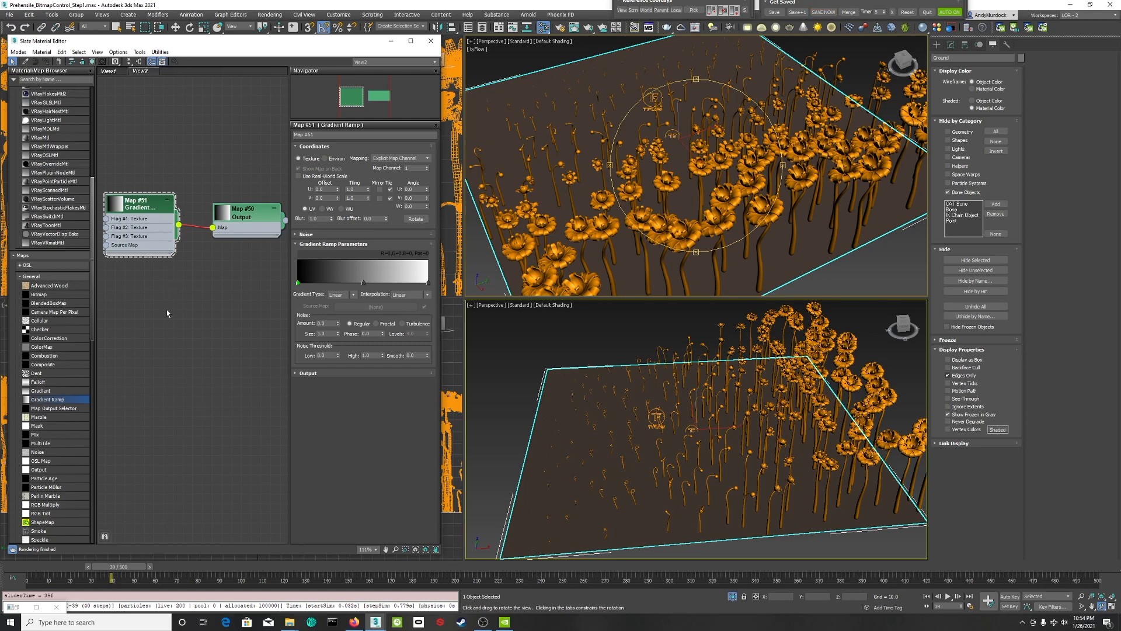
{"action": "middle_click_drag", "start_coordinate": [166, 309], "coordinate": [200, 338]}
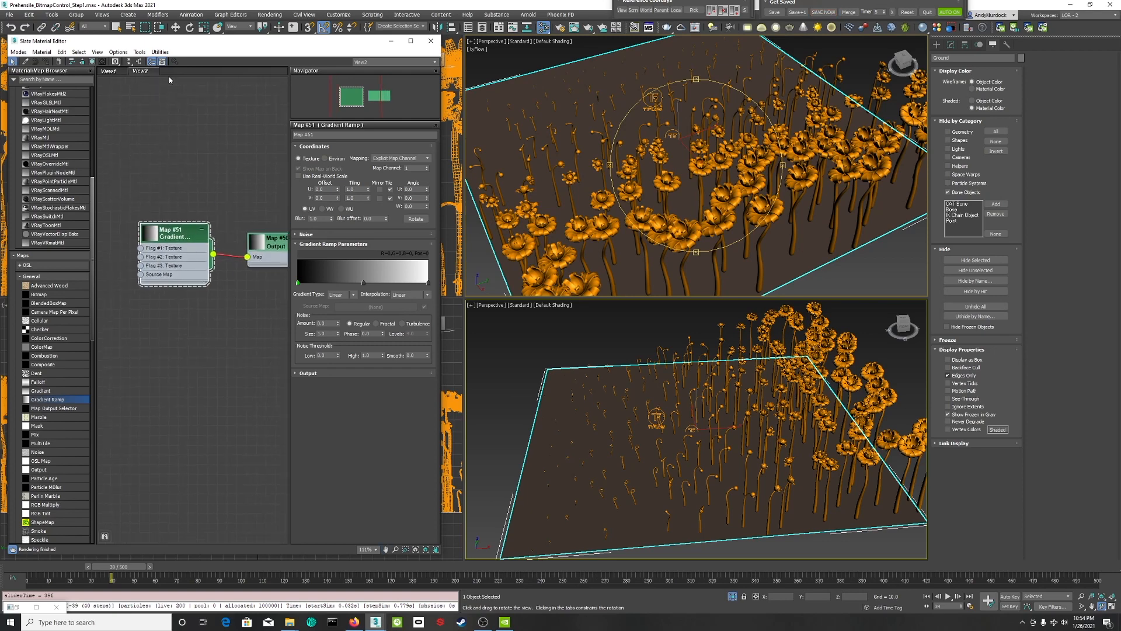
{"action": "right_click", "coordinate": [136, 138]}
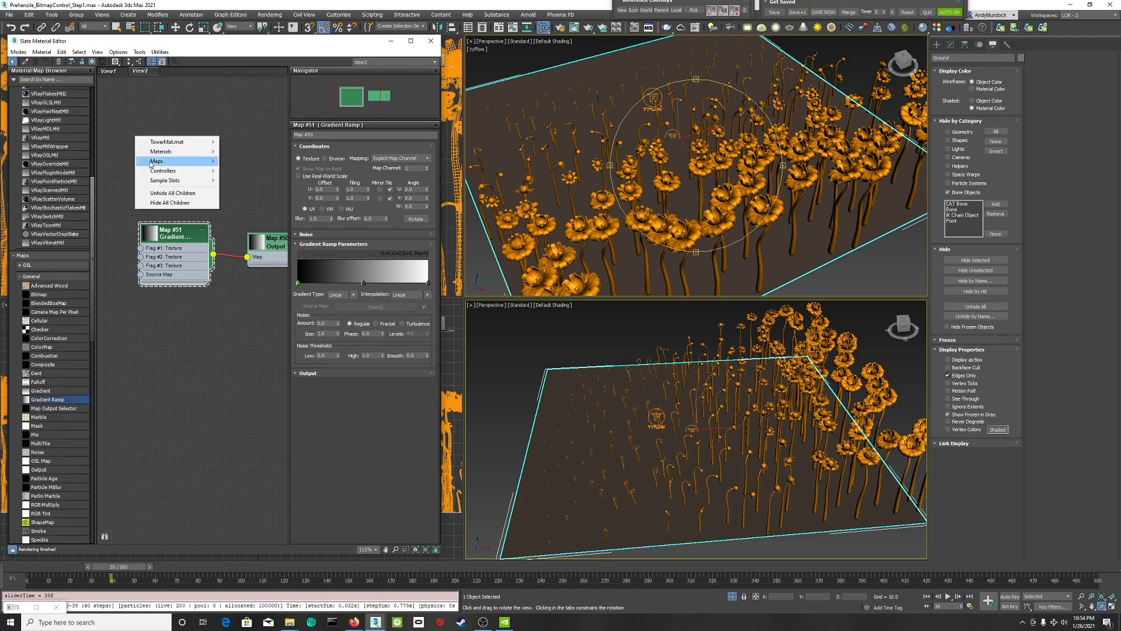
{"action": "mouse_move", "coordinate": [154, 164]}
{"action": "mouse_move", "coordinate": [241, 174]}
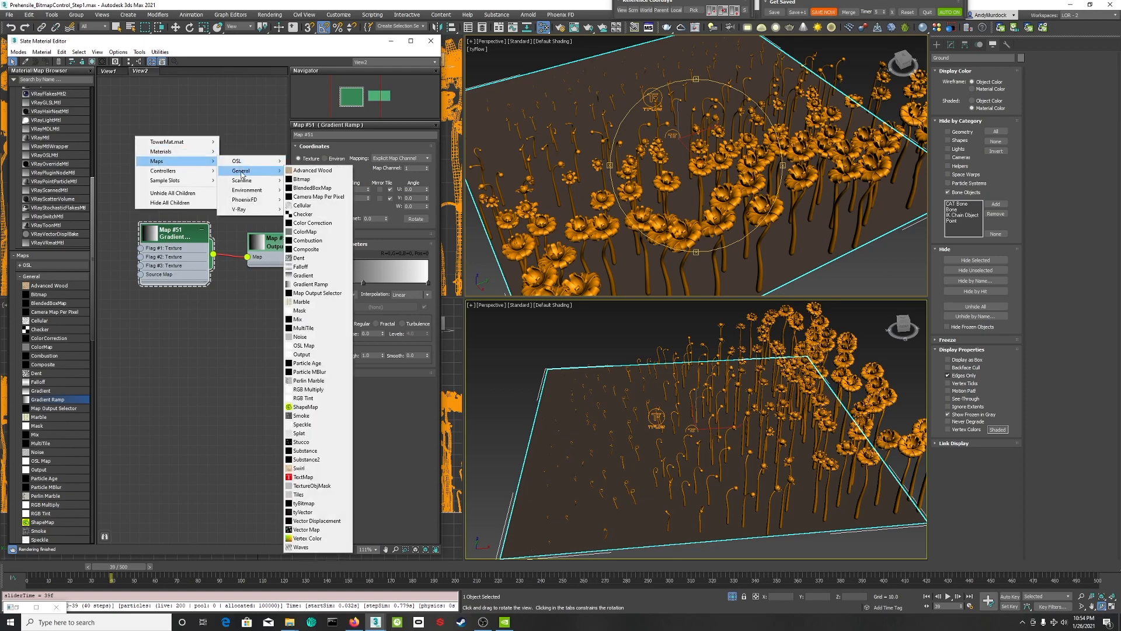
{"action": "left_click", "coordinate": [307, 336]}
{"action": "left_click_drag", "start_coordinate": [139, 140], "coordinate": [174, 137]}
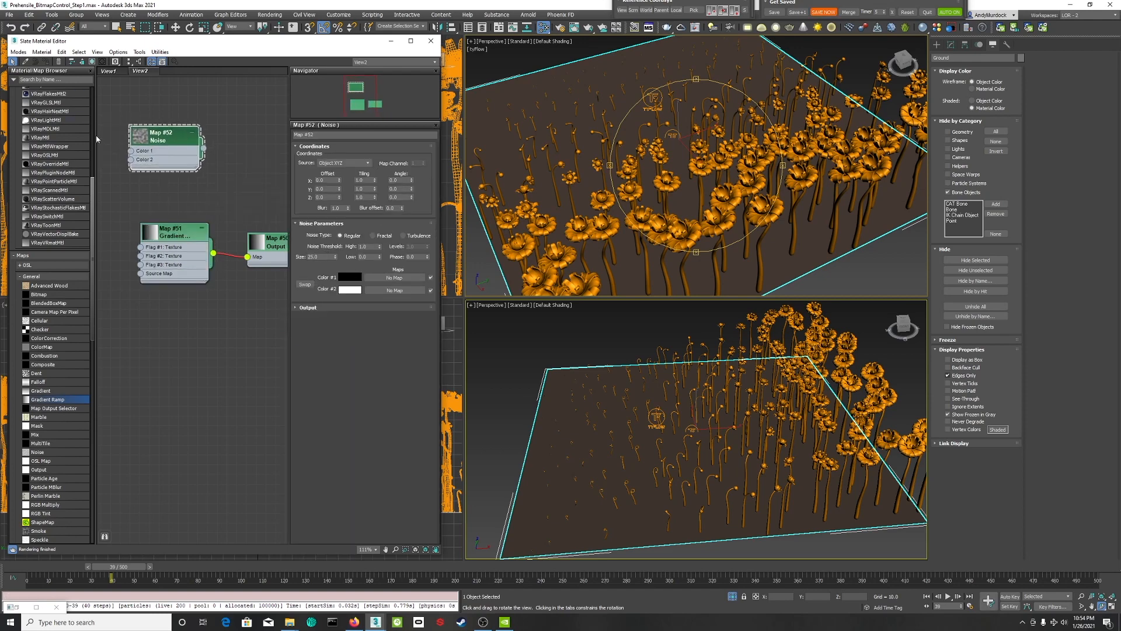
{"action": "left_click_drag", "start_coordinate": [203, 147], "coordinate": [248, 258]}
- Refresh the flow and check the noise-driven flowers around frames 84 and 77
{"action": "left_click_drag", "start_coordinate": [119, 574], "coordinate": [205, 573]}
{"action": "key", "text": "ctrl+r"}
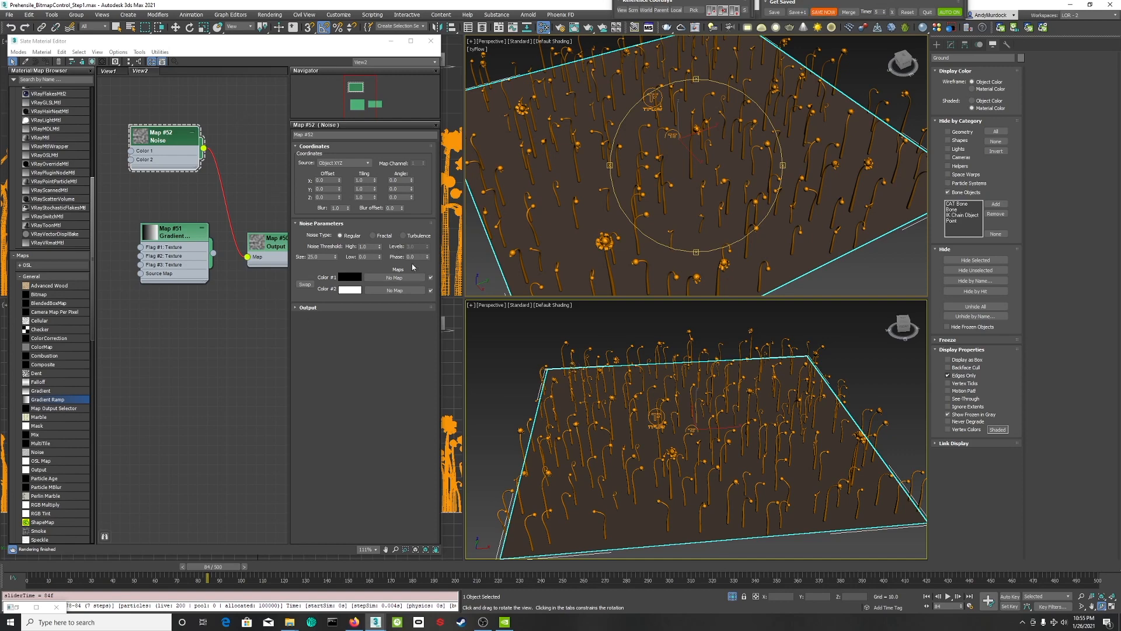
{"action": "left_click_drag", "start_coordinate": [212, 568], "coordinate": [192, 566]}
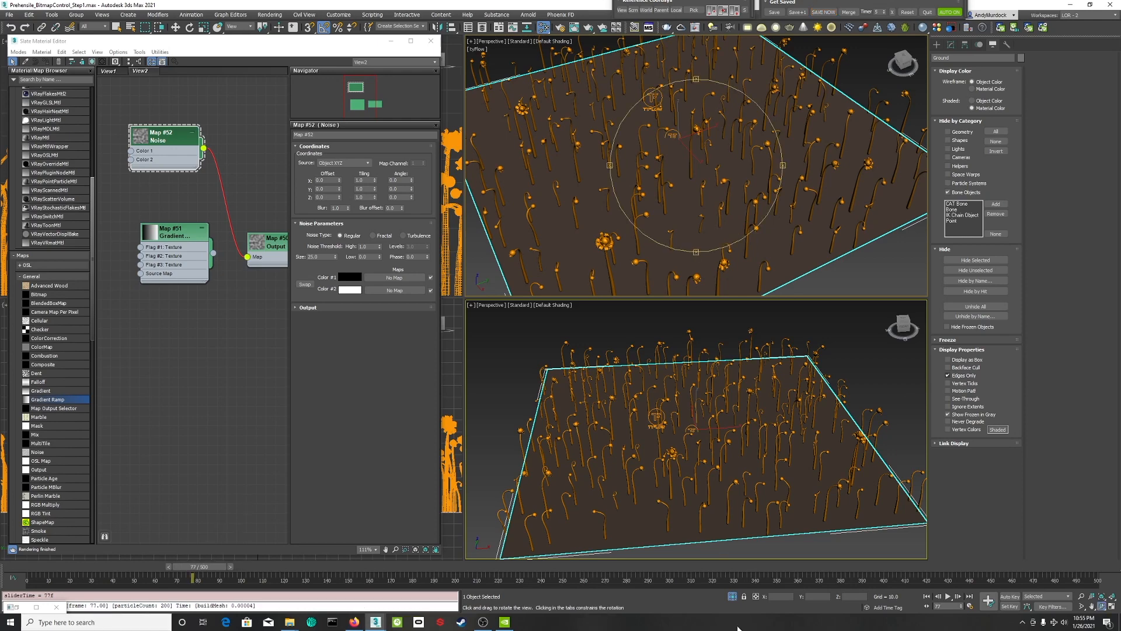
- With Auto Key on, set the Noise map's phase to 1 at frame 30, and check the flowers at frame 15
{"action": "left_click", "coordinate": [1010, 596]}
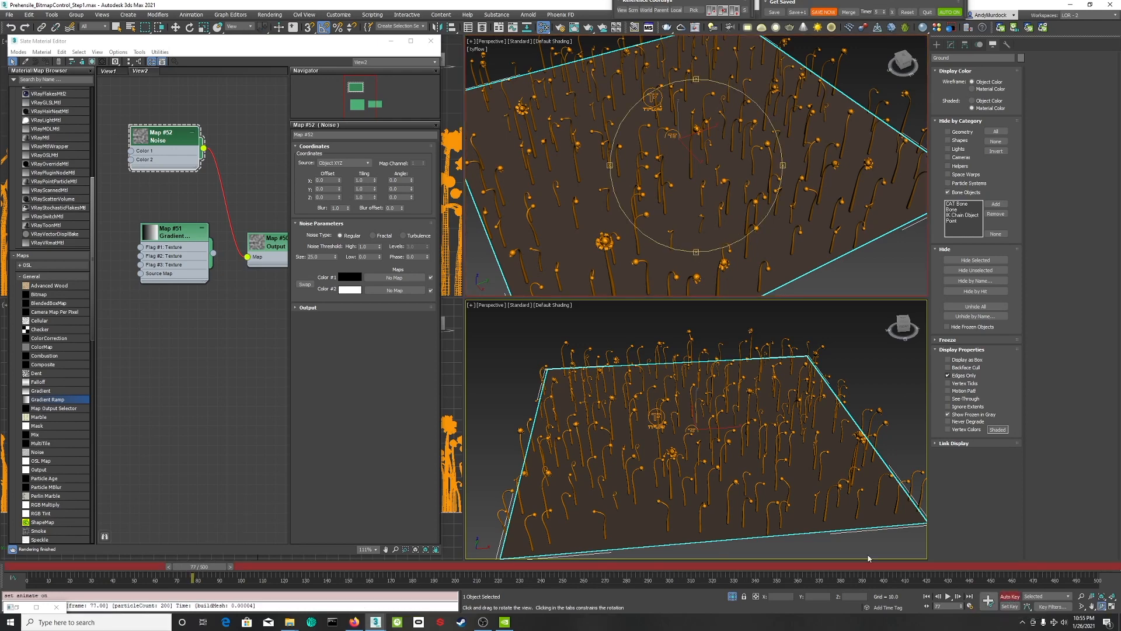
{"action": "left_click_drag", "start_coordinate": [200, 568], "coordinate": [103, 569]}
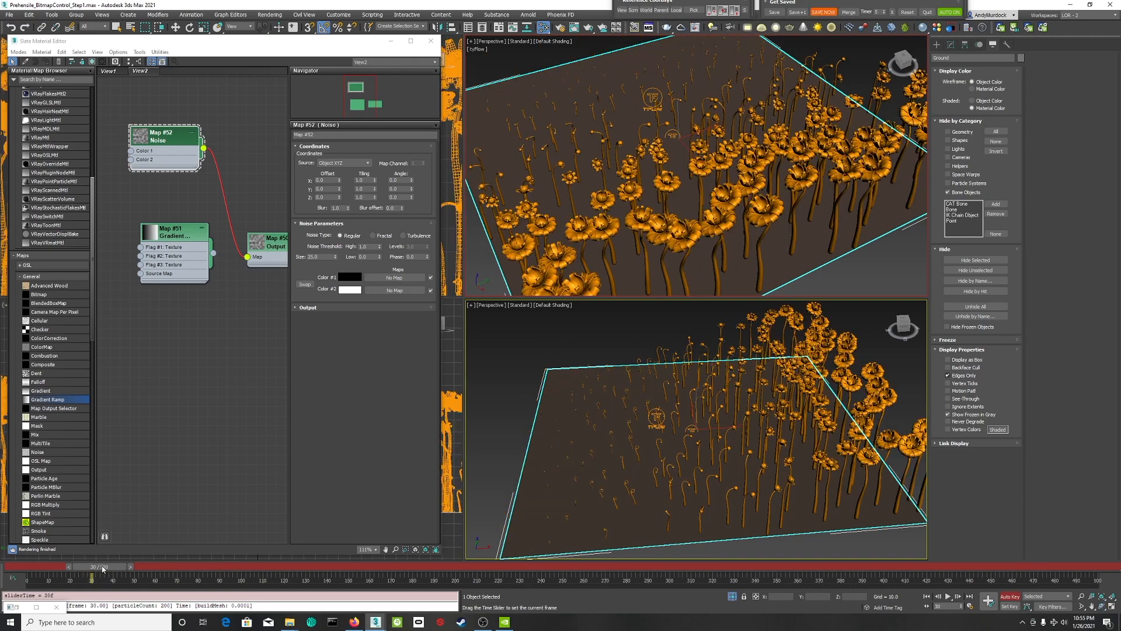
{"action": "key", "text": "ctrl+r"}
{"action": "left_click", "coordinate": [416, 257]}
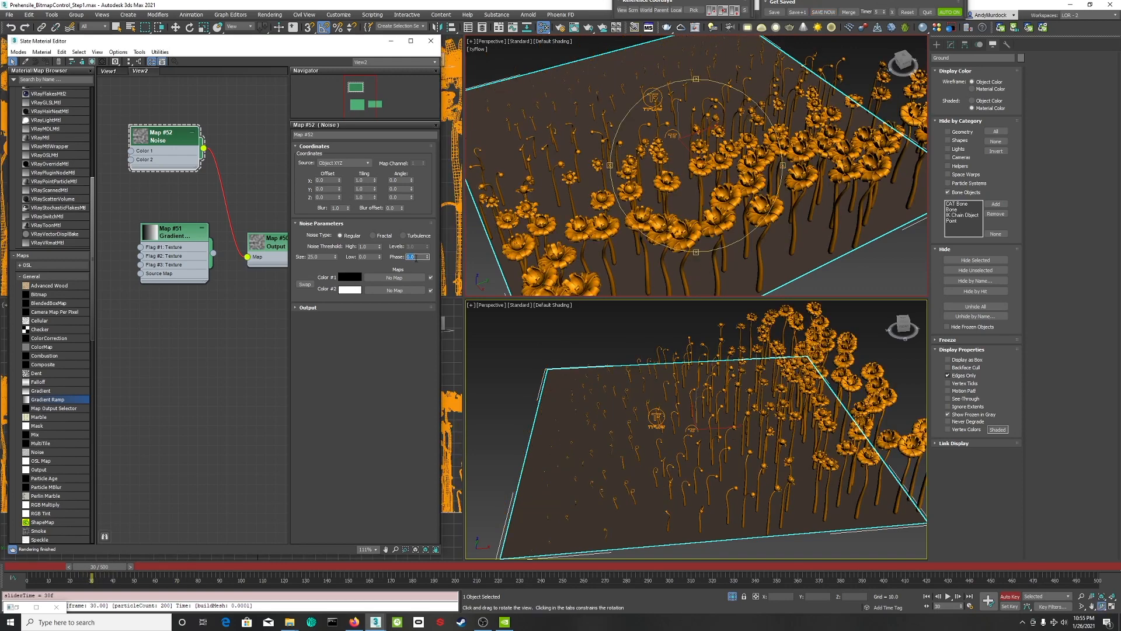
{"action": "type", "text": "1"}
{"action": "key", "text": "Return"}
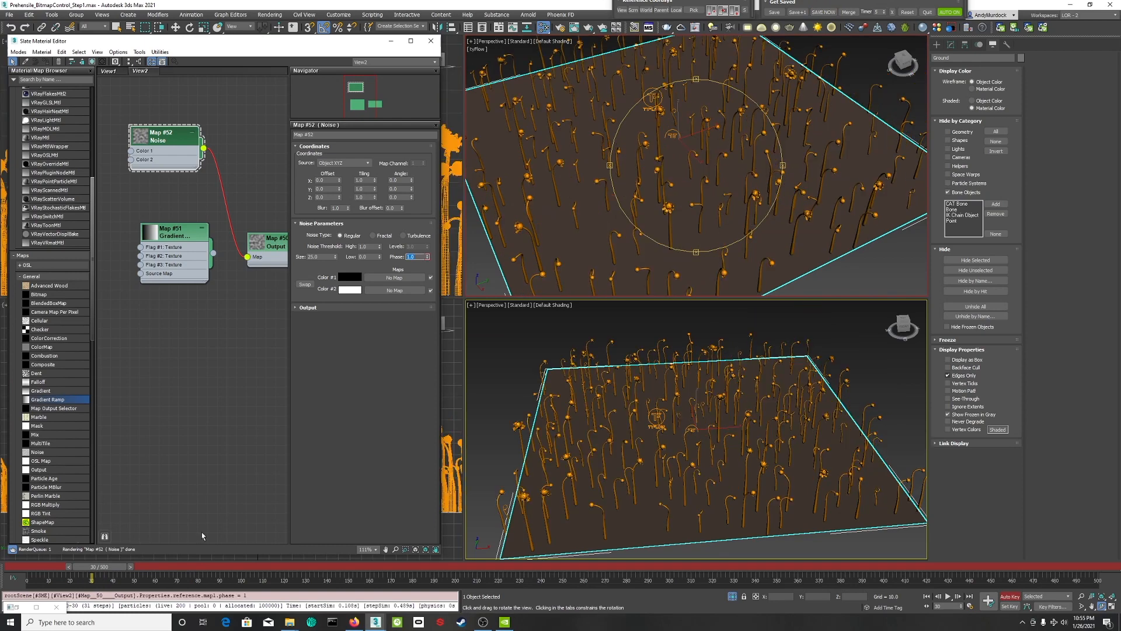
{"action": "left_click_drag", "start_coordinate": [106, 569], "coordinate": [75, 609]}
{"action": "key", "text": "ctrl+r"}
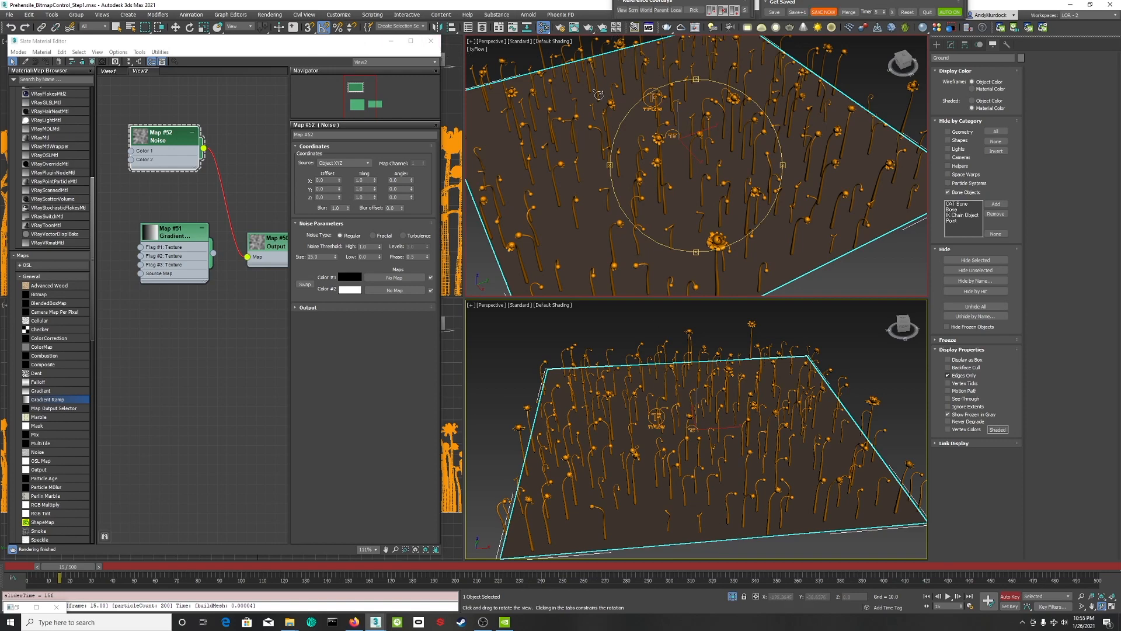
- Open the Curve Editor and expand the Slate view's Noise map down to its Phase track
{"action": "left_click", "coordinate": [513, 27]}
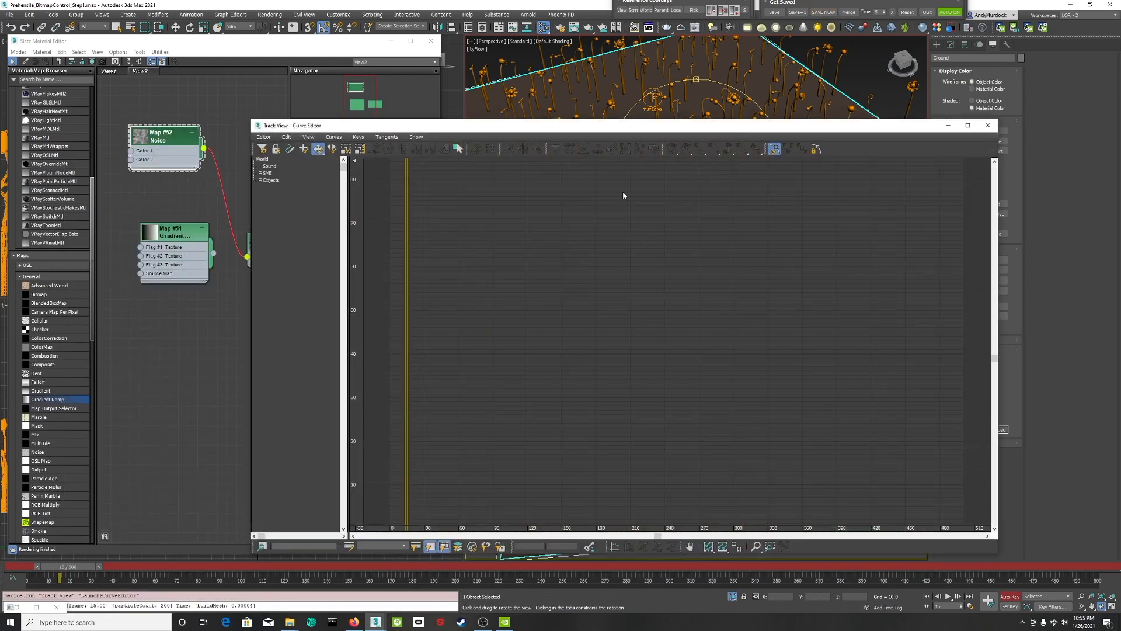
{"action": "left_click", "coordinate": [260, 173]}
{"action": "left_click", "coordinate": [268, 180]}
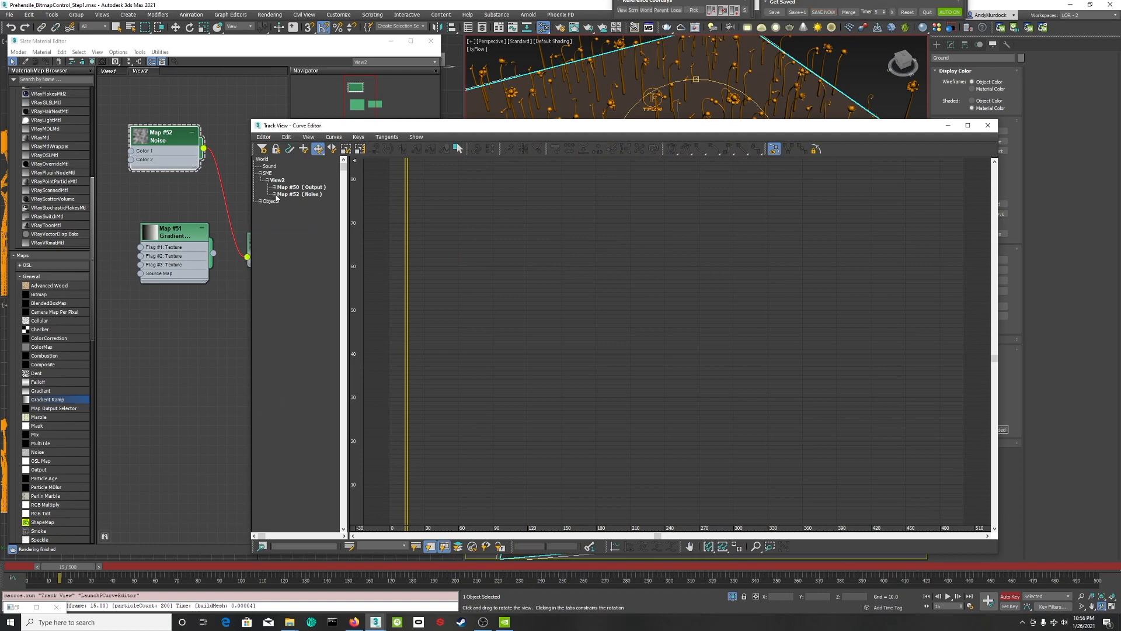
{"action": "left_click", "coordinate": [273, 194]}
{"action": "left_click", "coordinate": [281, 201]}
{"action": "left_click", "coordinate": [288, 209]}
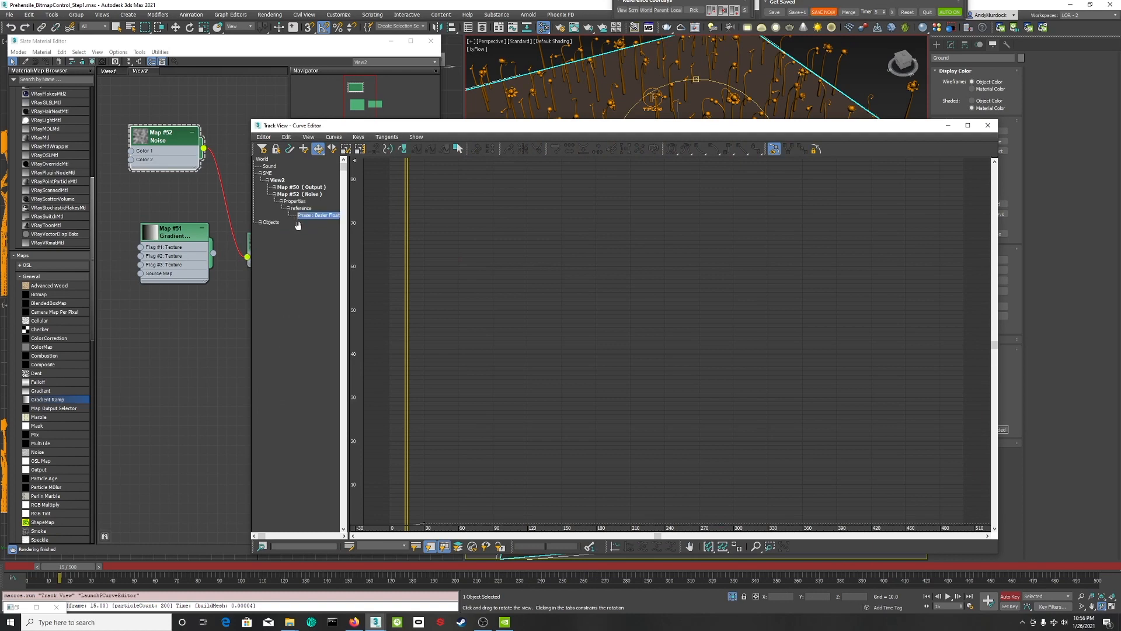
- Frame the Phase curve, select its keys and set the out-of-range type to Relative Repeat
{"action": "left_click", "coordinate": [723, 546]}
{"action": "left_click", "coordinate": [770, 546]}
{"action": "left_click_drag", "start_coordinate": [499, 163], "coordinate": [377, 509]}
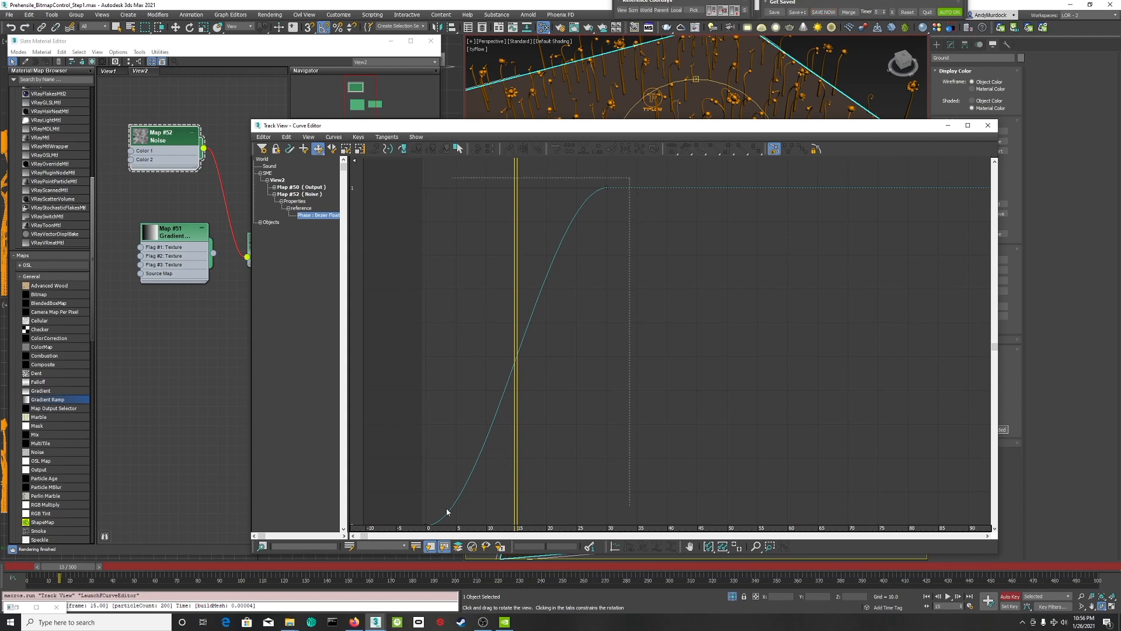
{"action": "left_click_drag", "start_coordinate": [447, 512], "coordinate": [446, 514]}
{"action": "left_click", "coordinate": [401, 149]}
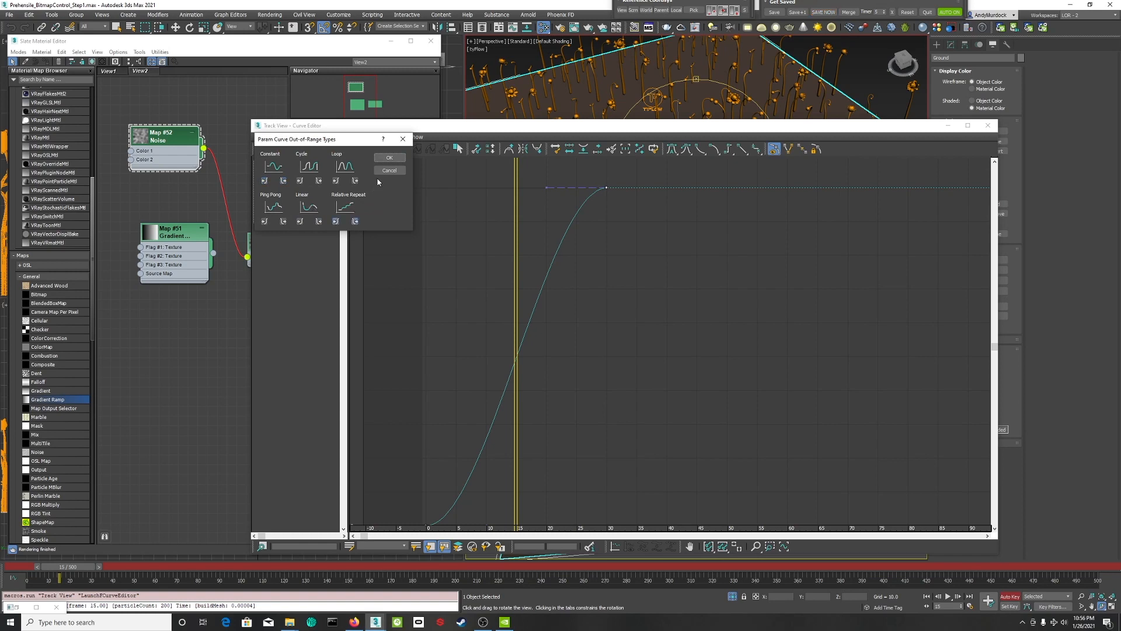
{"action": "left_click", "coordinate": [390, 158]}
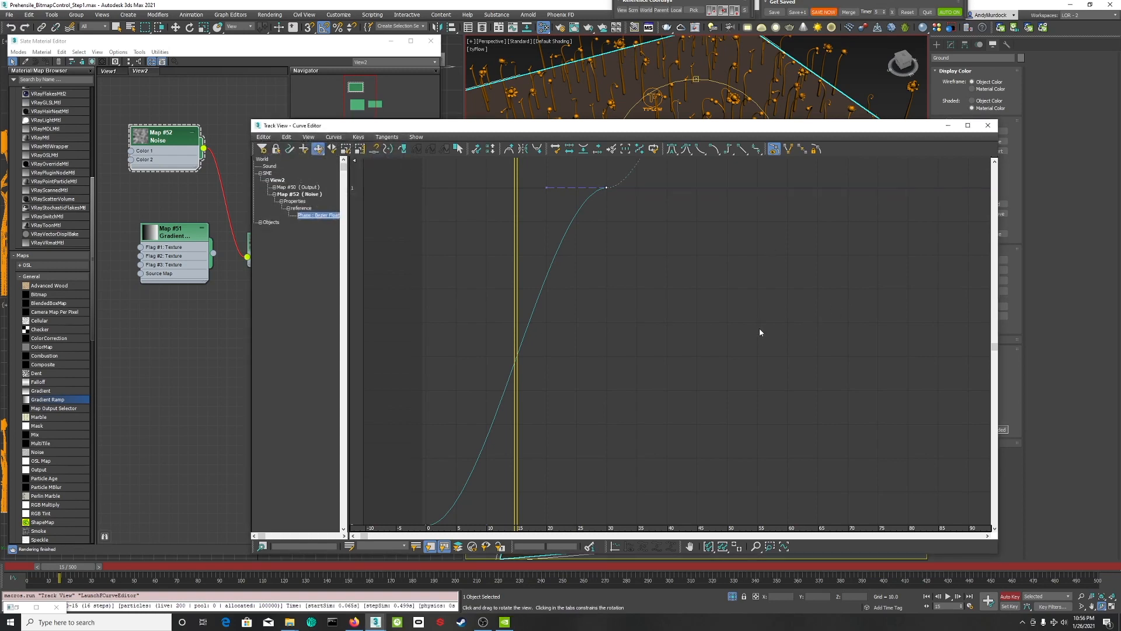
- Review the repeating Phase curve, close the Curve Editor, and scrub the flower animation back to frame 0
{"action": "left_click", "coordinate": [756, 546]}
{"action": "left_click_drag", "start_coordinate": [758, 341], "coordinate": [665, 470]}
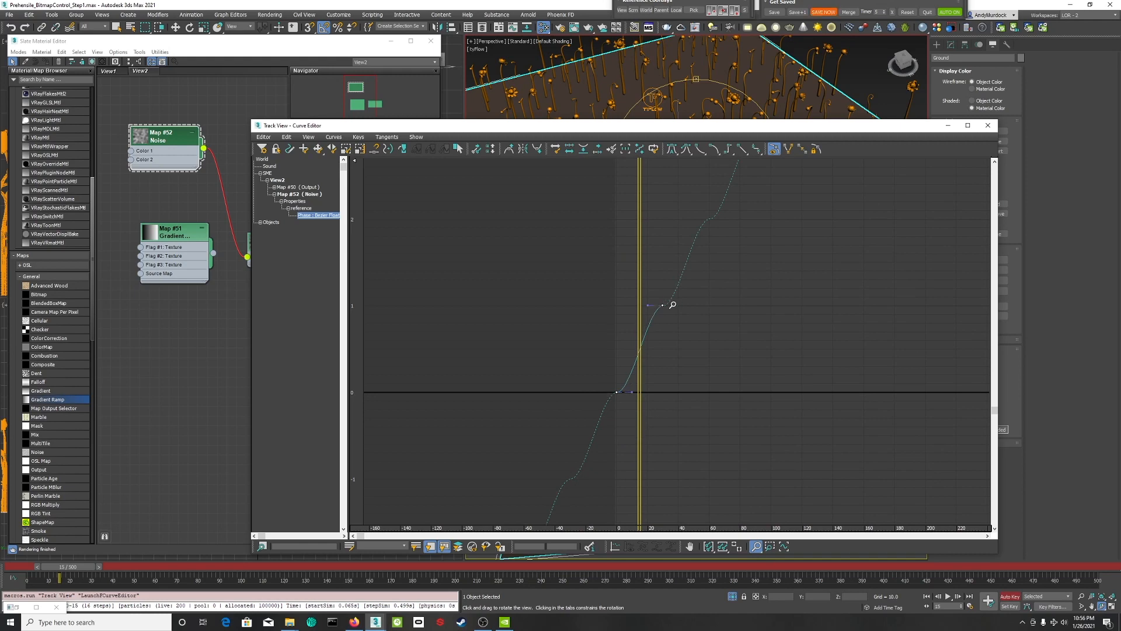
{"action": "left_click", "coordinate": [987, 126]}
{"action": "left_click_drag", "start_coordinate": [75, 568], "coordinate": [24, 599]}
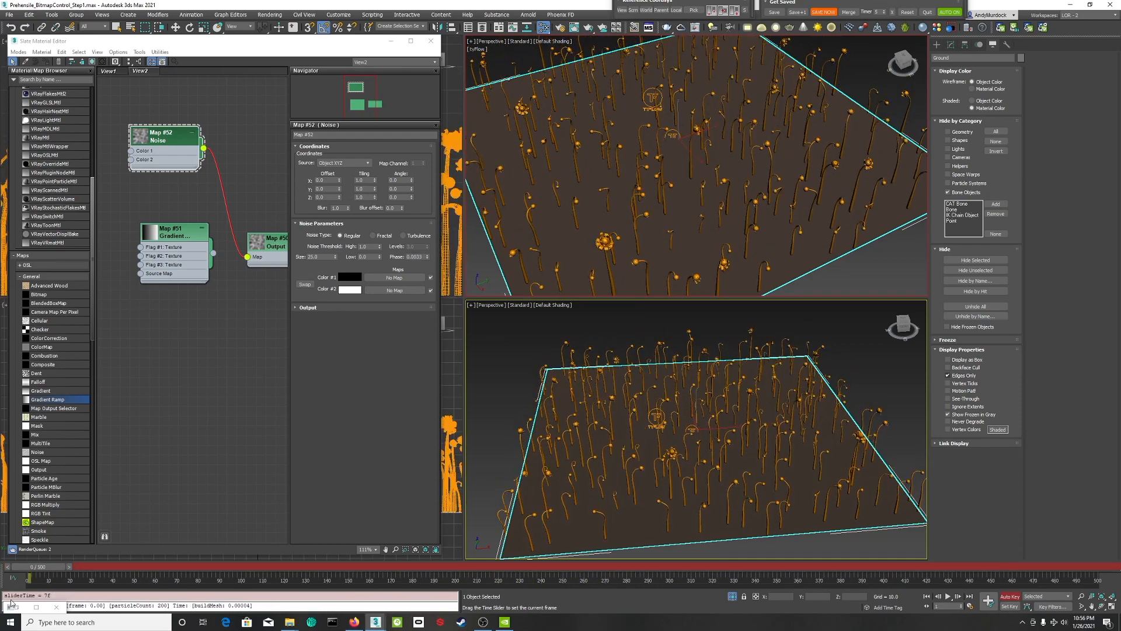
{"action": "key", "text": "ctrl+r"}
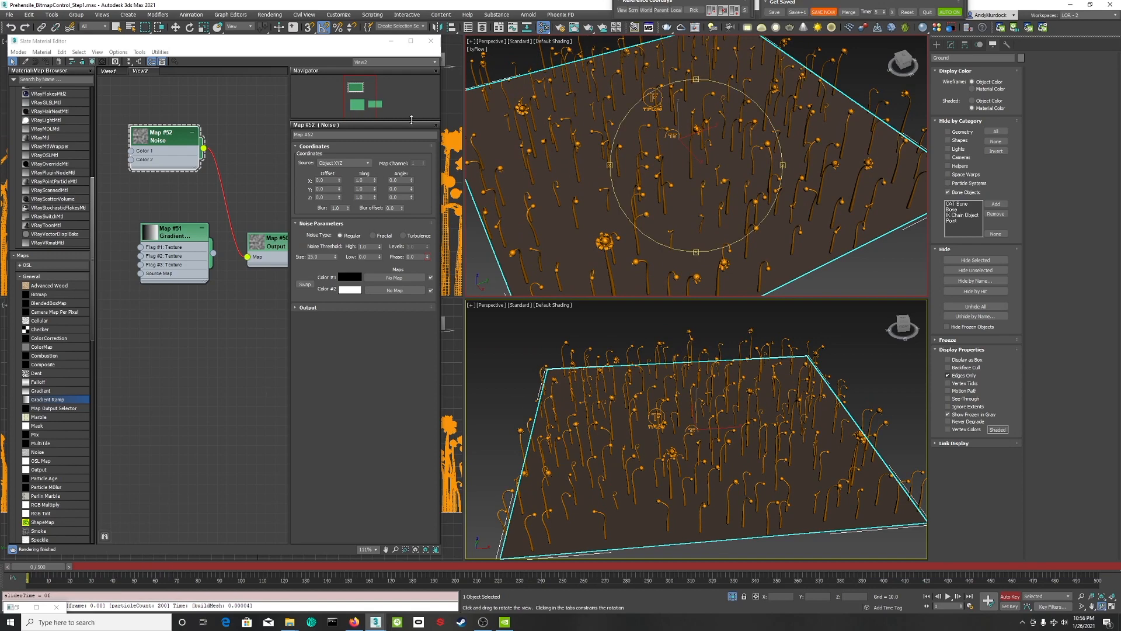
- Connect the Gradient Ramp to the Output map in place of the Noise map, and turn Auto Key off at frame 0
{"action": "right_click", "coordinate": [175, 348]}
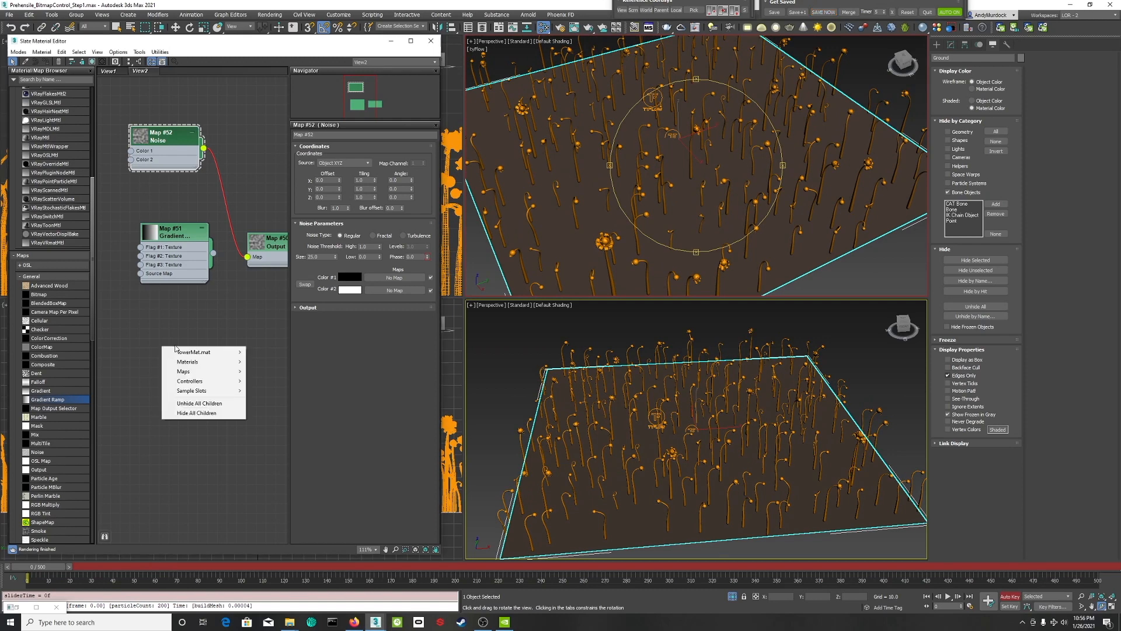
{"action": "left_click", "coordinate": [268, 402]}
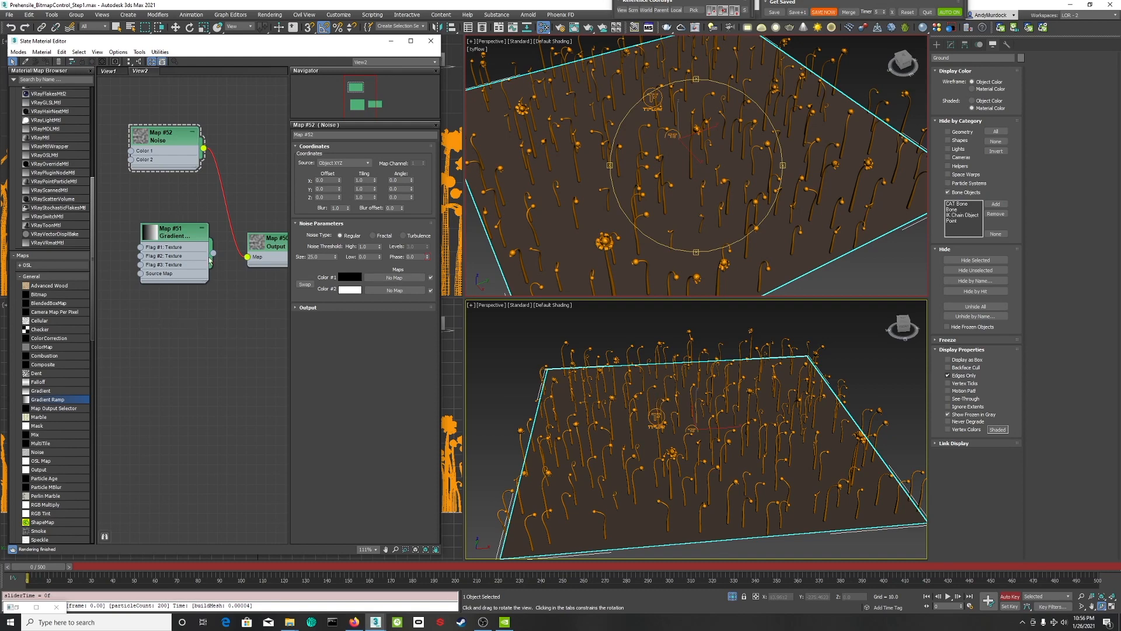
{"action": "left_click_drag", "start_coordinate": [213, 253], "coordinate": [246, 264]}
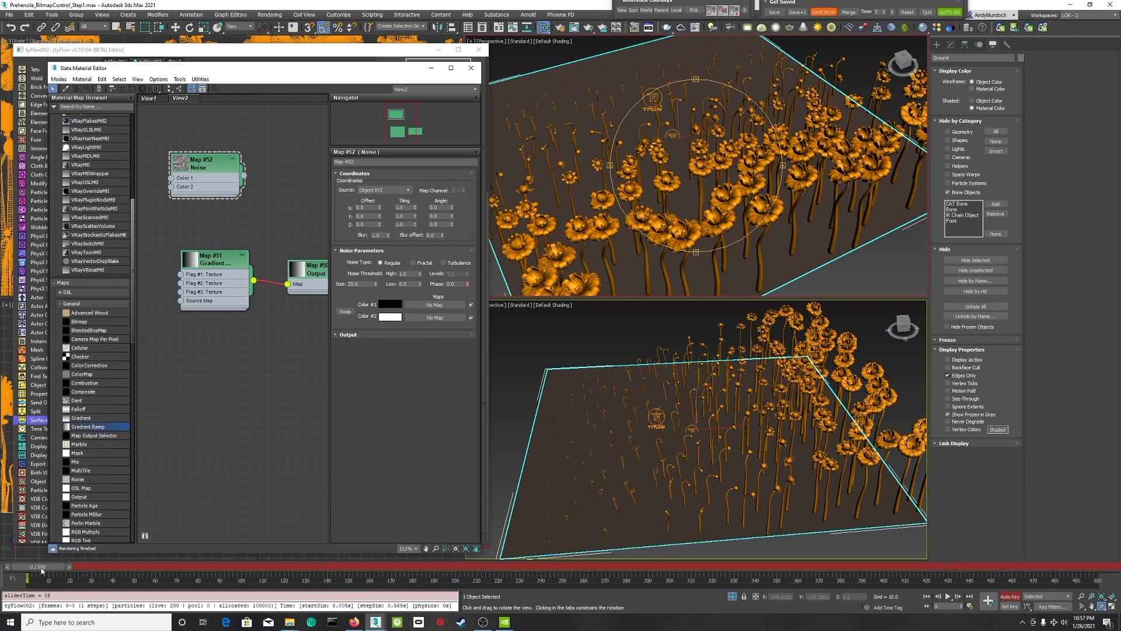
{"action": "left_click_drag", "start_coordinate": [41, 570], "coordinate": [25, 590]}
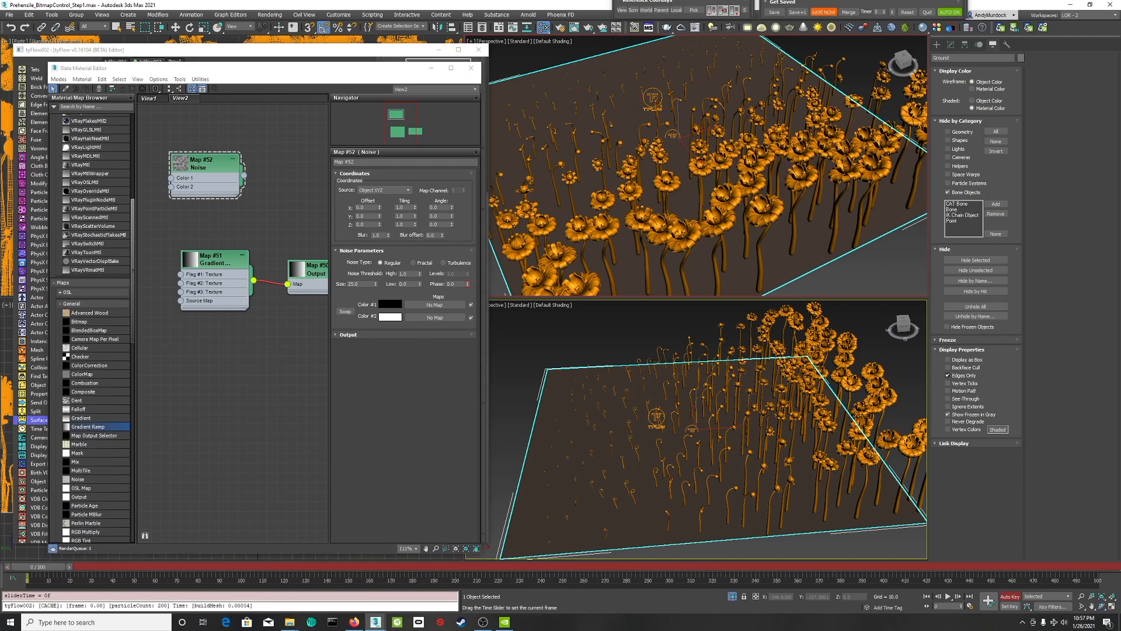
{"action": "key", "text": "ctrl+r"}
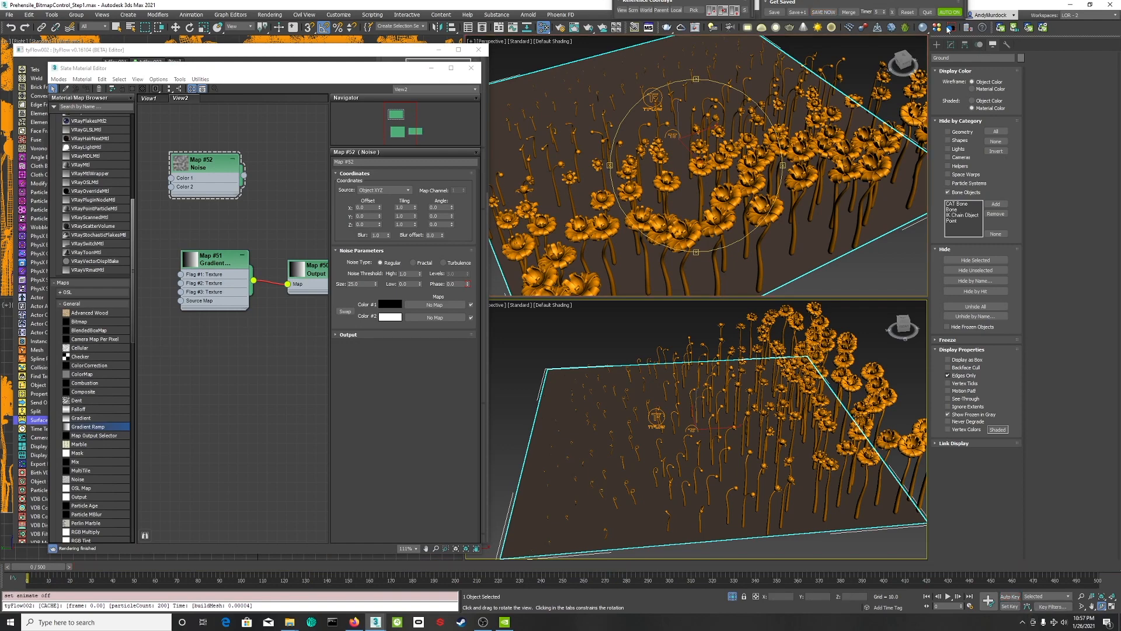
- Add a UVW Map modifier to the Ground plane and activate its Gizmo sub-object
{"action": "left_click", "coordinate": [950, 44]}
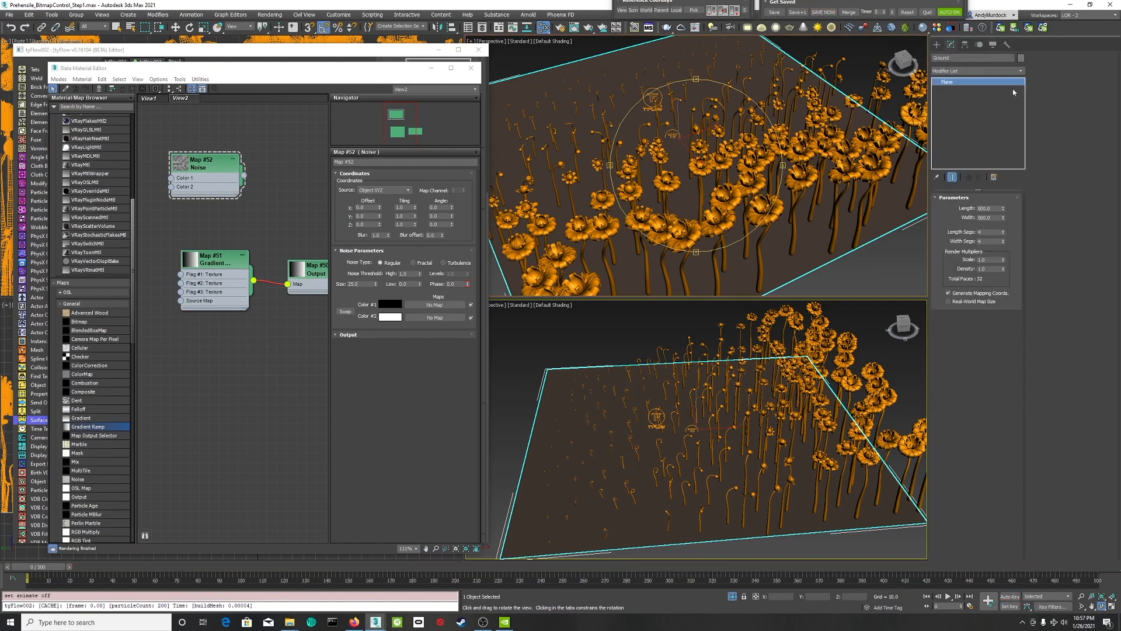
{"action": "left_click", "coordinate": [1019, 71]}
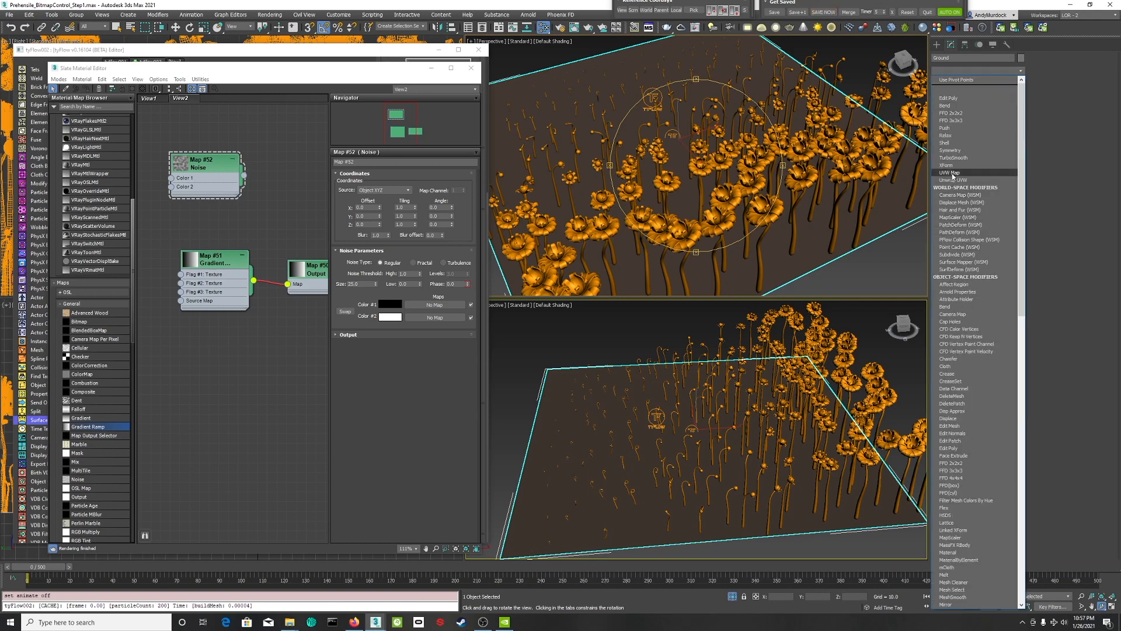
{"action": "left_click", "coordinate": [950, 173]}
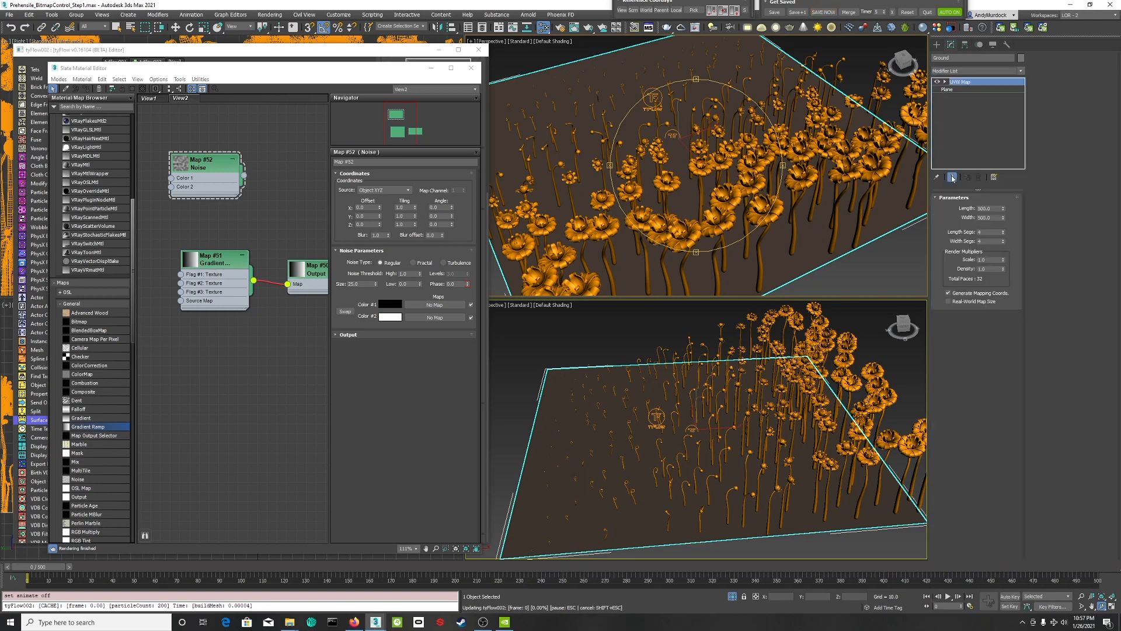
{"action": "left_click", "coordinate": [945, 81]}
{"action": "left_click", "coordinate": [961, 90]}
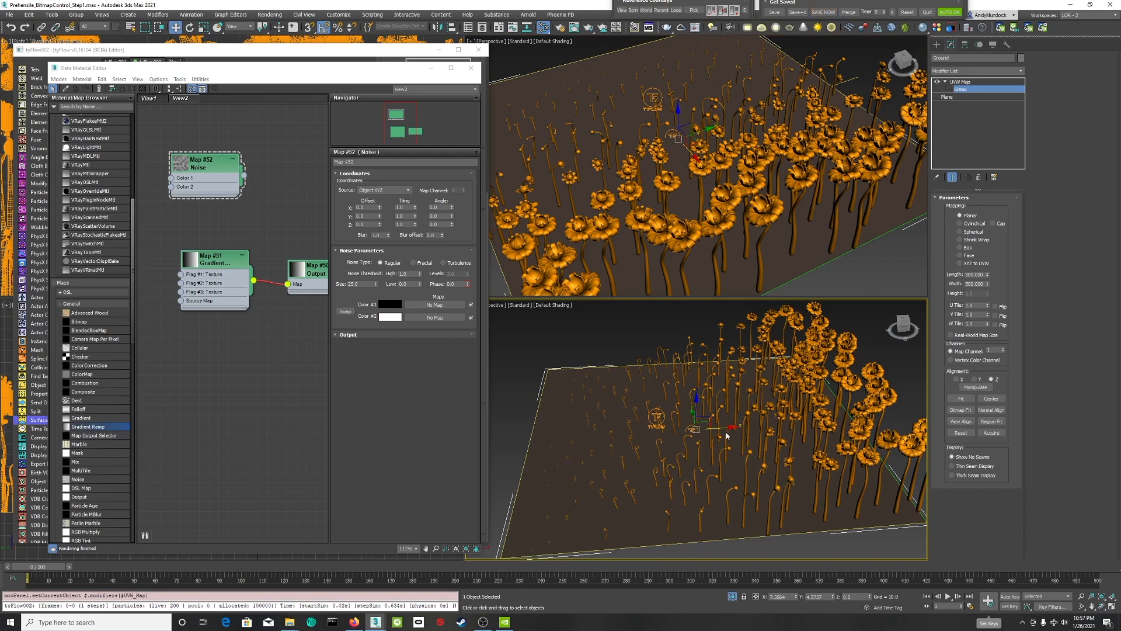
- Try shifting the UVW Map gizmo along X and a U Tile of 2, restoring the original position and tiling of 1
{"action": "left_click_drag", "start_coordinate": [686, 429], "coordinate": [776, 429]}
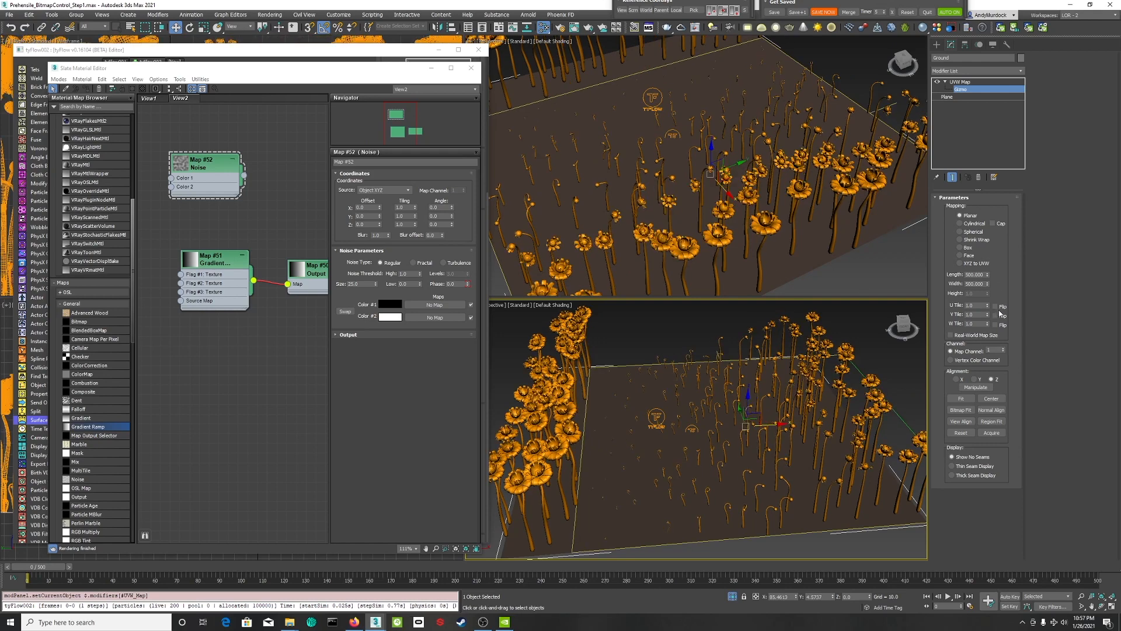
{"action": "key", "text": "ctrl+z"}
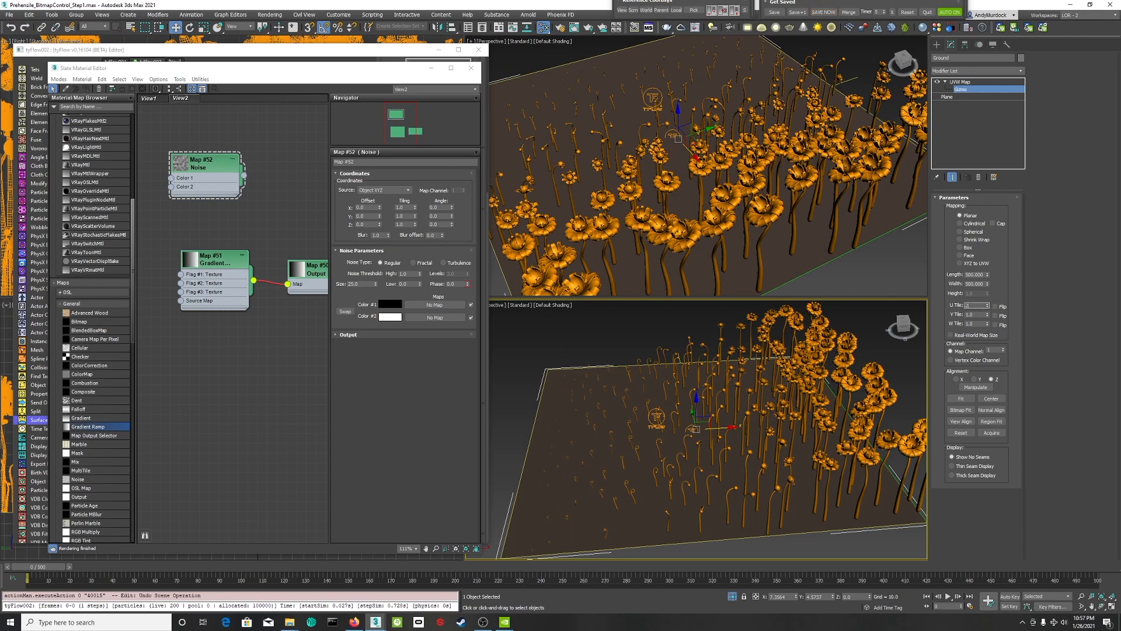
{"action": "key", "text": "Return"}
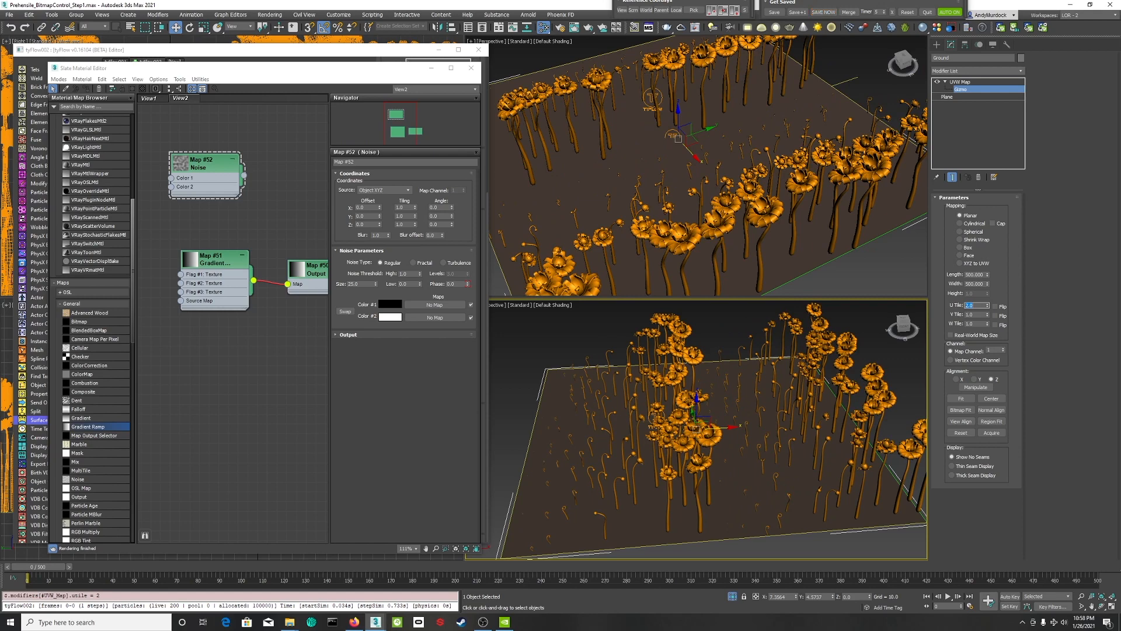
{"action": "type", "text": "1"}
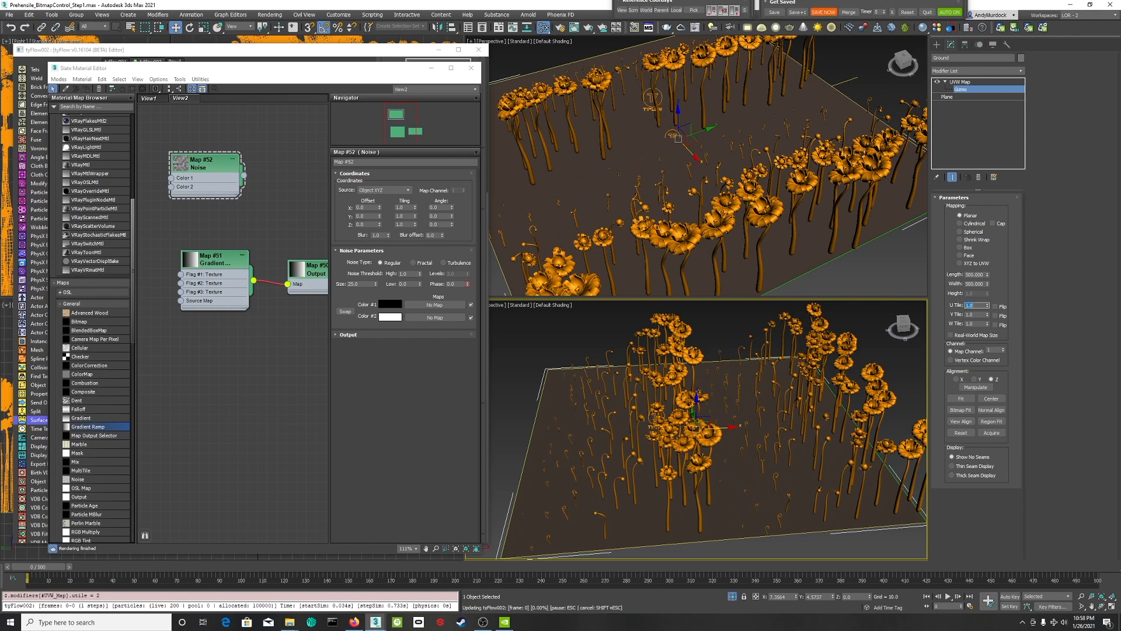
{"action": "key", "text": "Return"}
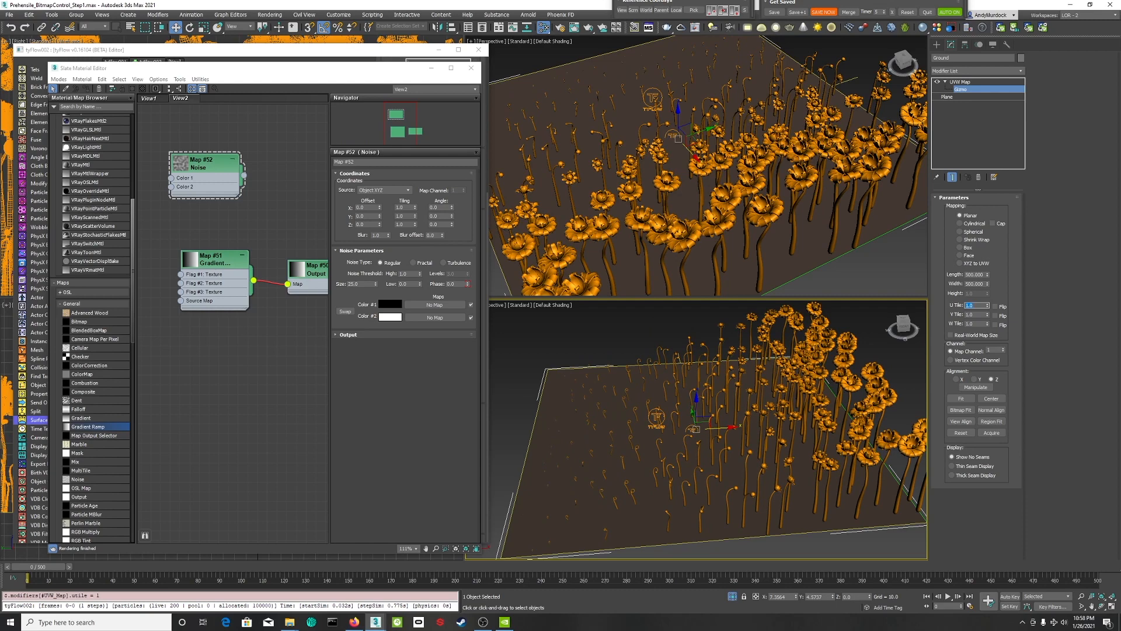
- With Auto Key on at frame 123, uniformly scale the UVW Map gizmo down to less than half its size
{"action": "left_click_drag", "start_coordinate": [39, 569], "coordinate": [296, 567]}
{"action": "left_click", "coordinate": [1009, 598]}
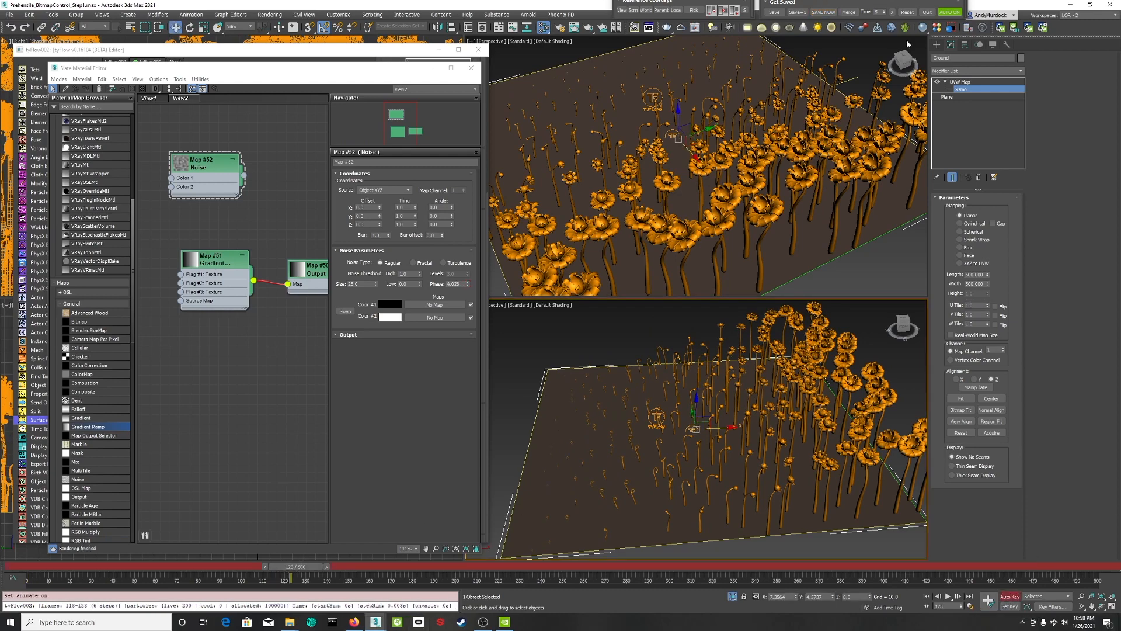
{"action": "left_click", "coordinate": [204, 27]}
{"action": "left_click_drag", "start_coordinate": [691, 429], "coordinate": [619, 531]}
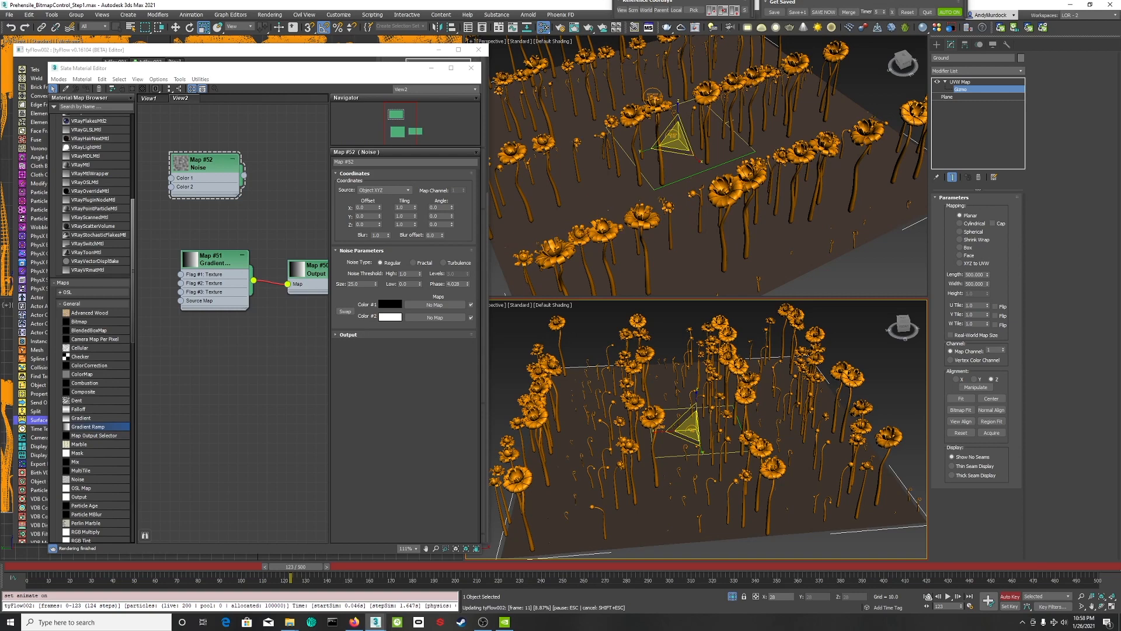
- Play the gizmo-scaling animation from frame 0, stop it, and return to the start
{"action": "left_click", "coordinate": [927, 597]}
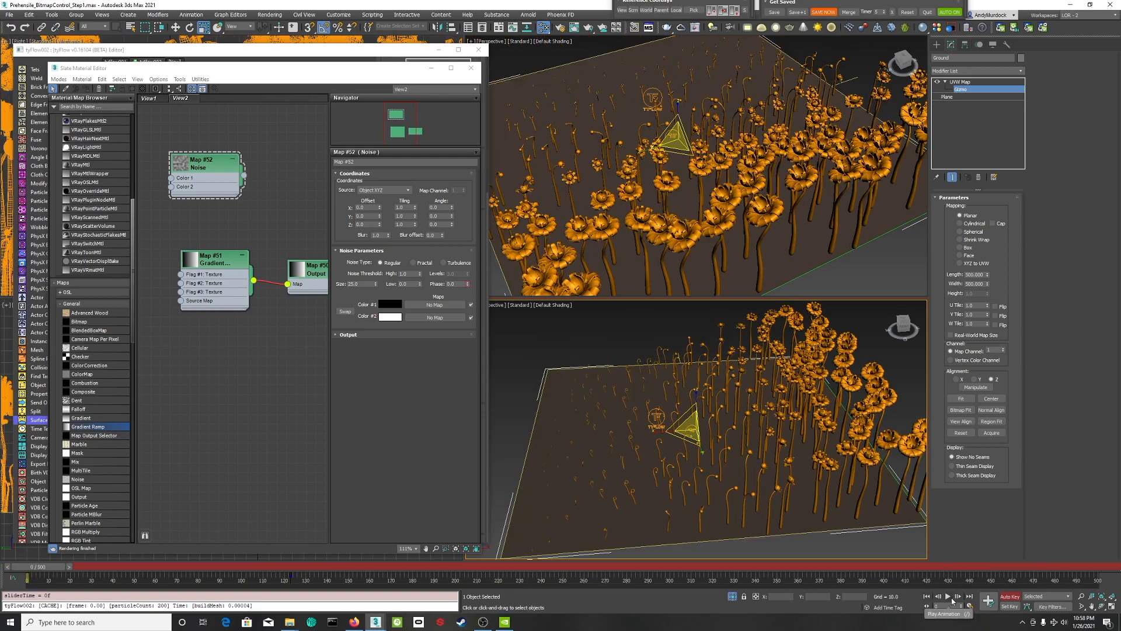
{"action": "left_click", "coordinate": [949, 597]}
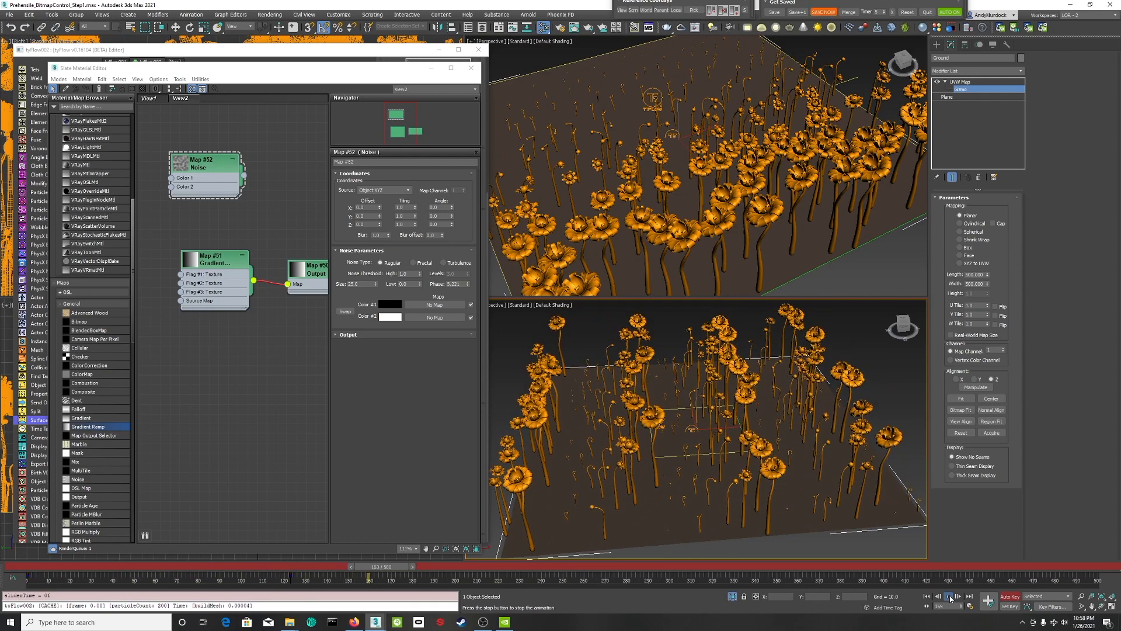
{"action": "left_click", "coordinate": [949, 597]}
{"action": "left_click", "coordinate": [927, 596]}
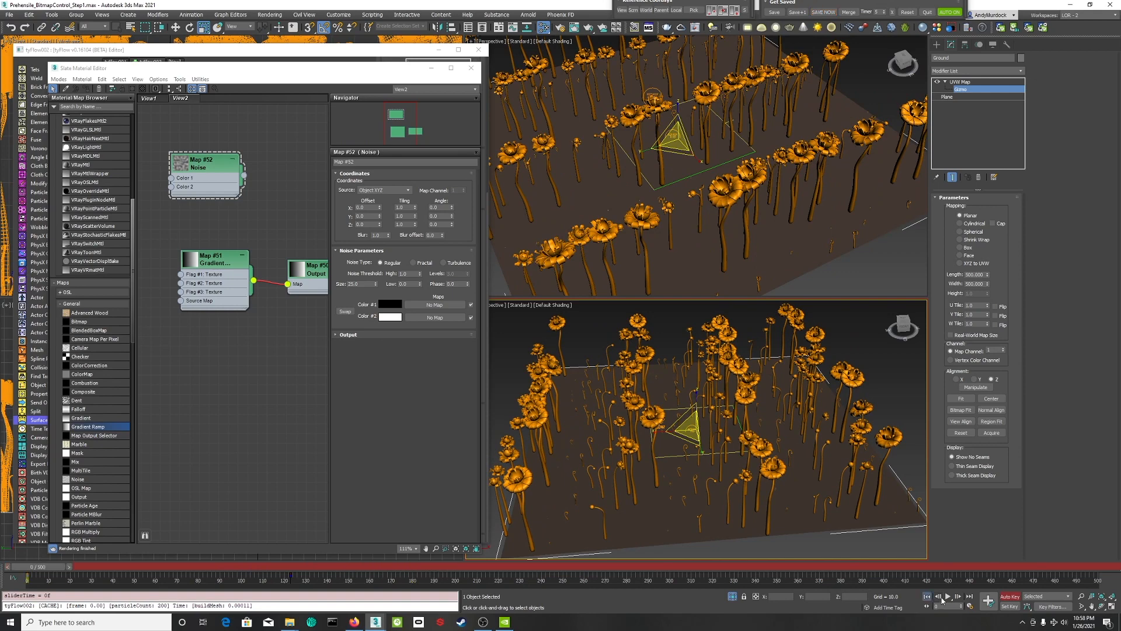